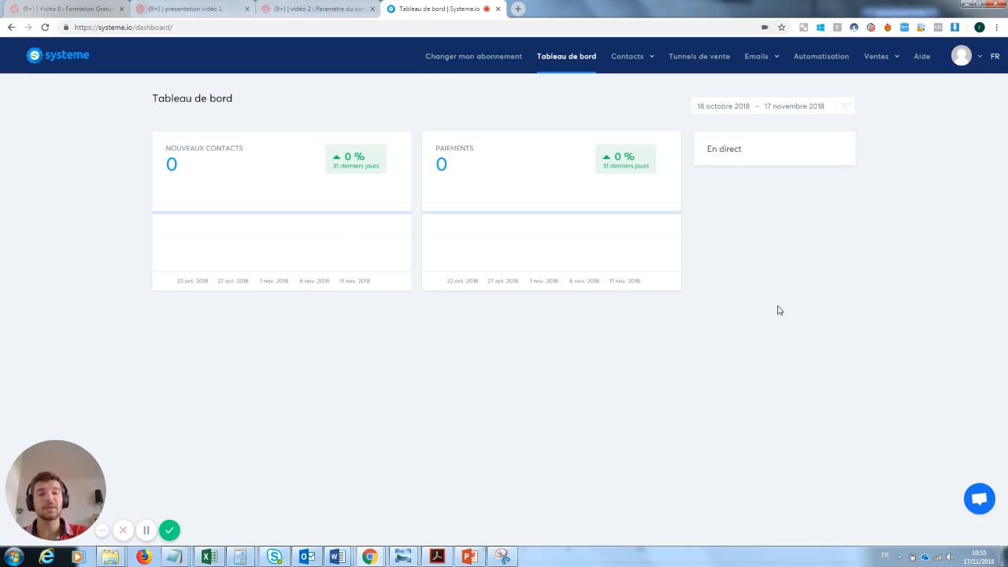
Step: Create a new sales funnel named "Capture mail formation youtube" using the "Construisez votre audience" type
{"action": "left_click", "coordinate": [697, 57]}
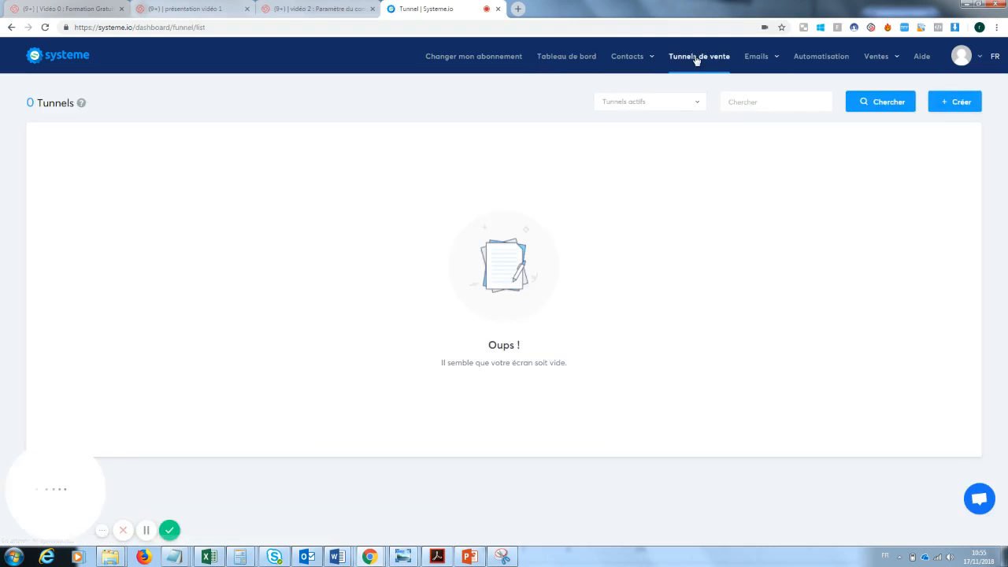
{"action": "left_click", "coordinate": [959, 111]}
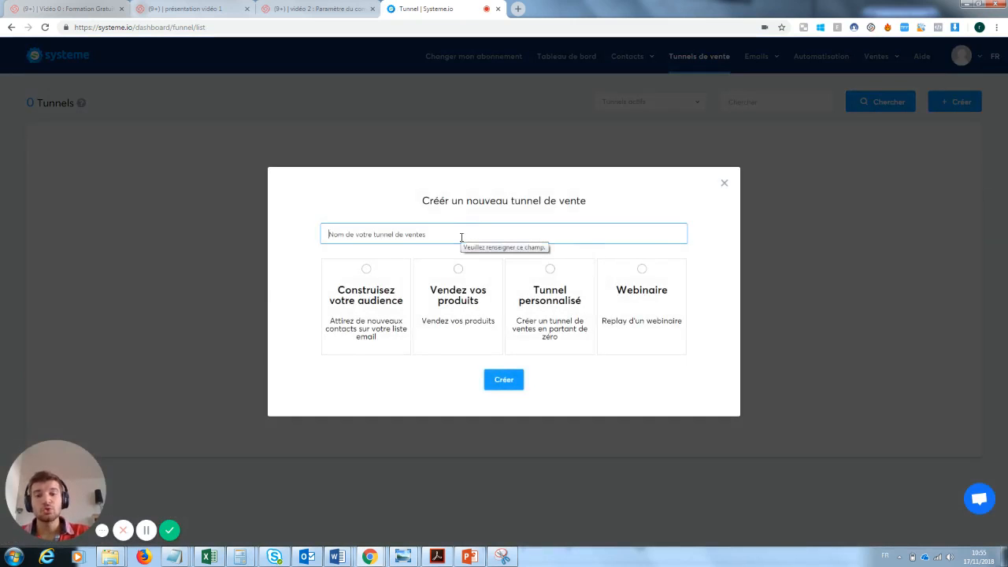
{"action": "type", "text": "Captu"}
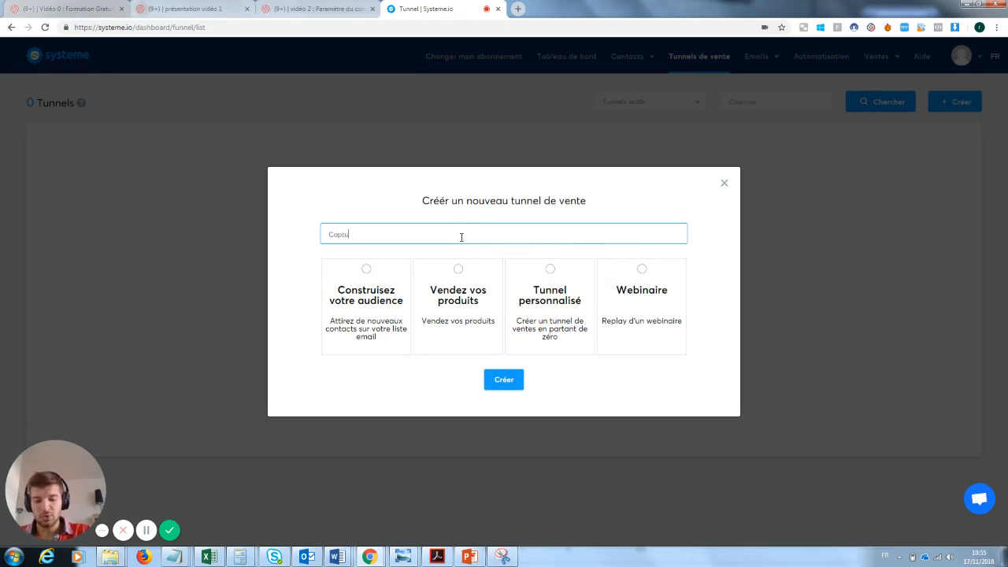
{"action": "type", "text": "re mail formatio"}
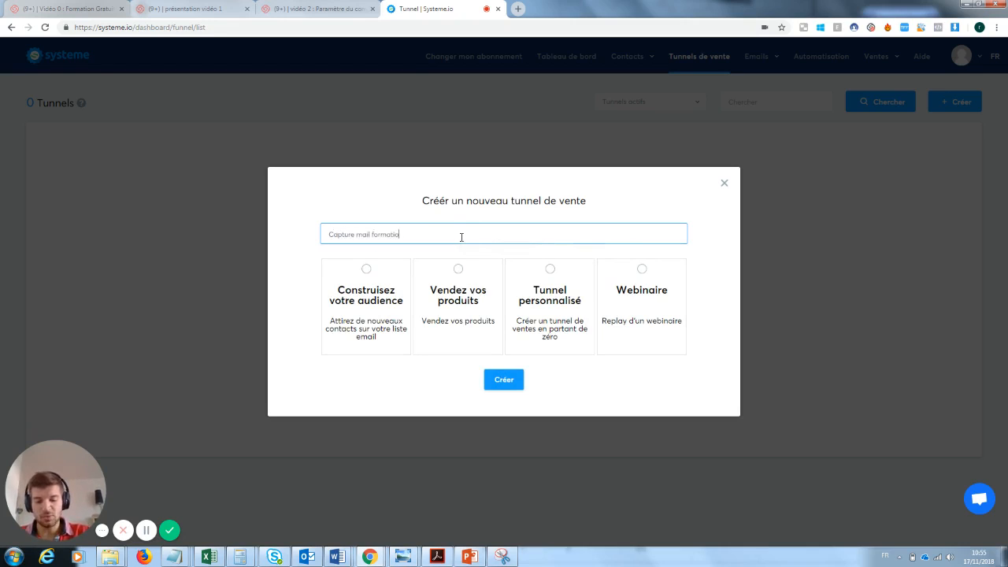
{"action": "type", "text": "n youtube"}
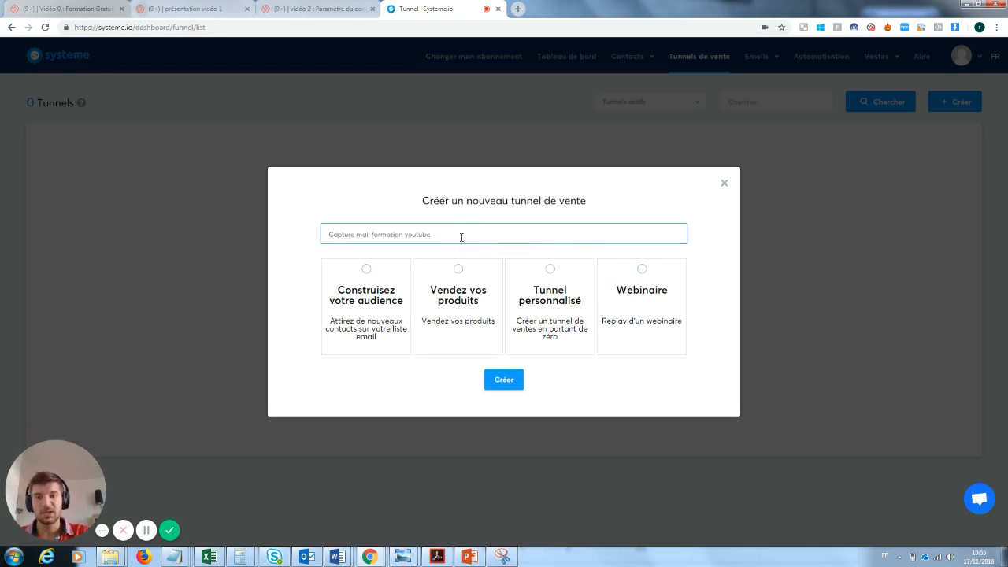
{"action": "left_click", "coordinate": [373, 283]}
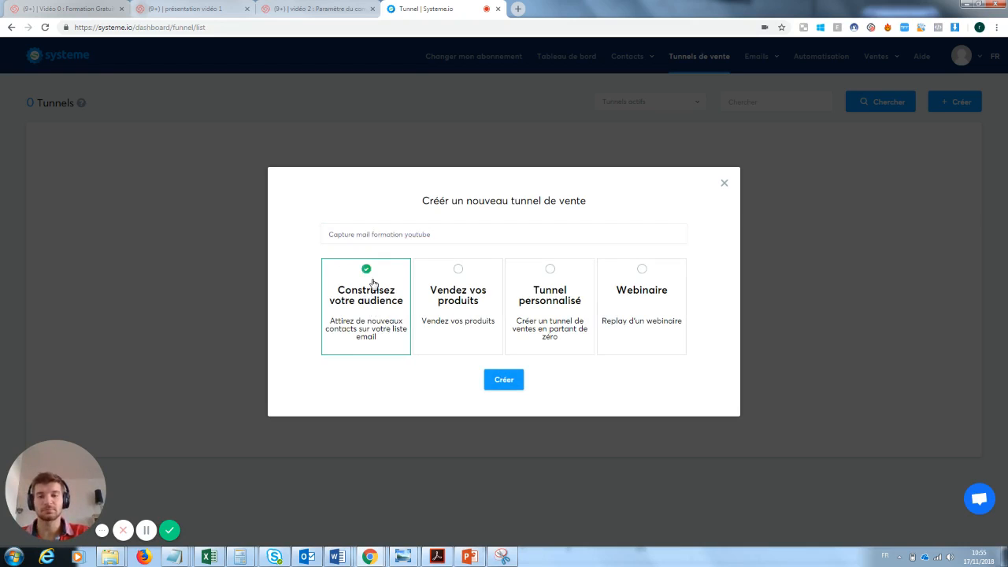
{"action": "left_click", "coordinate": [504, 380]}
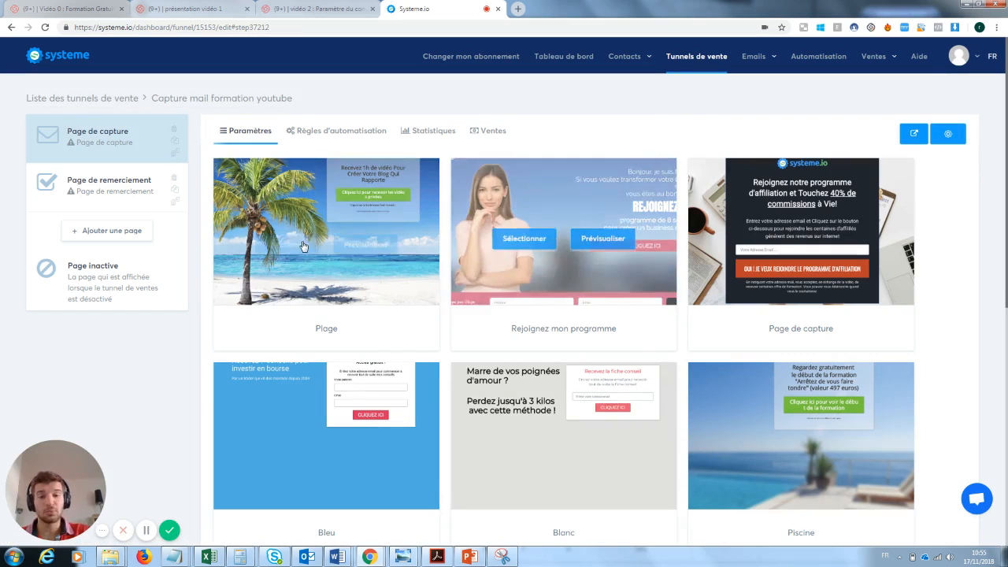
Step: Choose the "Page de capture" template for the funnel's capture page
{"action": "mouse_move", "coordinate": [314, 212]}
{"action": "mouse_move", "coordinate": [593, 252]}
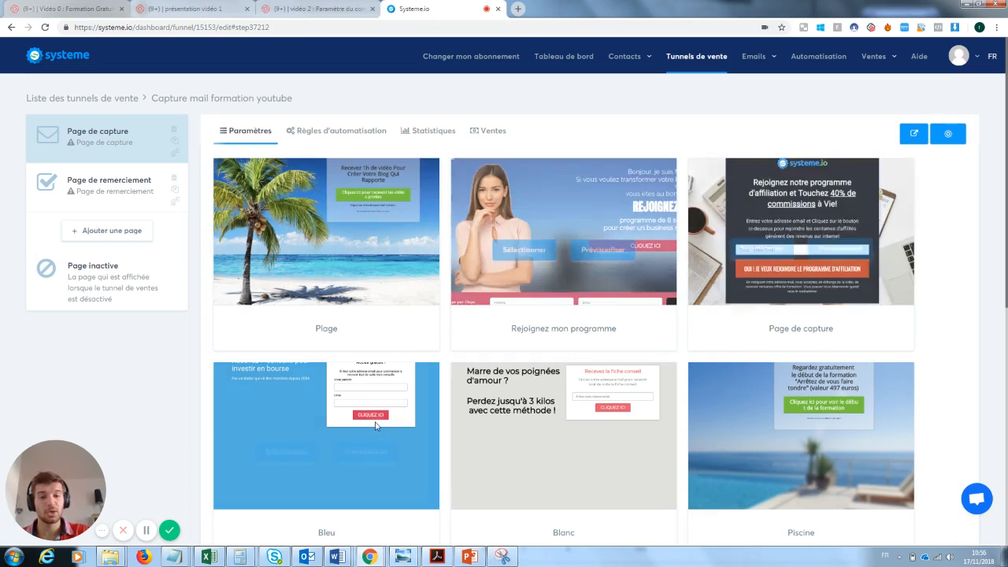
{"action": "mouse_move", "coordinate": [580, 432]}
{"action": "mouse_move", "coordinate": [722, 439]}
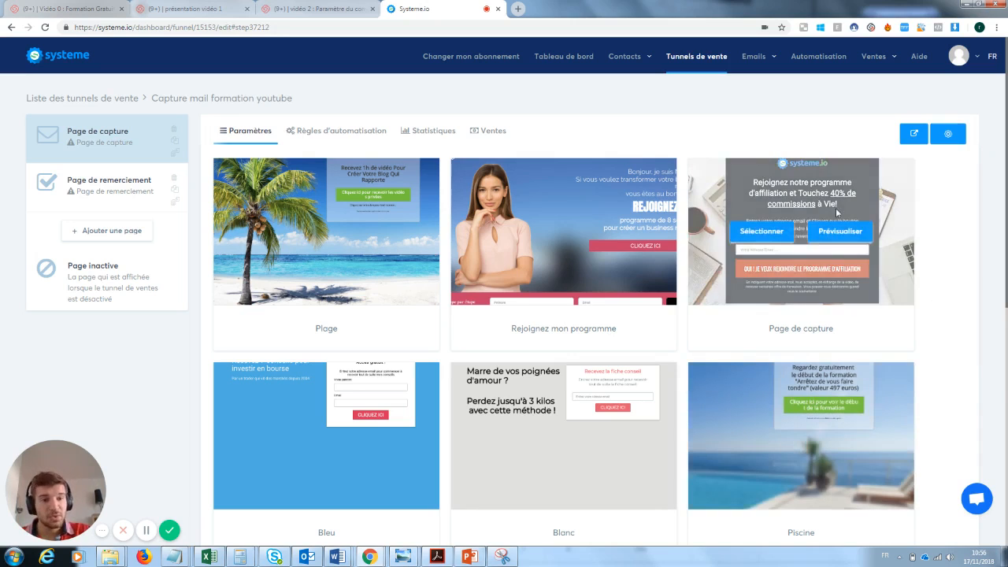
{"action": "left_click", "coordinate": [762, 231]}
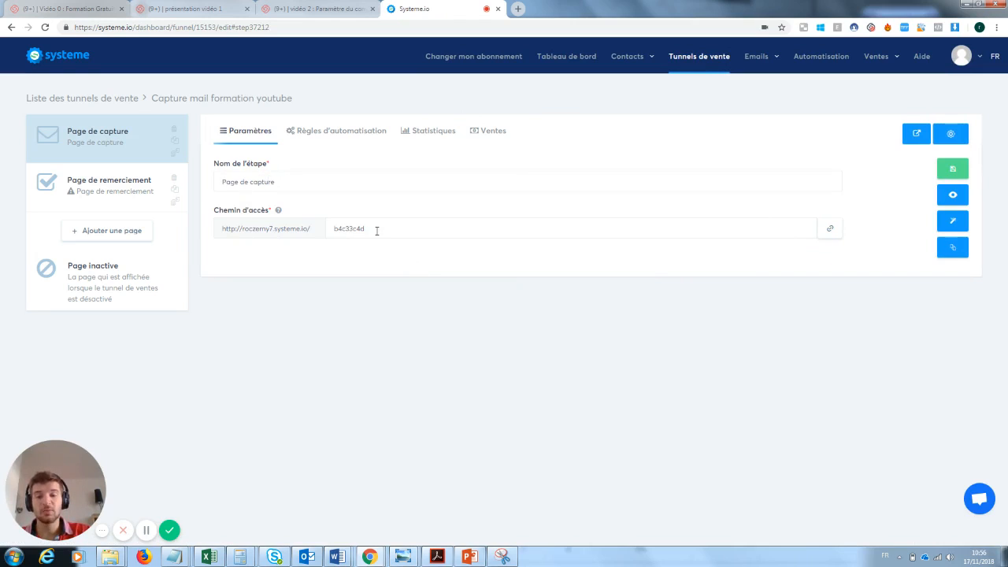
Step: Set the capture page's access path to "pagecaptureformationyoutube" and save the step settings
{"action": "left_click_drag", "start_coordinate": [377, 230], "coordinate": [307, 232]}
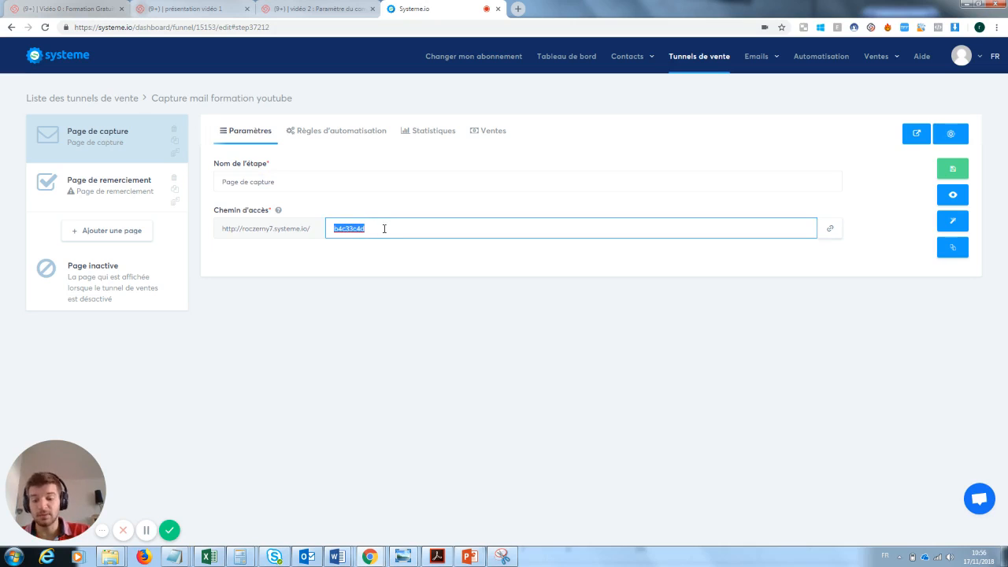
{"action": "type", "text": "pagecapture"}
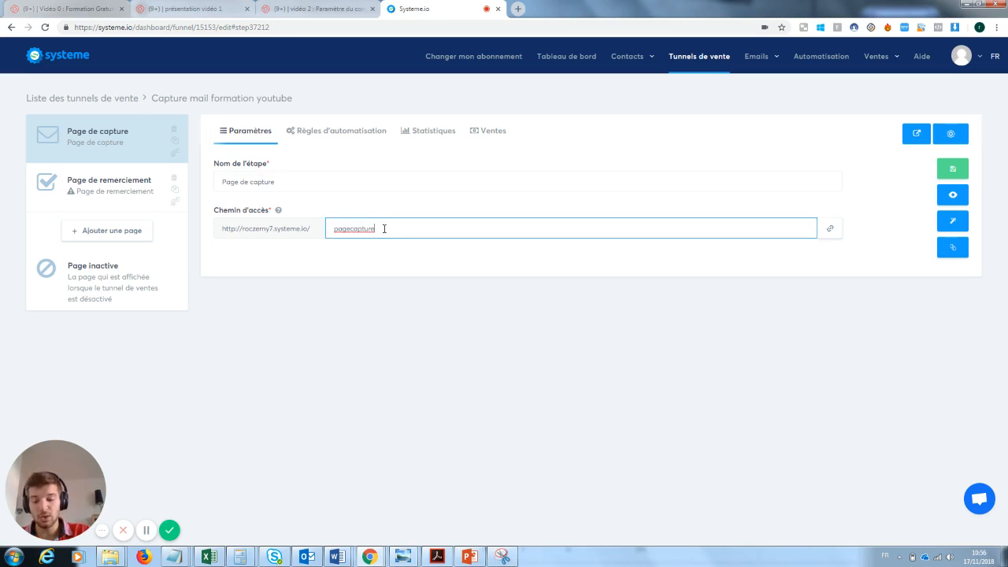
{"action": "type", "text": "formationy"}
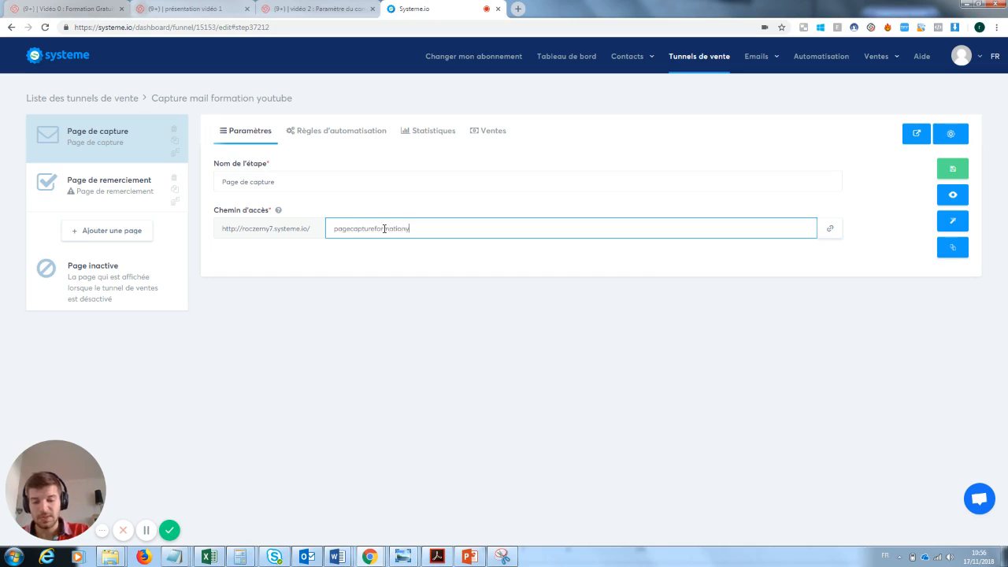
{"action": "type", "text": "outube"}
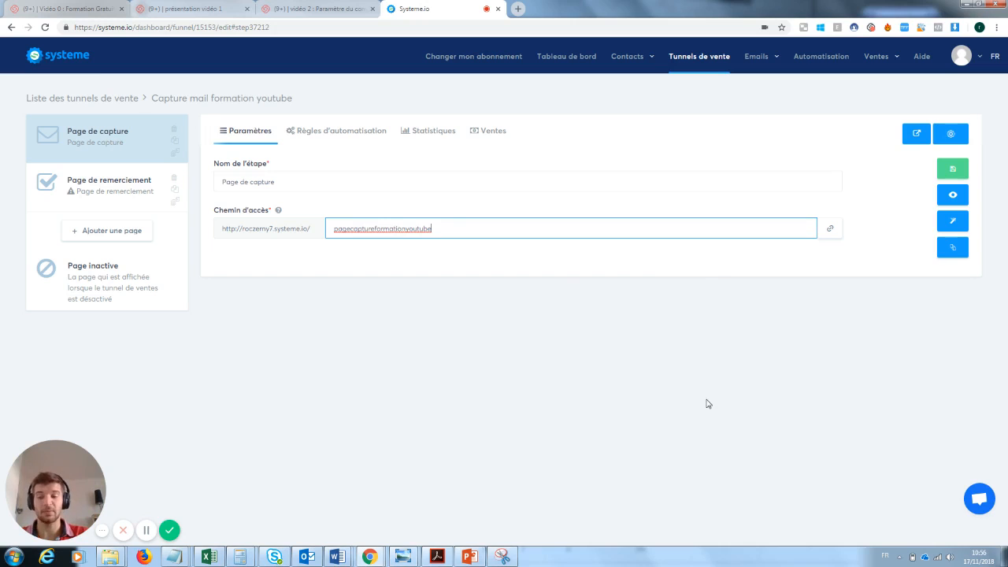
{"action": "left_click", "coordinate": [956, 170]}
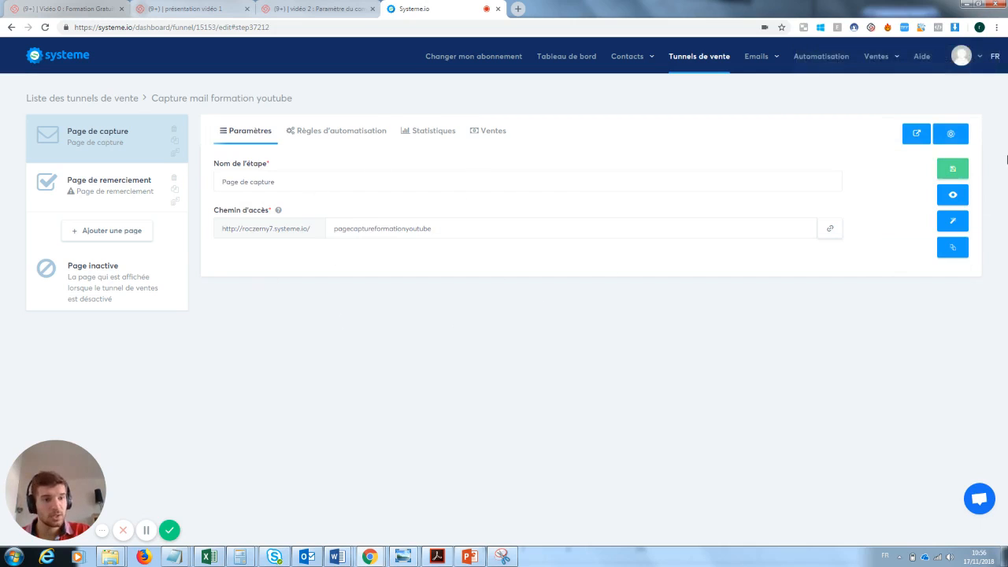
Step: Preview the capture page in a new tab, close it, and open the page in the editor
{"action": "left_click", "coordinate": [953, 196]}
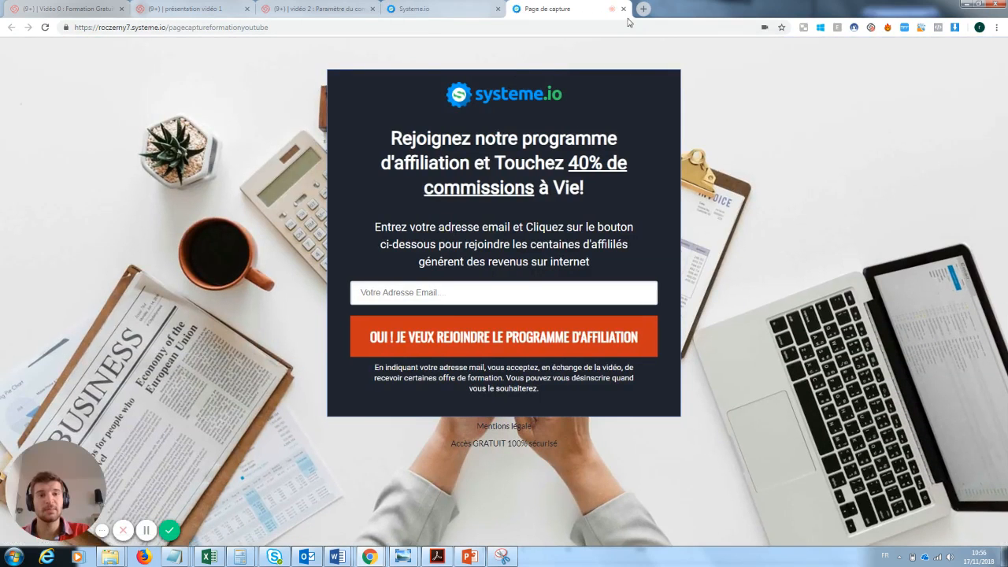
{"action": "left_click", "coordinate": [623, 9]}
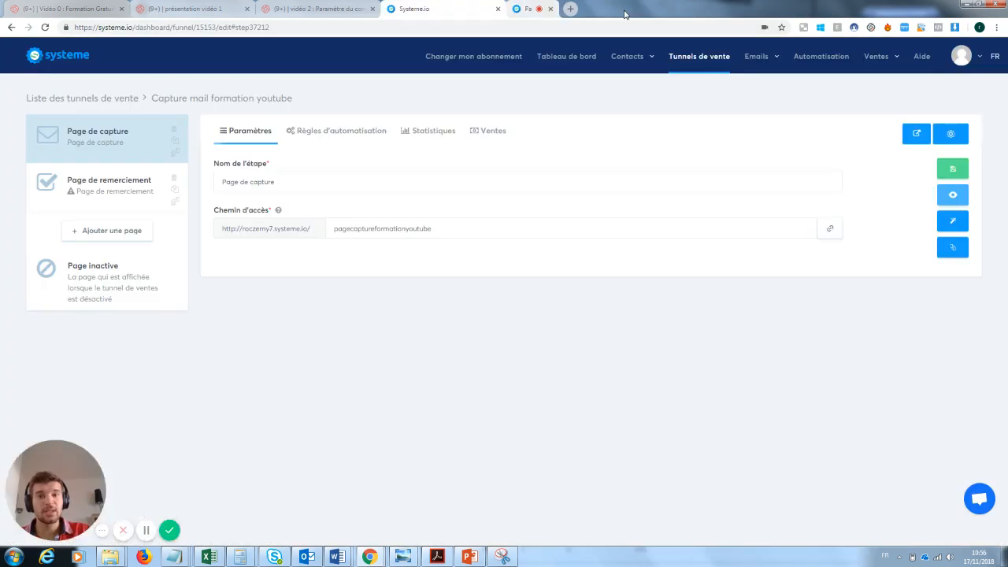
{"action": "left_click", "coordinate": [956, 224]}
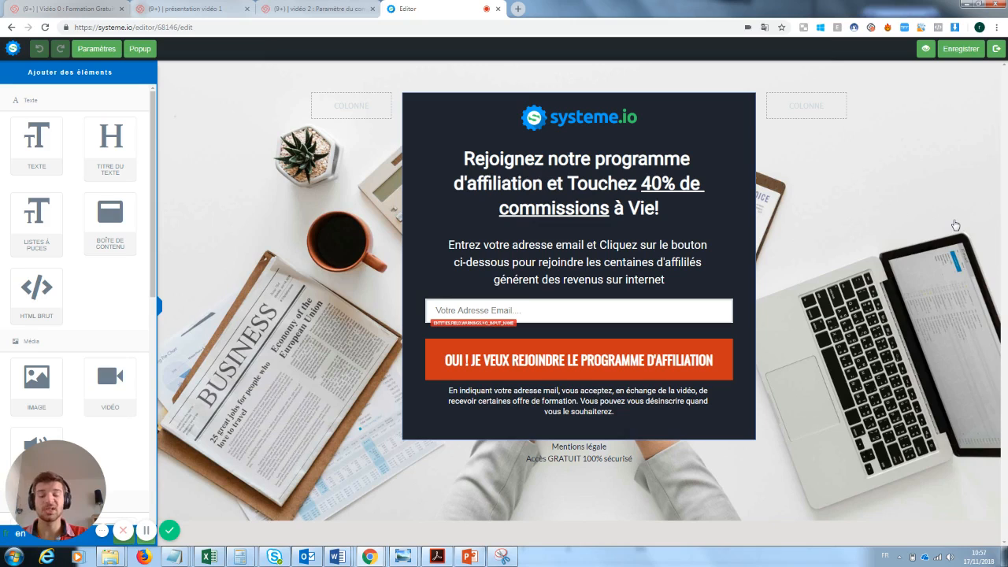
{"action": "left_click", "coordinate": [598, 119]}
{"action": "left_click", "coordinate": [704, 209]}
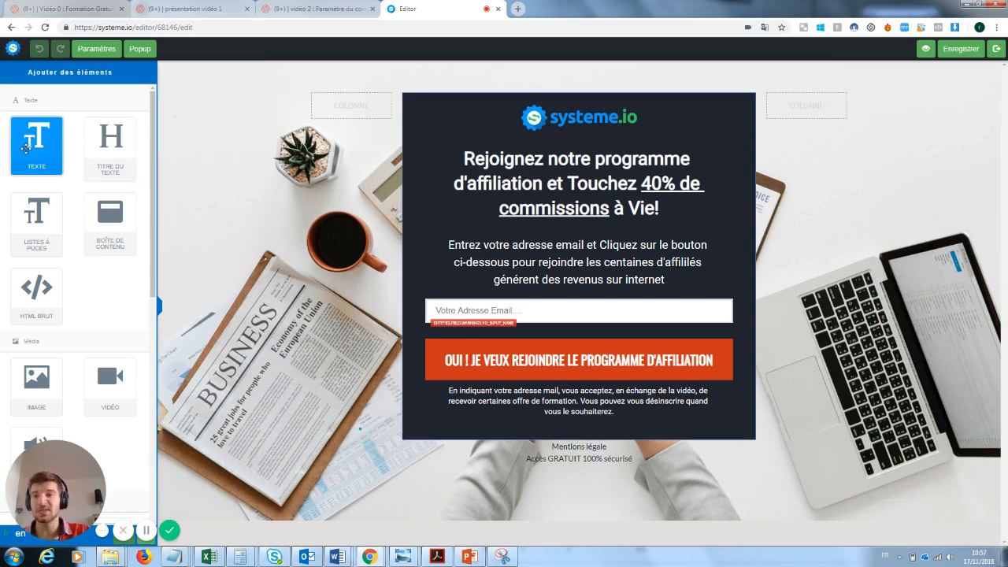
Step: Try out a text block below the form by adding it, replacing its sample text, and removing it
{"action": "left_click_drag", "start_coordinate": [29, 138], "coordinate": [531, 482]}
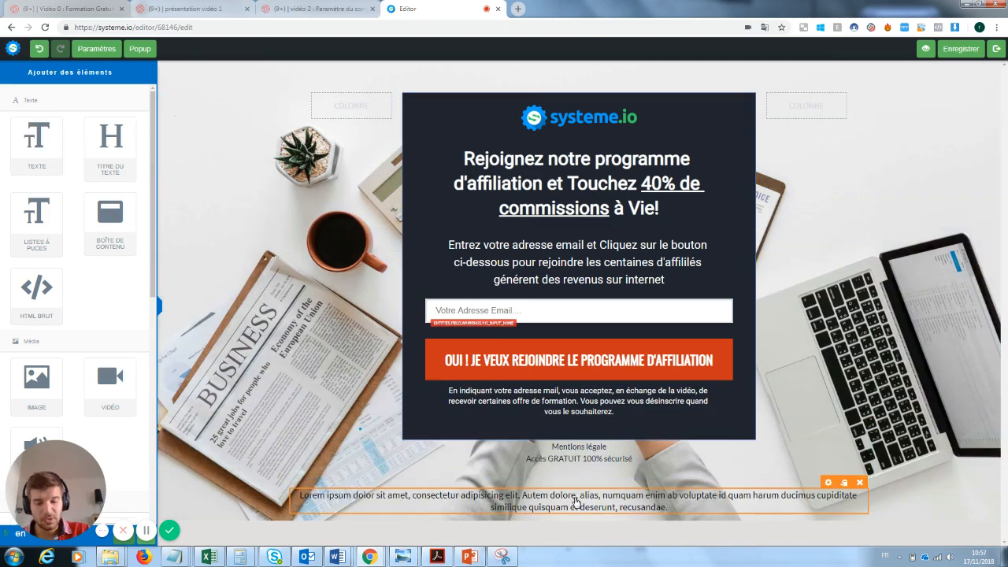
{"action": "left_click", "coordinate": [575, 502]}
{"action": "left_click_drag", "start_coordinate": [671, 509], "coordinate": [308, 494]}
{"action": "key", "text": "BackSpace"}
{"action": "type", "text": "ffézeonsklnz"}
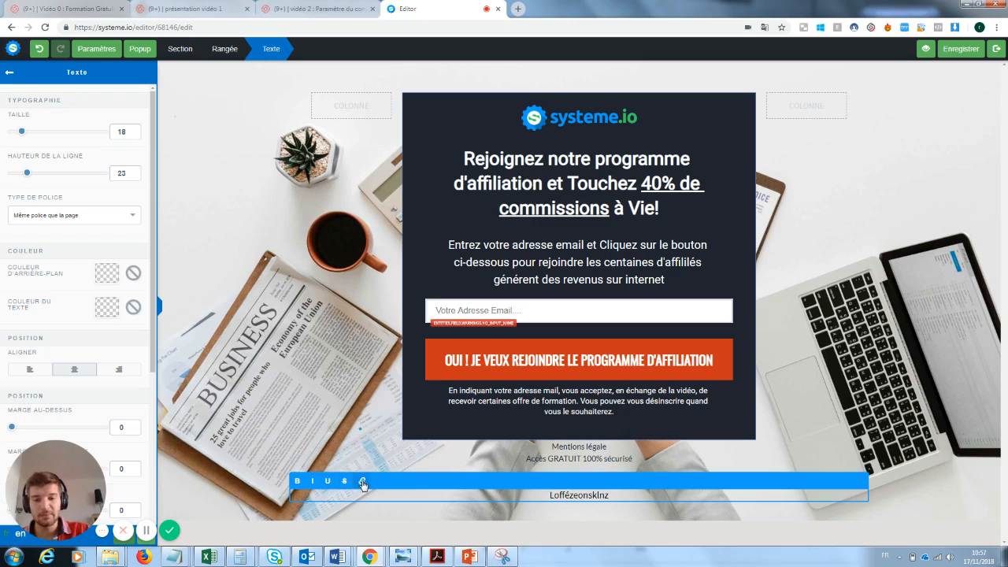
{"action": "left_click", "coordinate": [883, 402]}
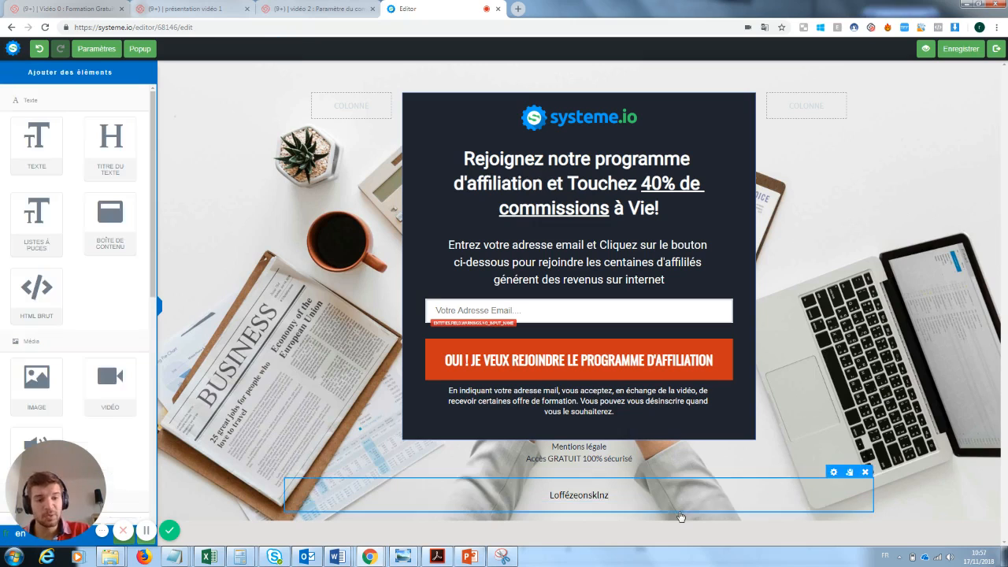
{"action": "left_click", "coordinate": [860, 483]}
{"action": "left_click", "coordinate": [557, 92]}
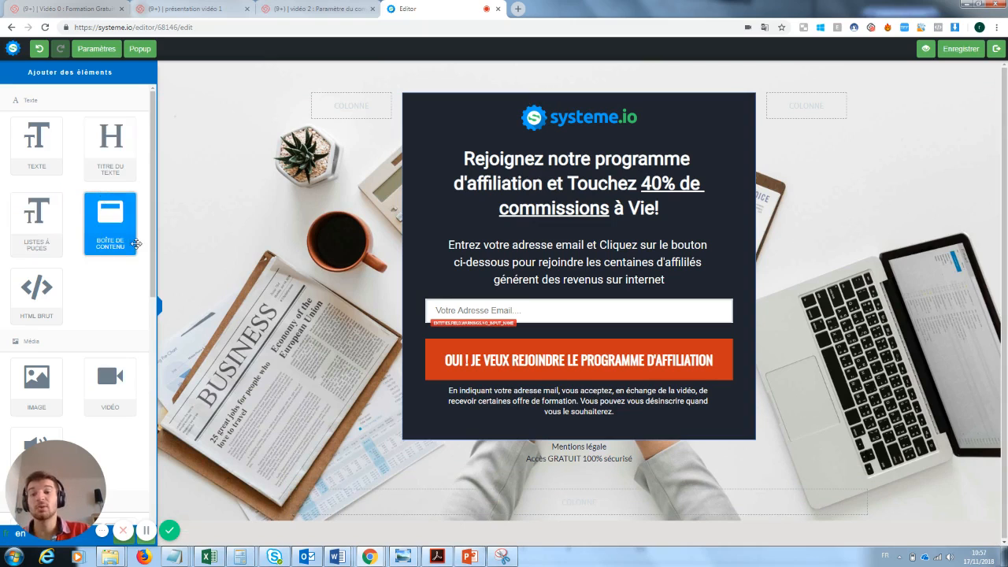
Step: Add a content box below the form and delete it again
{"action": "left_click_drag", "start_coordinate": [89, 208], "coordinate": [528, 477]}
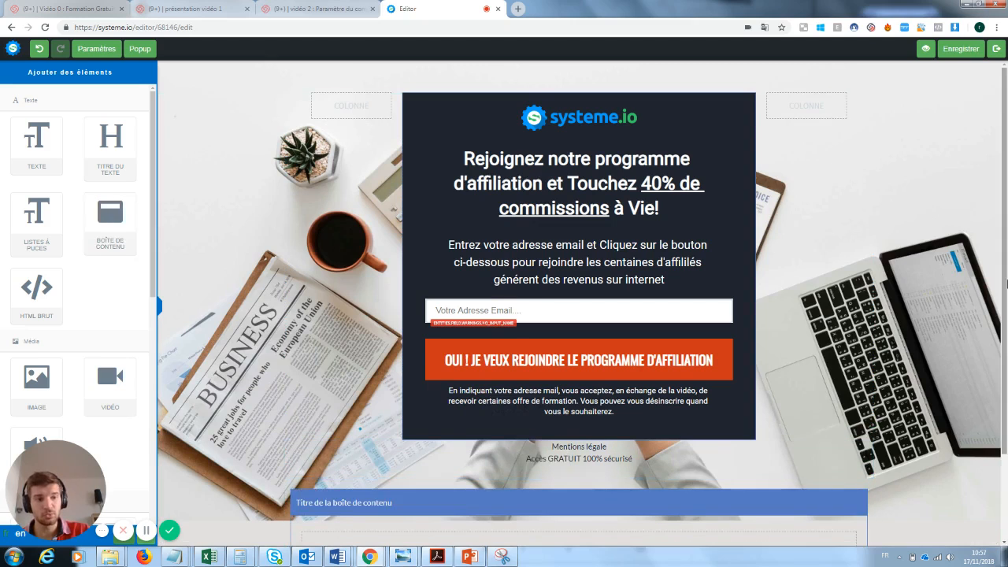
{"action": "left_click_drag", "start_coordinate": [1004, 253], "coordinate": [1004, 286]}
{"action": "left_click", "coordinate": [860, 442]}
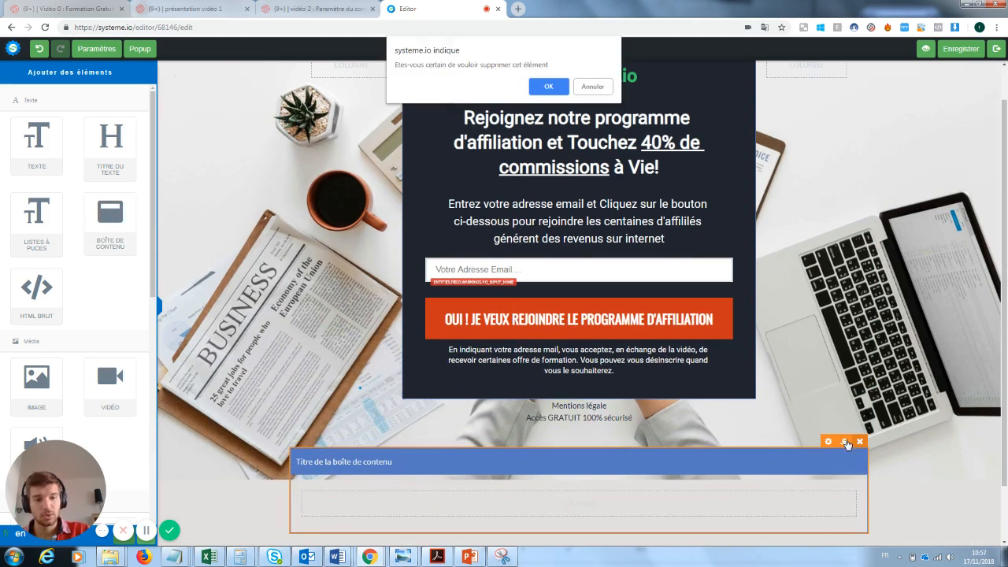
{"action": "left_click", "coordinate": [549, 84]}
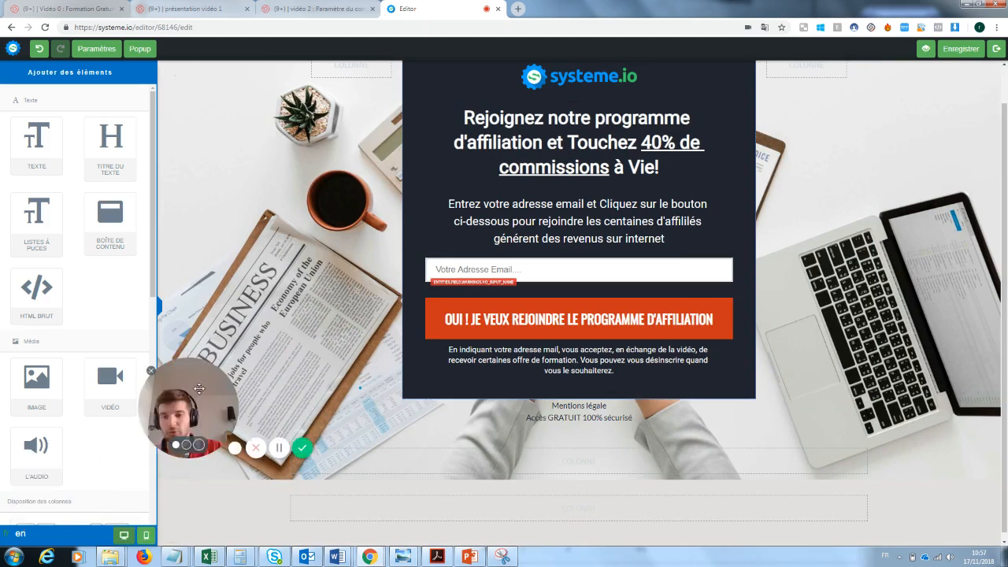
Step: Add a video element below the form and open its settings to review the video type options
{"action": "scroll", "coordinate": [154, 247], "scroll_direction": "down", "scroll_amount": 2}
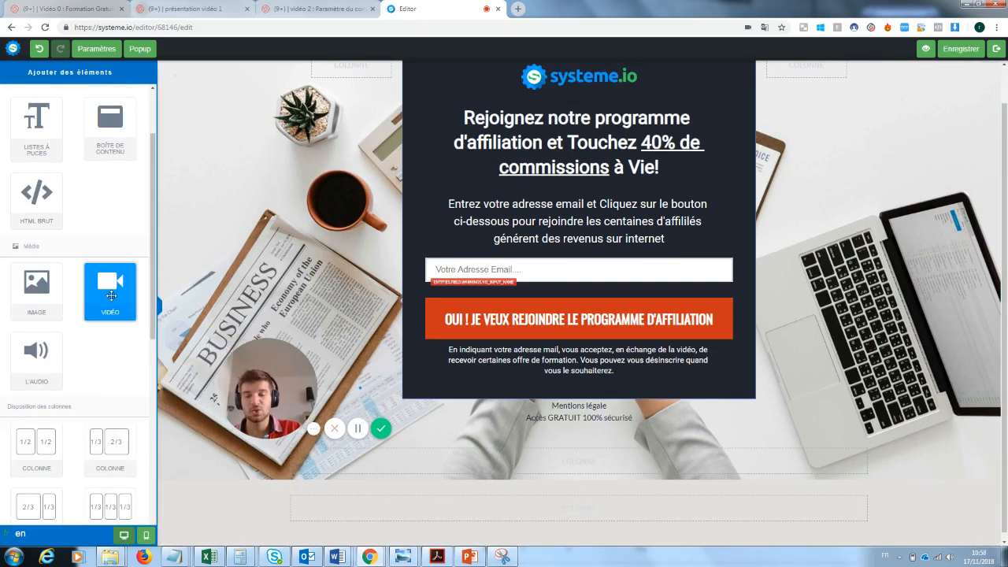
{"action": "left_click_drag", "start_coordinate": [110, 296], "coordinate": [490, 445]}
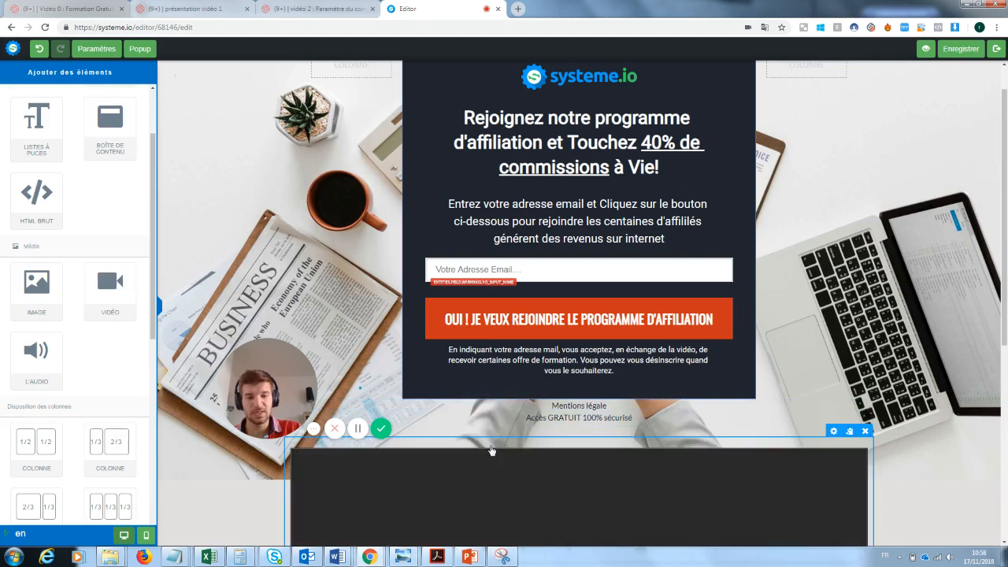
{"action": "scroll", "coordinate": [583, 315], "scroll_direction": "down", "scroll_amount": 2}
{"action": "left_click_drag", "start_coordinate": [1006, 348], "coordinate": [1007, 442]}
{"action": "left_click_drag", "start_coordinate": [294, 394], "coordinate": [247, 391]}
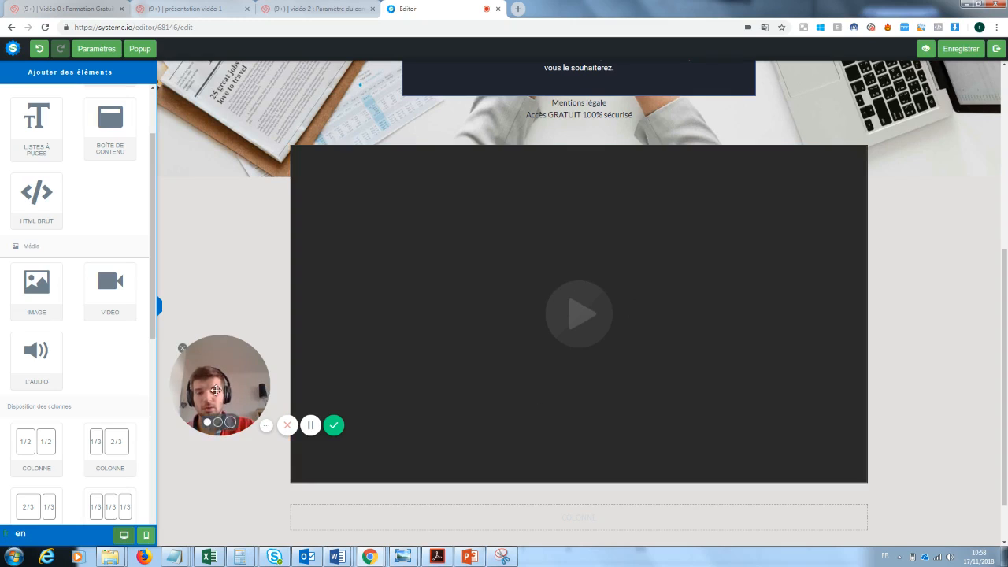
{"action": "left_click_drag", "start_coordinate": [207, 384], "coordinate": [865, 517]}
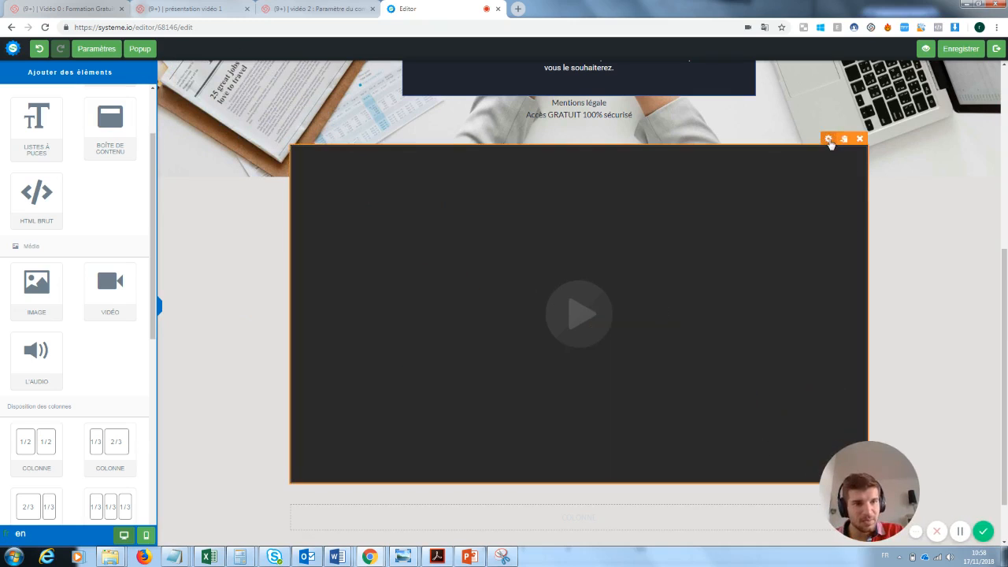
{"action": "left_click", "coordinate": [829, 139]}
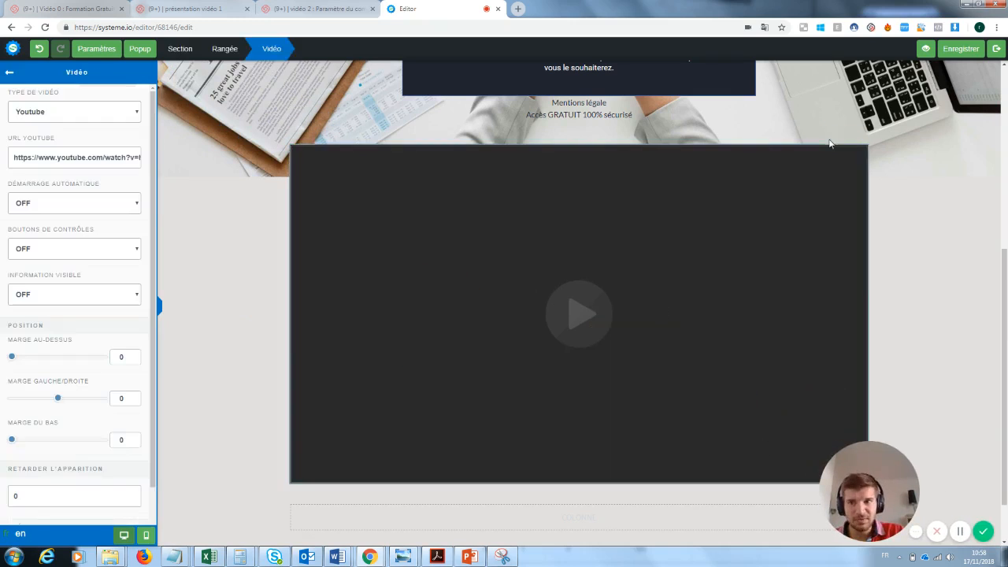
{"action": "left_click", "coordinate": [50, 112]}
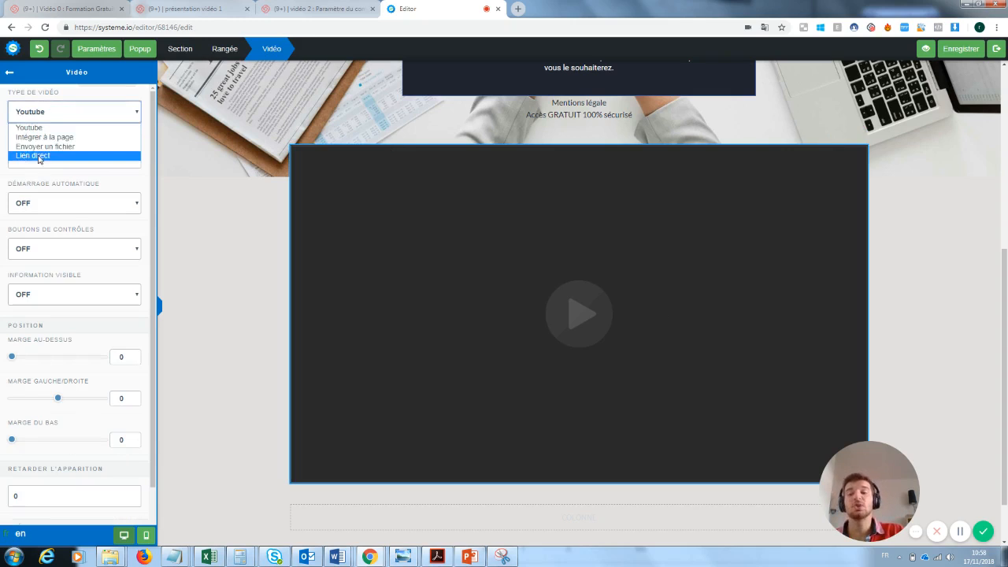
{"action": "left_click", "coordinate": [236, 172]}
{"action": "left_click", "coordinate": [222, 175]}
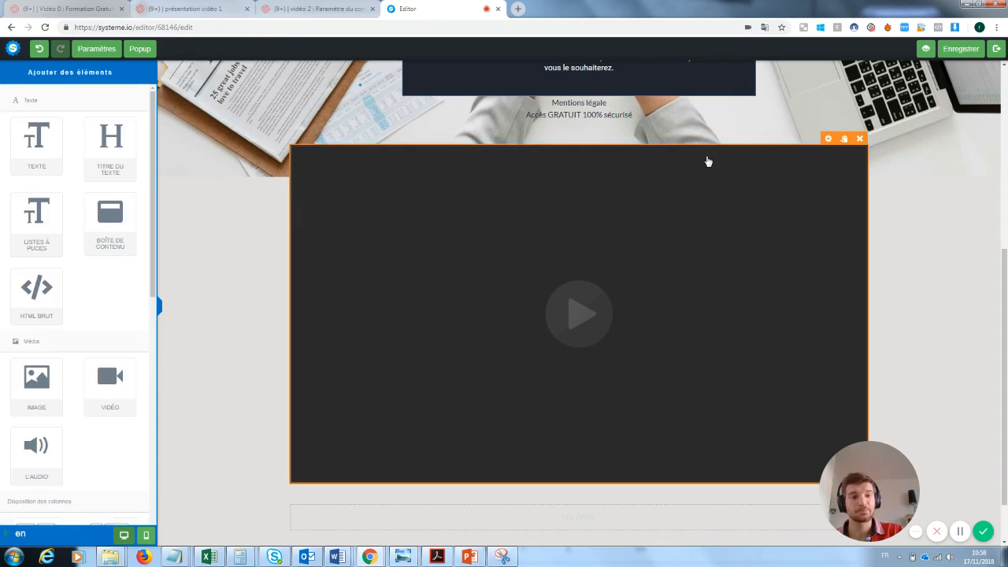
Step: Delete the video element from the page
{"action": "left_click", "coordinate": [859, 138]}
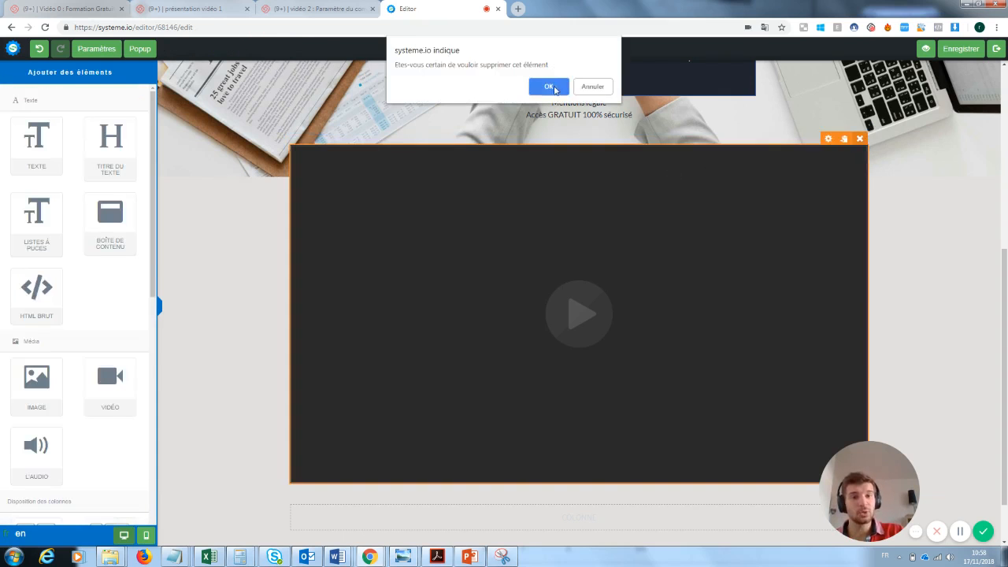
{"action": "left_click", "coordinate": [551, 88]}
{"action": "scroll", "coordinate": [787, 378], "scroll_direction": "up", "scroll_amount": 1}
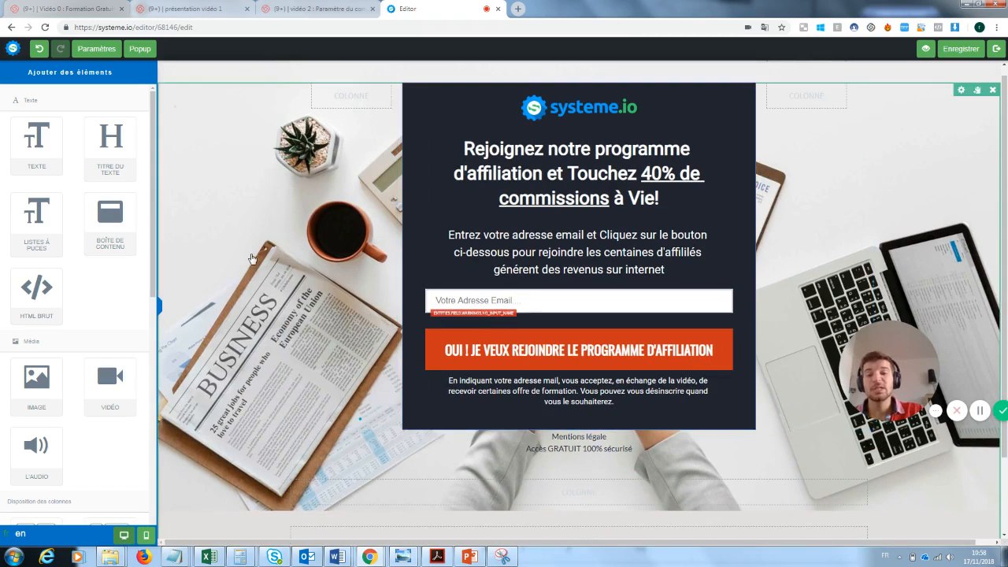
Step: Delete the systeme.io logo at the top of the capture form
{"action": "left_click", "coordinate": [220, 205]}
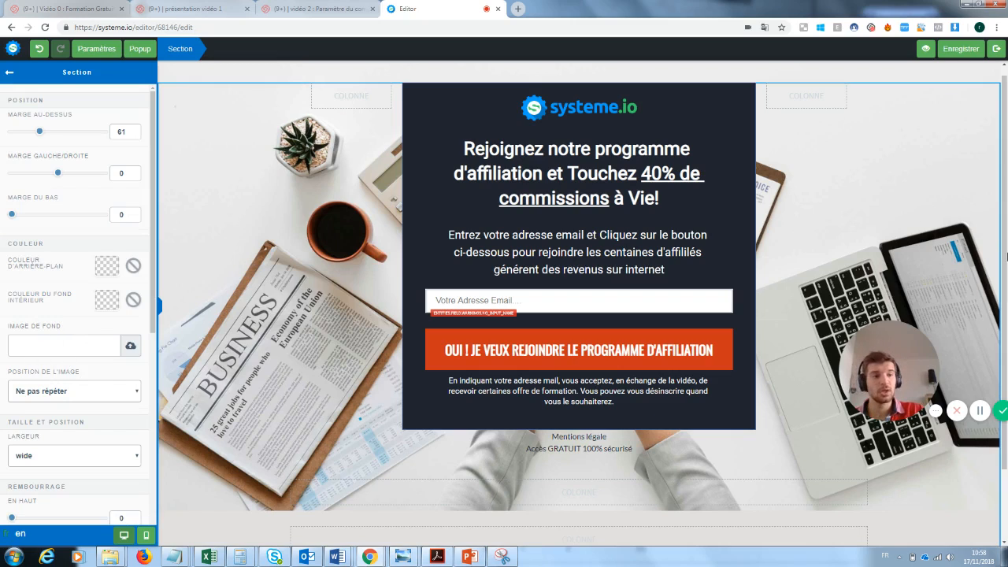
{"action": "left_click", "coordinate": [542, 117]}
{"action": "left_click", "coordinate": [725, 103]}
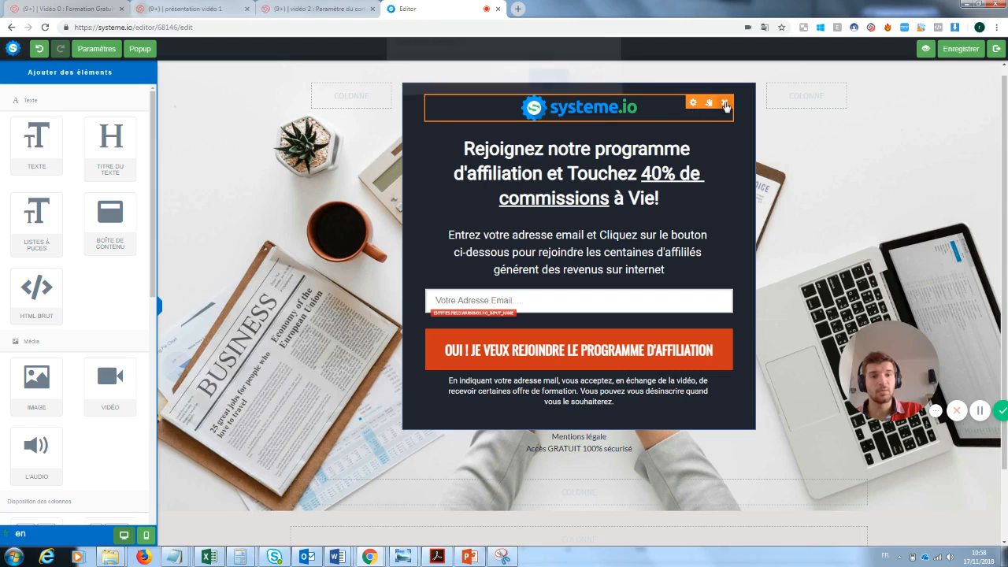
{"action": "left_click", "coordinate": [546, 86]}
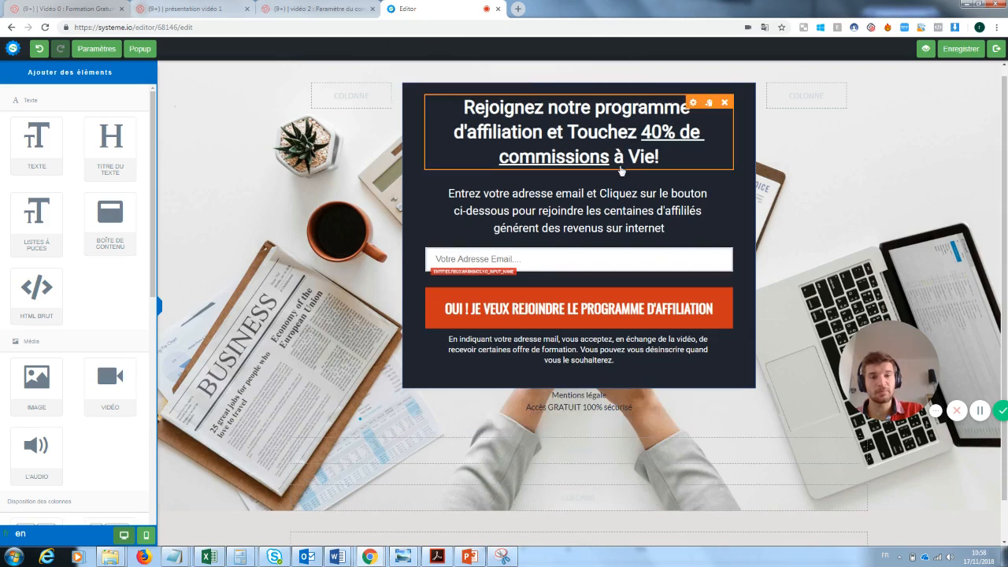
Step: Replace the headline text with "Inscrivez vous pour recevoir la newsletter"
{"action": "left_click", "coordinate": [476, 110]}
{"action": "triple_click", "coordinate": [475, 111]}
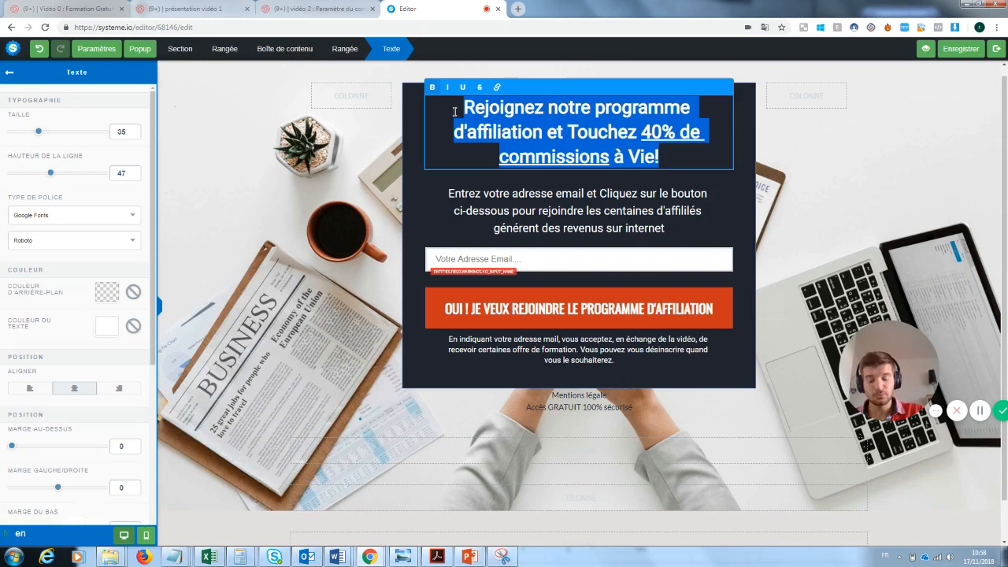
{"action": "key", "text": "BackSpace"}
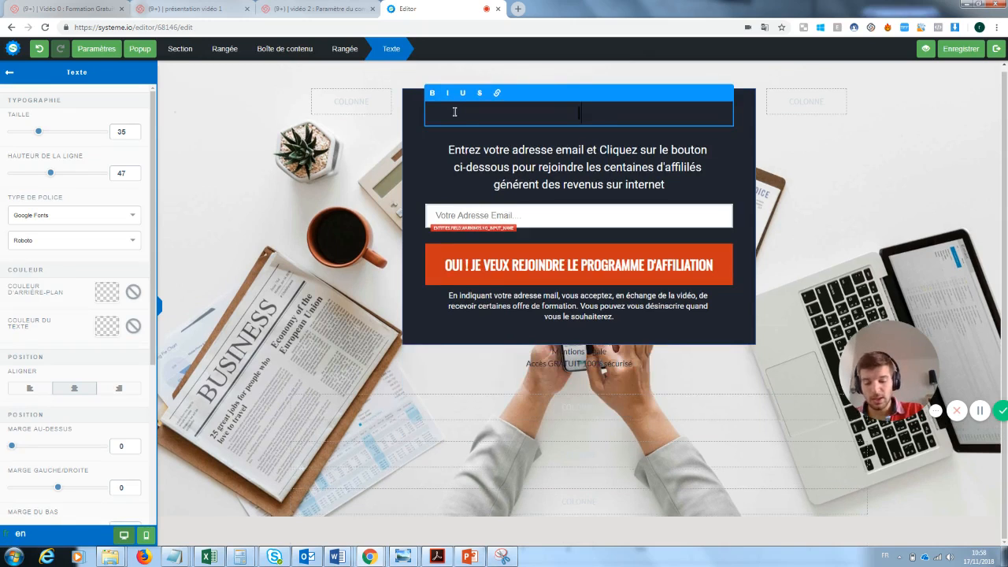
{"action": "type", "text": "Inscrivez vous"}
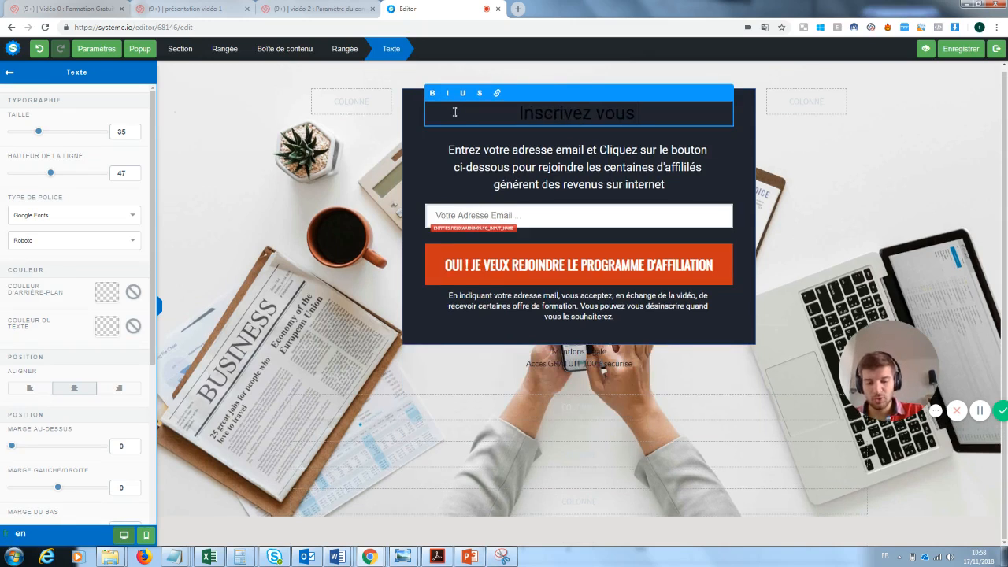
{"action": "type", "text": " pour recevoir"}
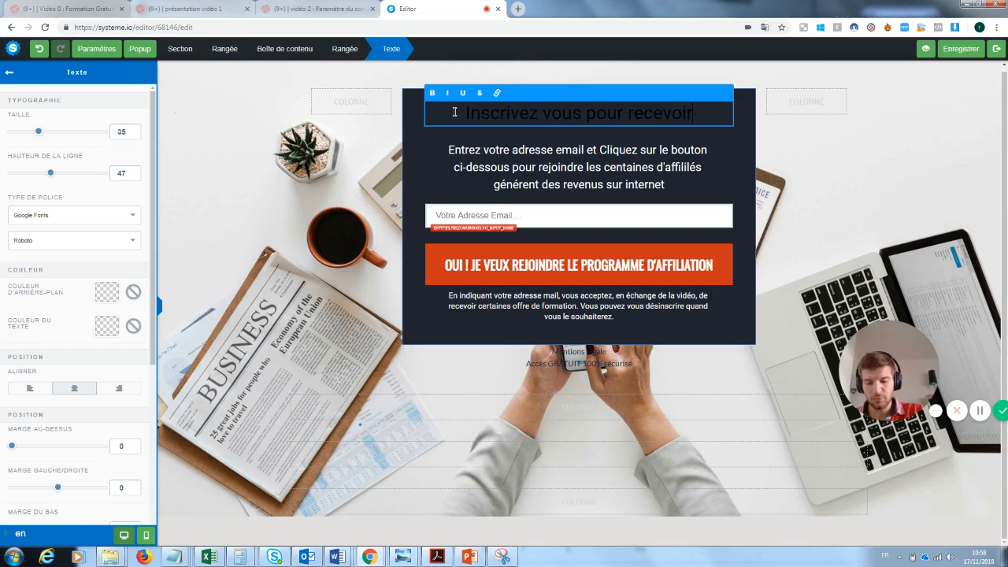
{"action": "type", "text": " la news"}
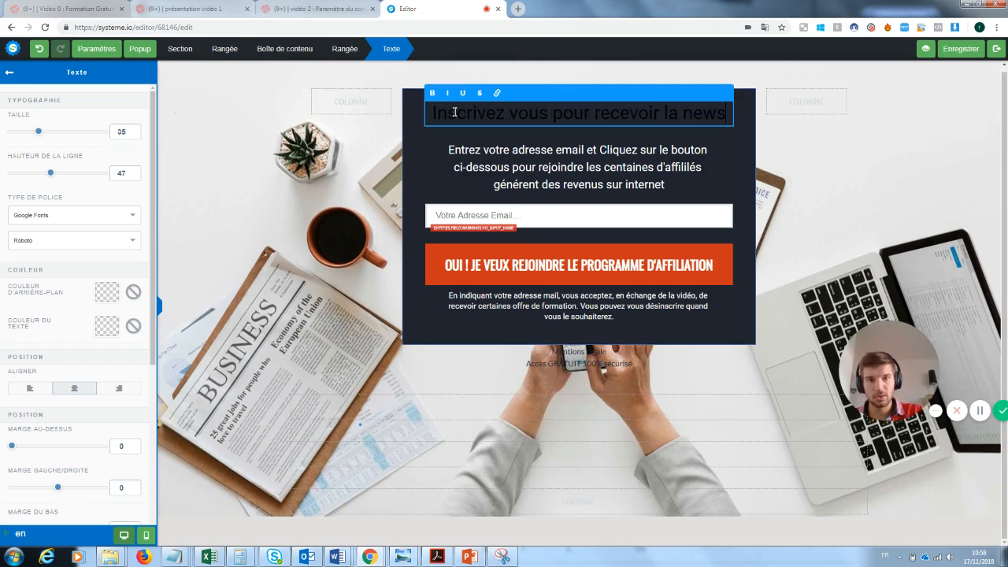
{"action": "type", "text": "letter"}
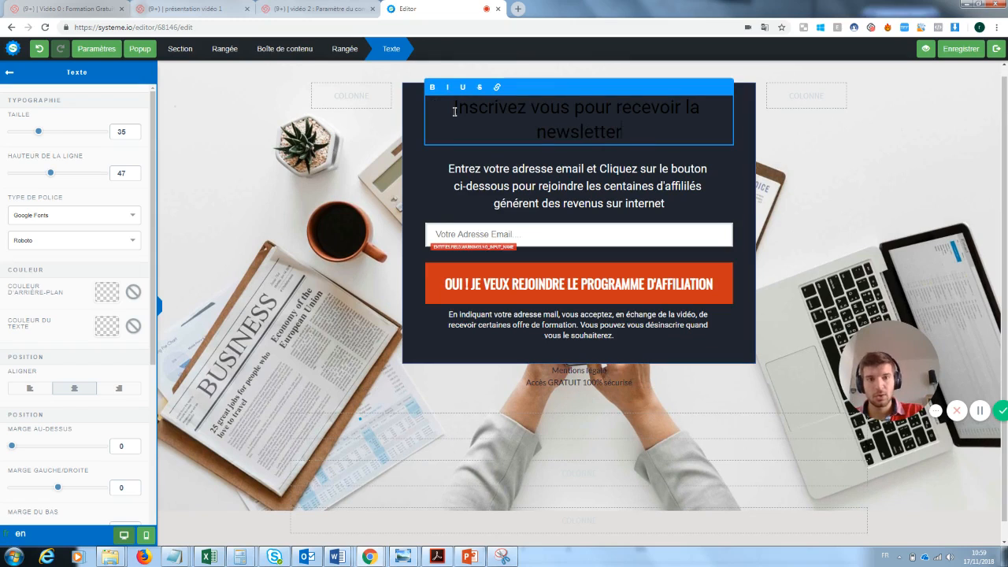
Step: Set the headline's text colour to white
{"action": "left_click_drag", "start_coordinate": [629, 135], "coordinate": [445, 108]}
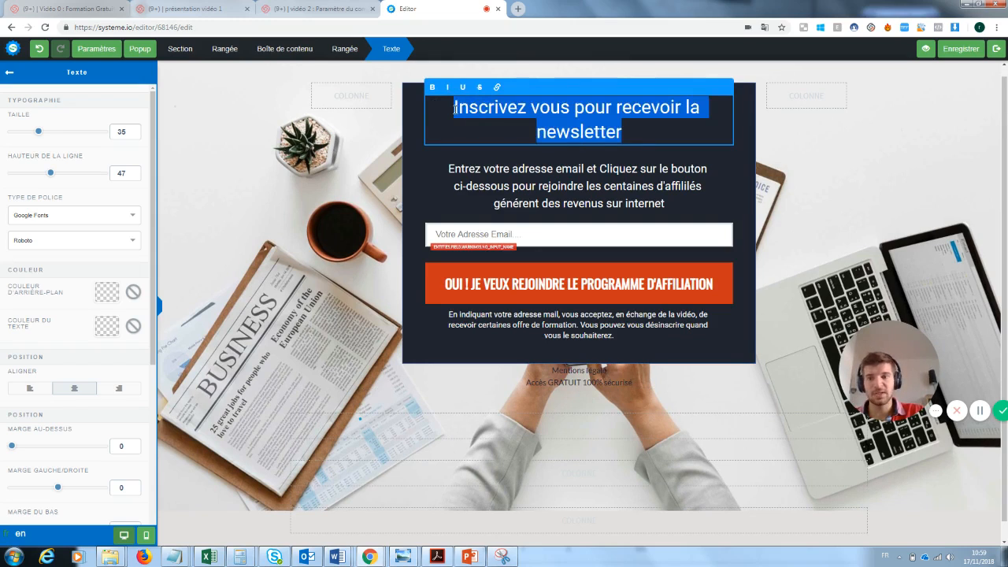
{"action": "left_click", "coordinate": [110, 329]}
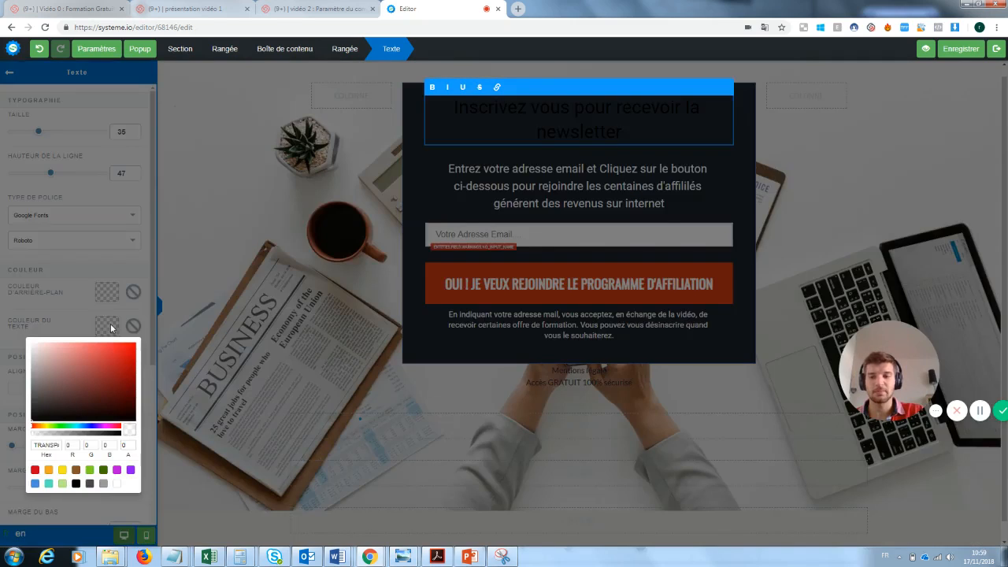
{"action": "left_click", "coordinate": [117, 485]}
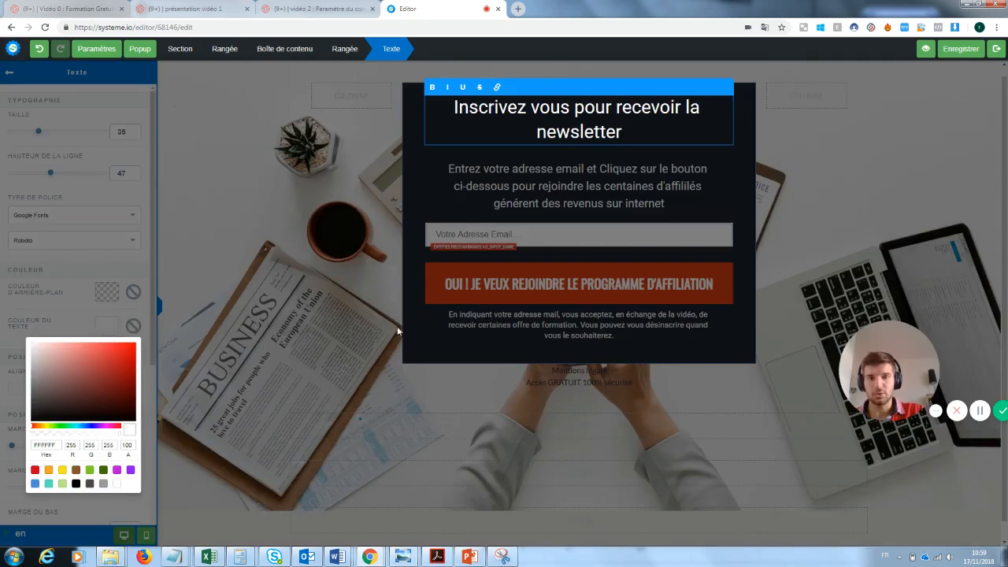
{"action": "left_click", "coordinate": [384, 250]}
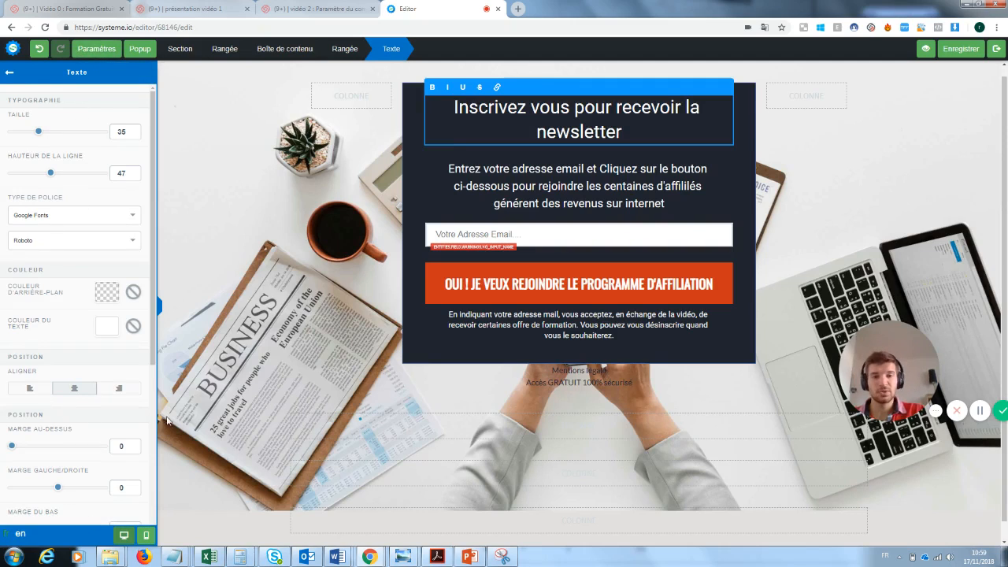
Step: Replace the end of the description paragraph after "pour rejoindre" with "notre super newsletter"
{"action": "left_click", "coordinate": [563, 180]}
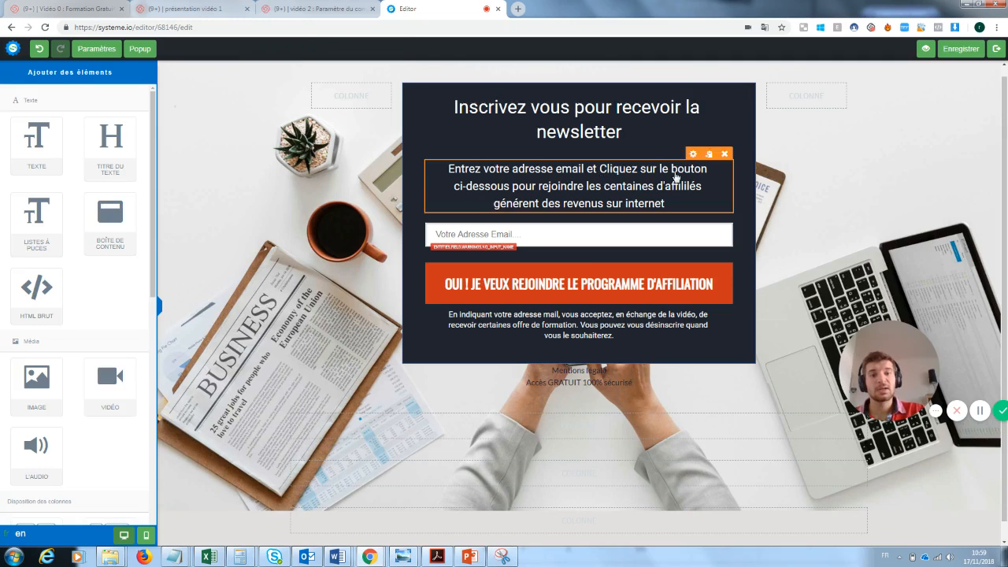
{"action": "left_click", "coordinate": [662, 202]}
{"action": "left_click_drag", "start_coordinate": [678, 205], "coordinate": [586, 186]}
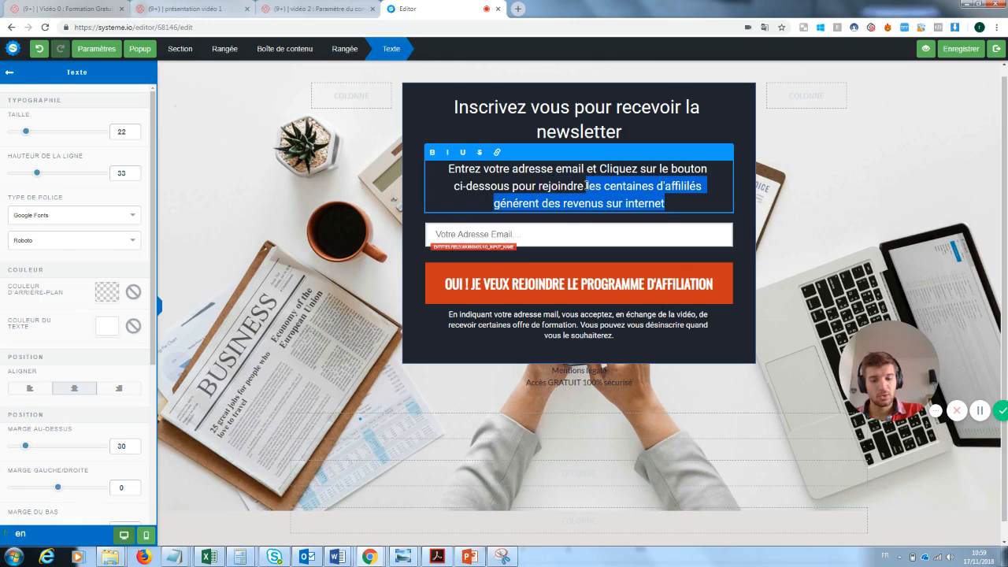
{"action": "type", "text": "notre uper"}
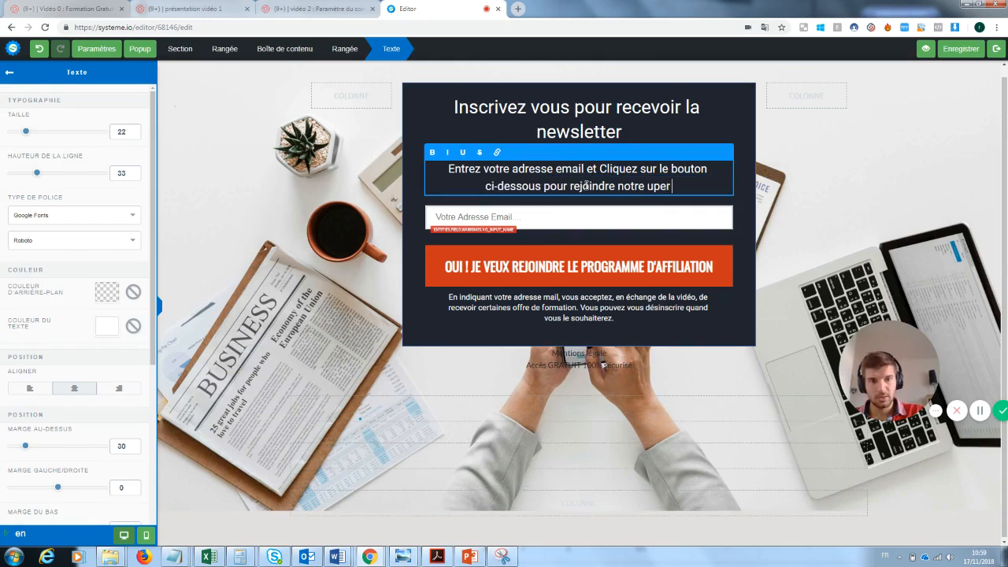
{"action": "key", "text": "BackSpace"}
{"action": "key", "text": "BackSpace"}
{"action": "key", "text": "BackSpace"}
{"action": "key", "text": "BackSpace"}
{"action": "type", "text": "super"}
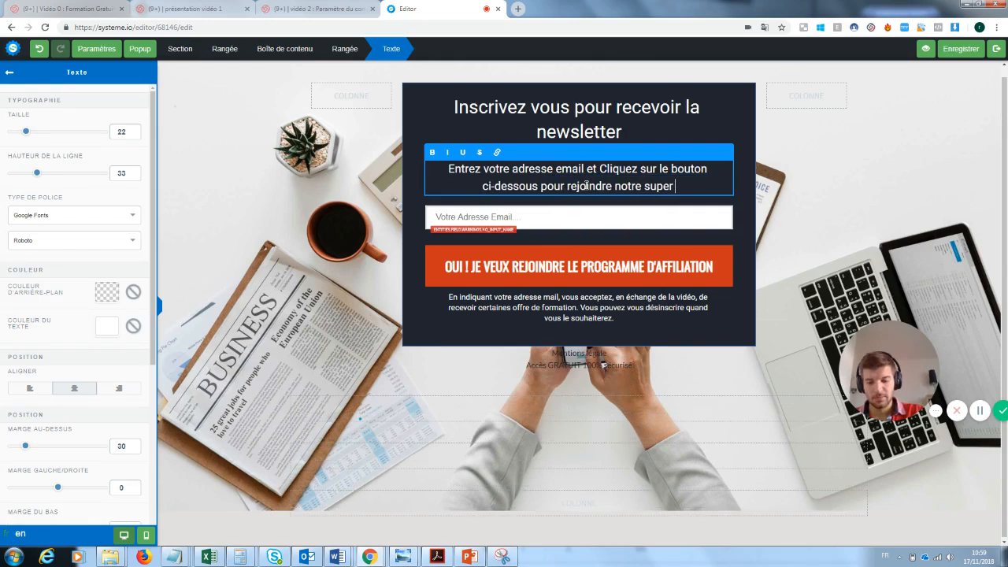
{"action": "type", "text": " newslette"}
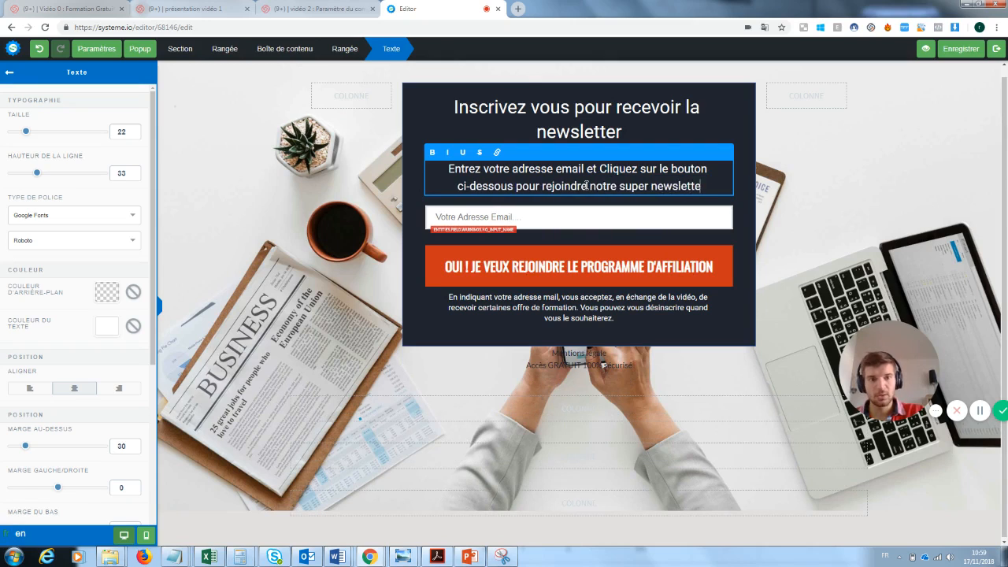
{"action": "type", "text": "r"}
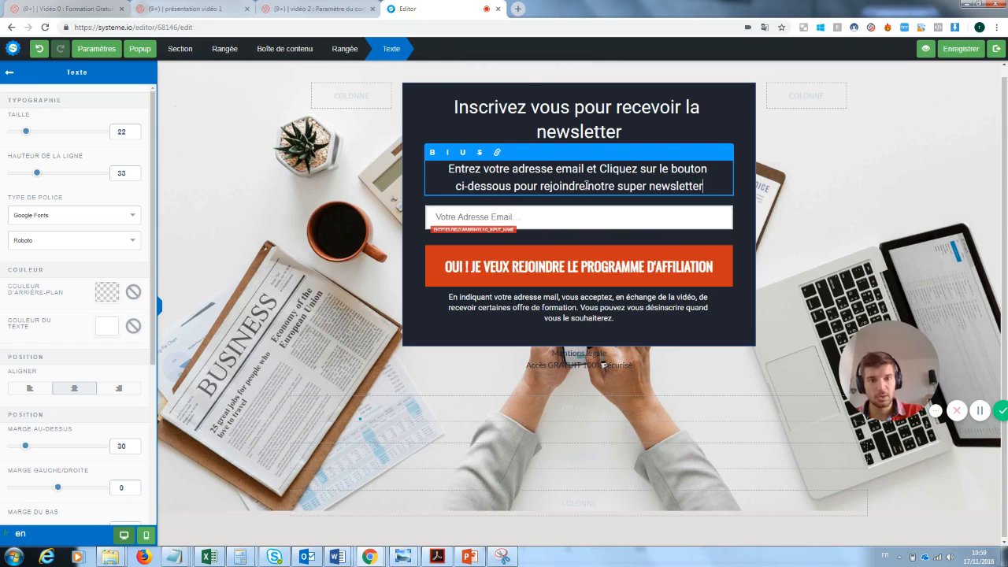
Step: Change the button text to "OUI ! JE VEUX REJOINDRE LA NEWSLETTER"
{"action": "left_click", "coordinate": [510, 226]}
{"action": "left_click", "coordinate": [523, 217]}
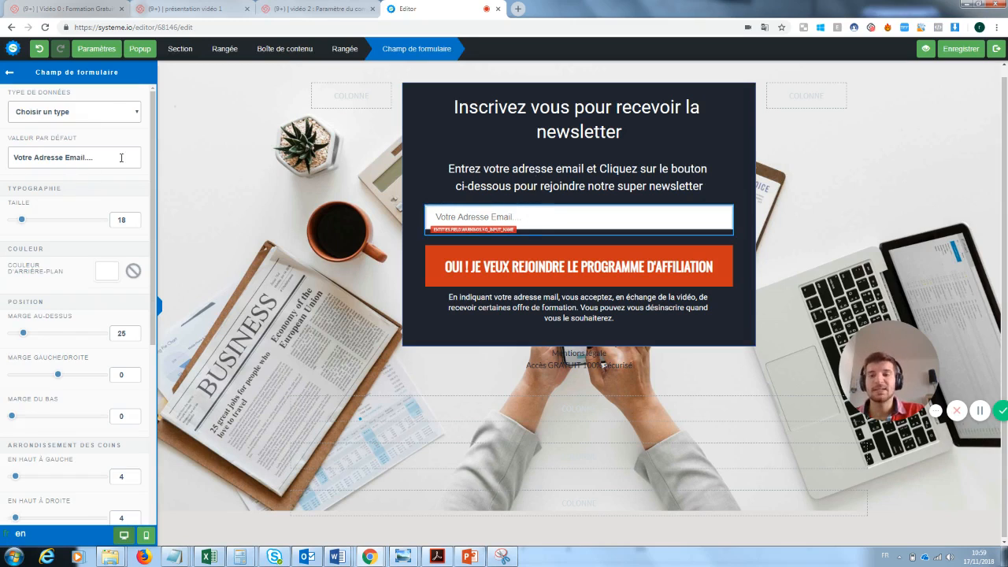
{"action": "left_click", "coordinate": [627, 264]}
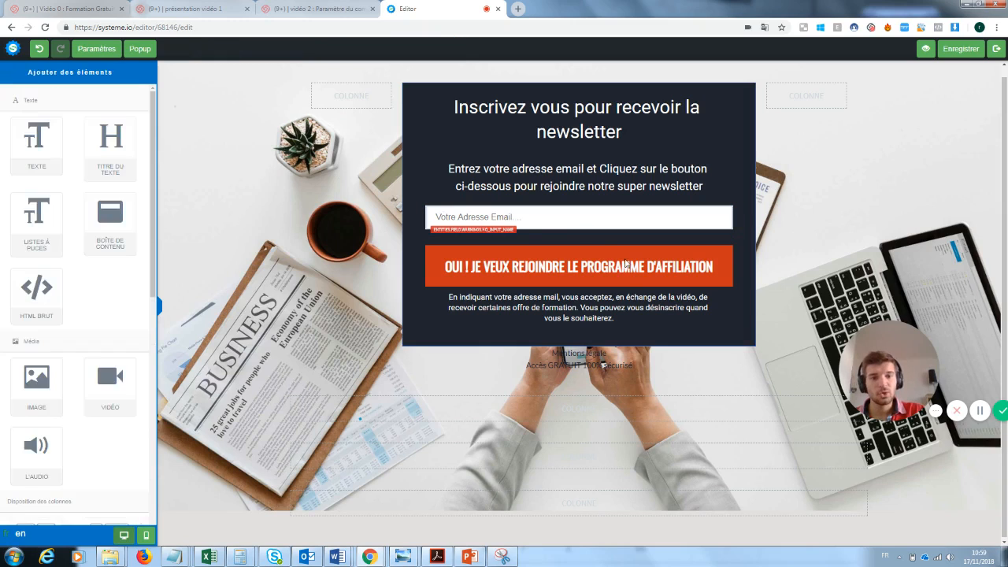
{"action": "left_click", "coordinate": [698, 272]}
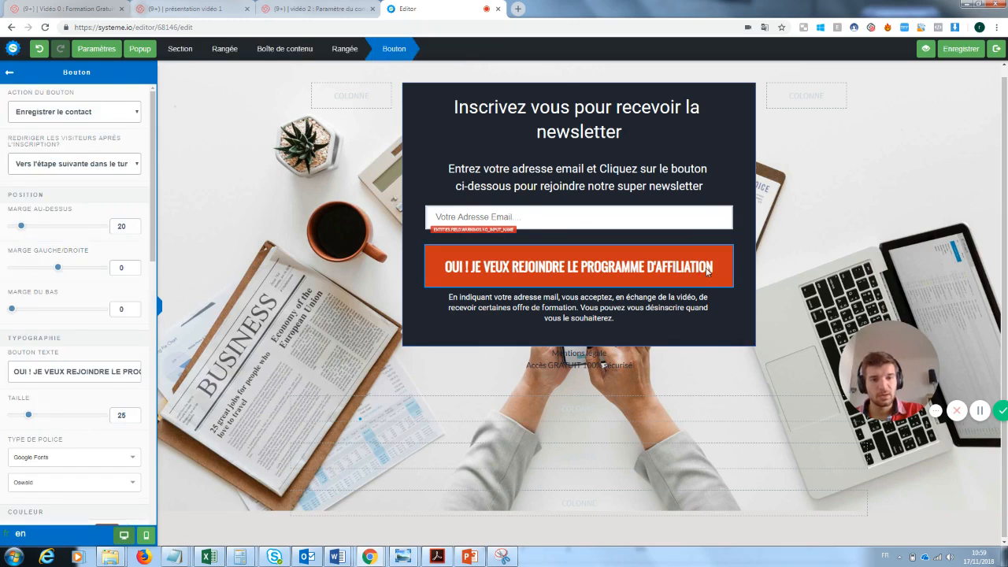
{"action": "left_click", "coordinate": [708, 270]}
{"action": "left_click", "coordinate": [663, 272]}
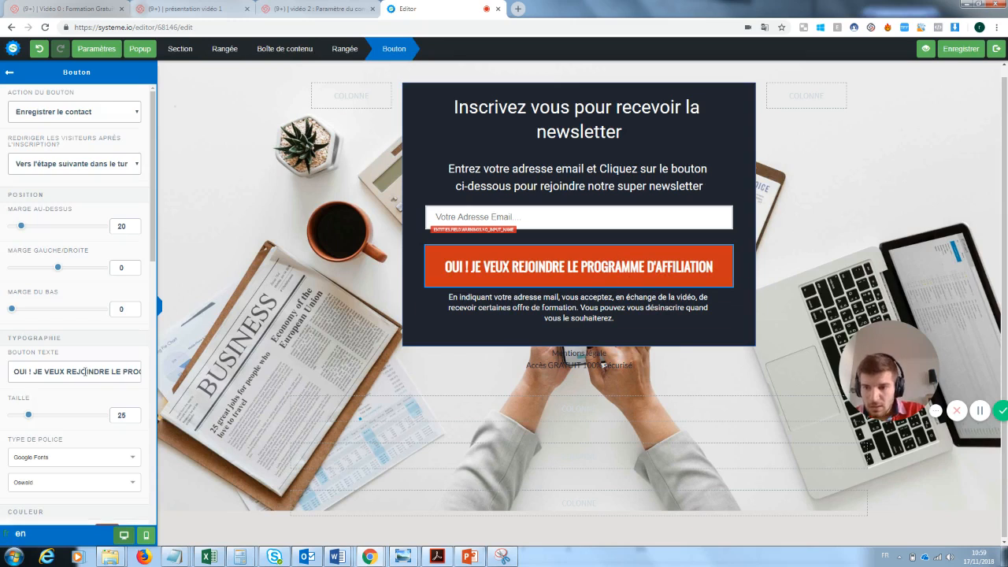
{"action": "left_click_drag", "start_coordinate": [113, 371], "coordinate": [187, 380]}
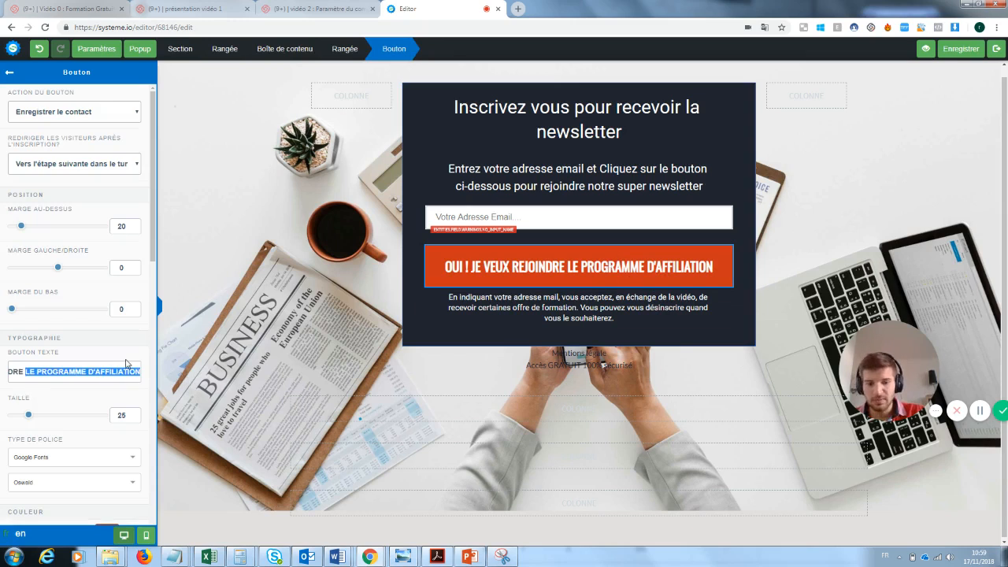
{"action": "key", "text": "BackSpace"}
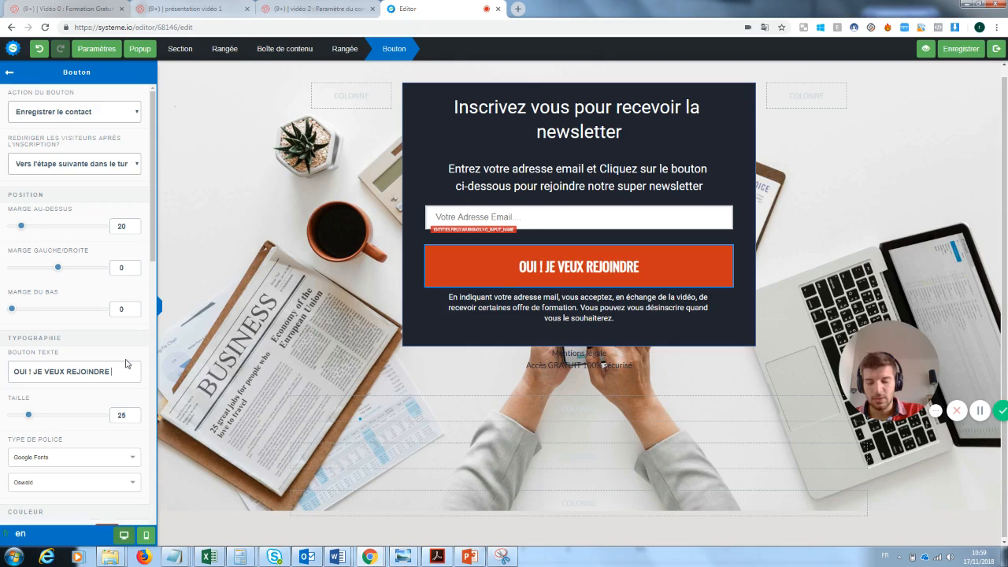
{"action": "type", "text": "la newsletter"}
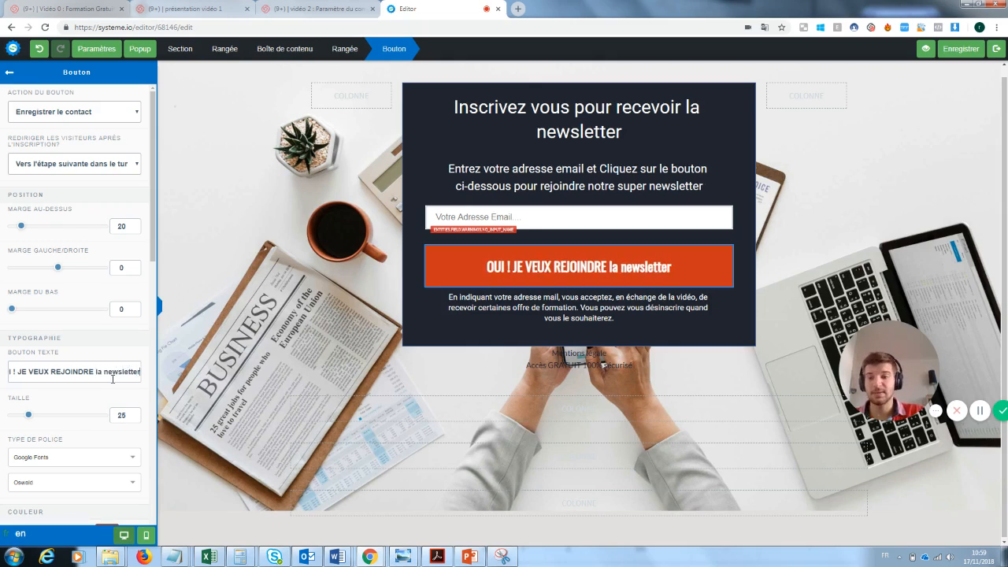
{"action": "left_click_drag", "start_coordinate": [140, 371], "coordinate": [94, 374]}
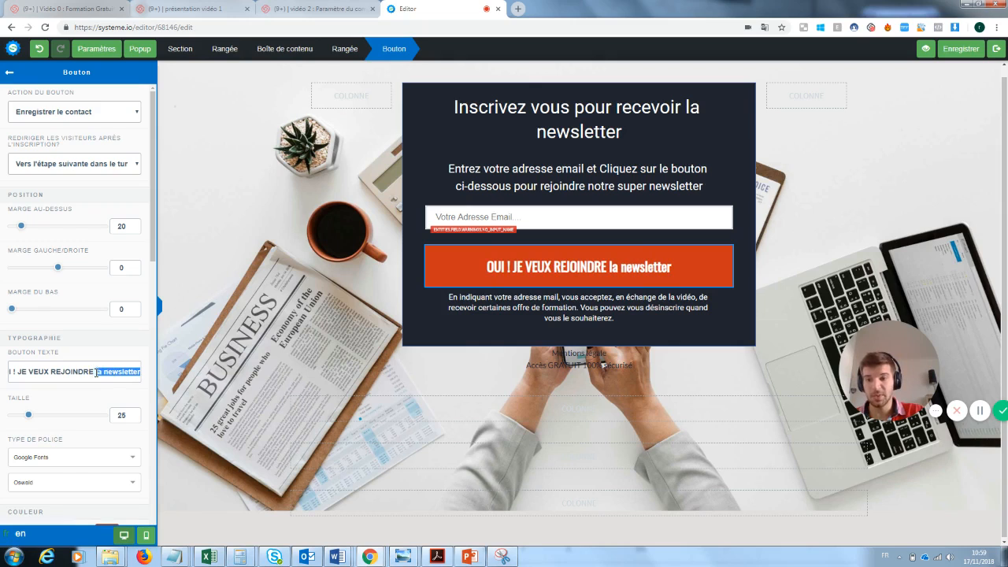
{"action": "key", "text": "BackSpace"}
{"action": "type", "text": "L"}
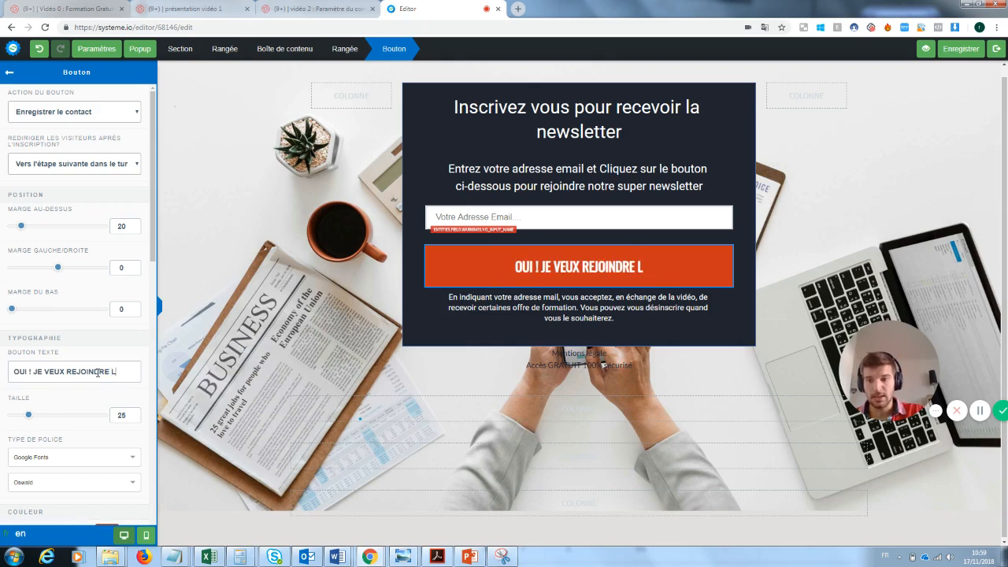
{"action": "type", "text": "A NEWSLETTER"}
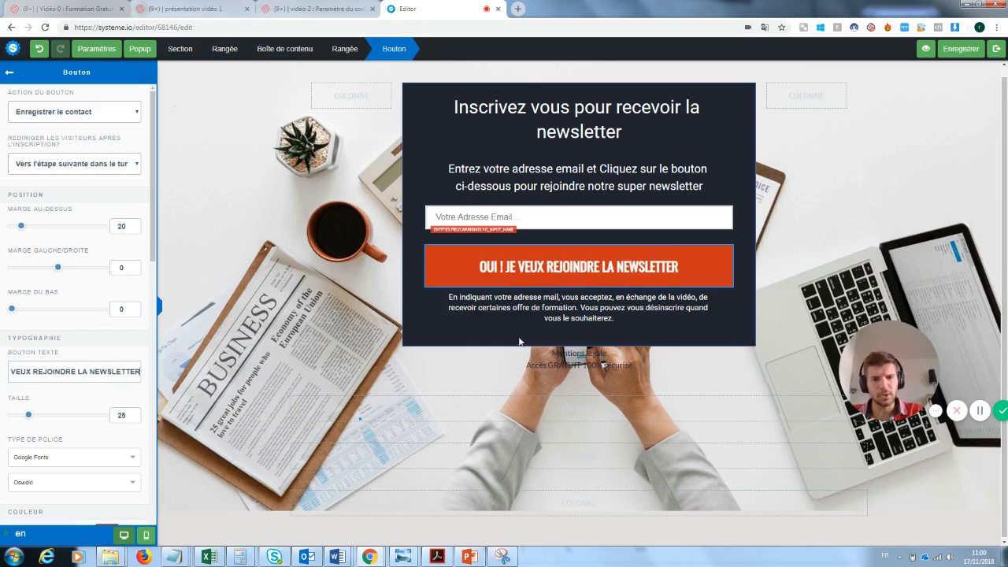
{"action": "left_click", "coordinate": [709, 354]}
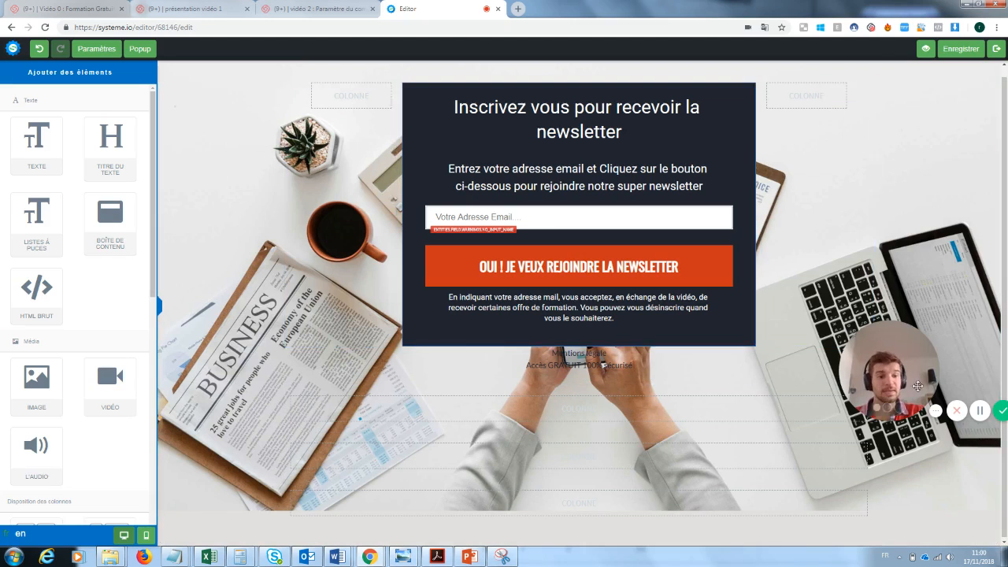
Step: Delete the two empty rows below the form and exit the page editor
{"action": "left_click_drag", "start_coordinate": [908, 368], "coordinate": [236, 471]}
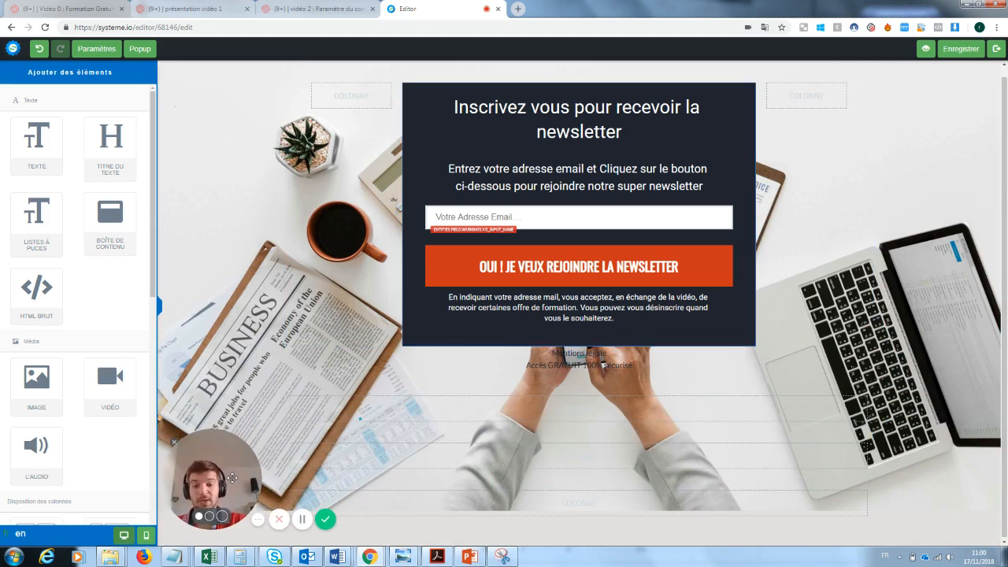
{"action": "left_click", "coordinate": [865, 378]}
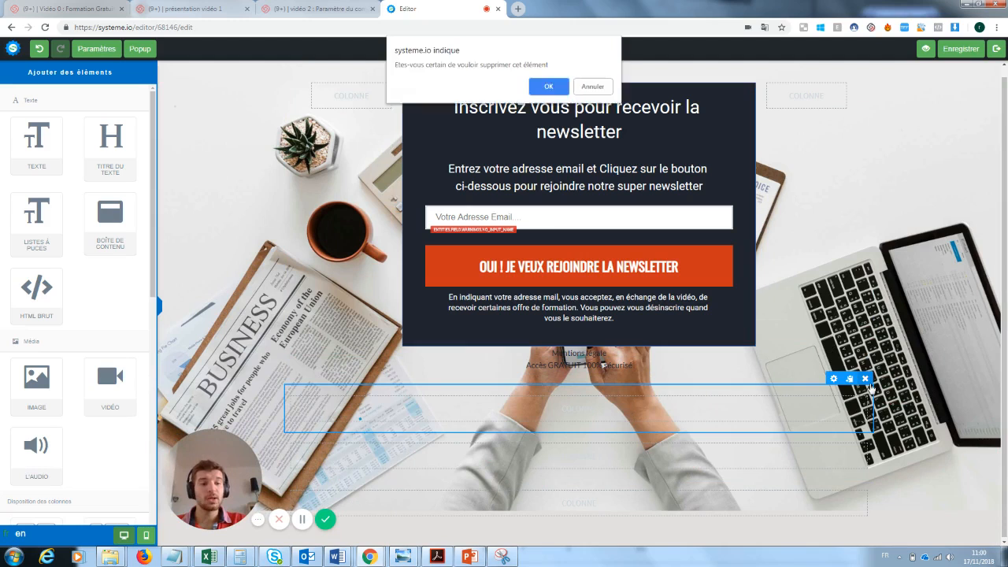
{"action": "left_click", "coordinate": [555, 90]}
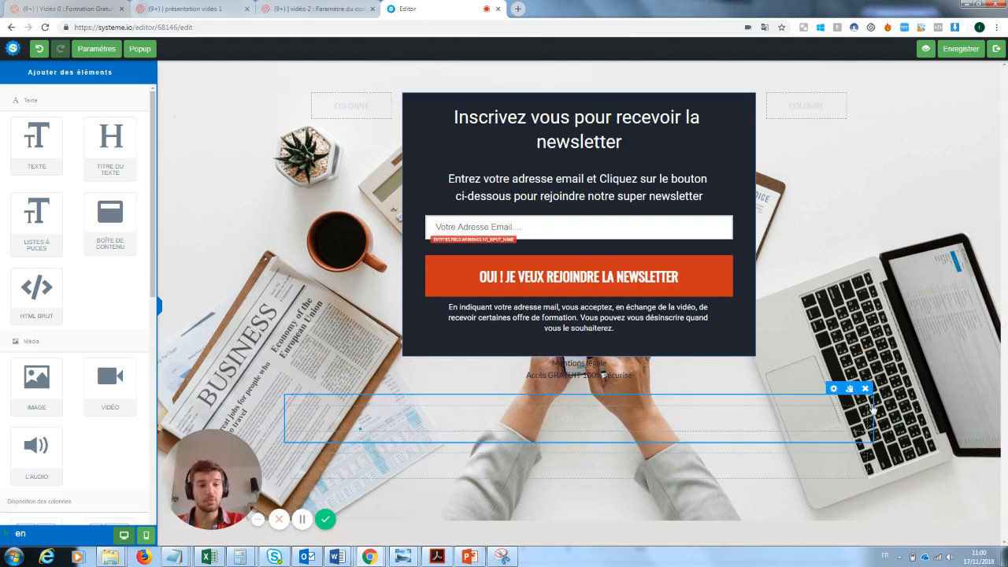
{"action": "left_click", "coordinate": [865, 389]}
{"action": "left_click", "coordinate": [548, 85]}
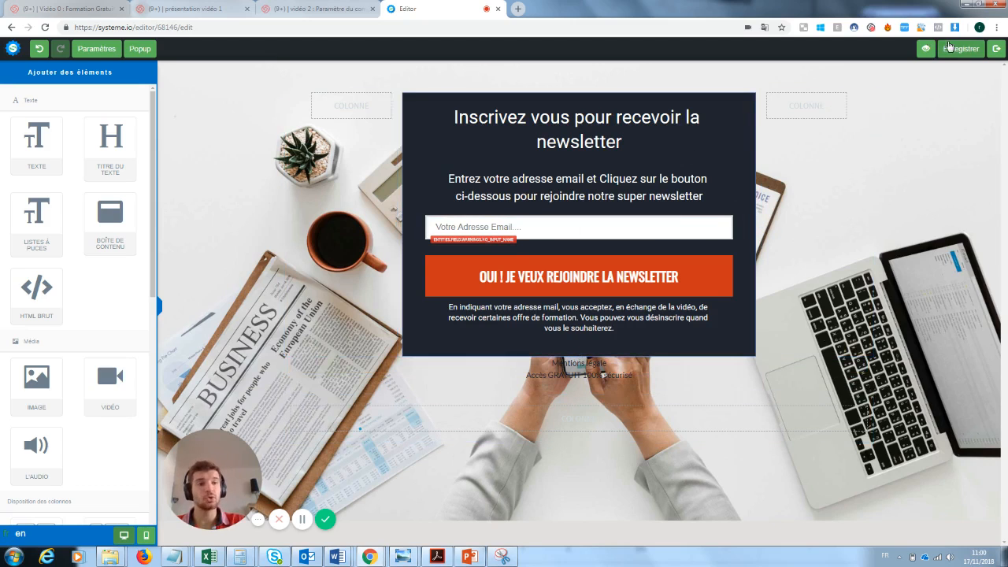
{"action": "left_click", "coordinate": [996, 49]}
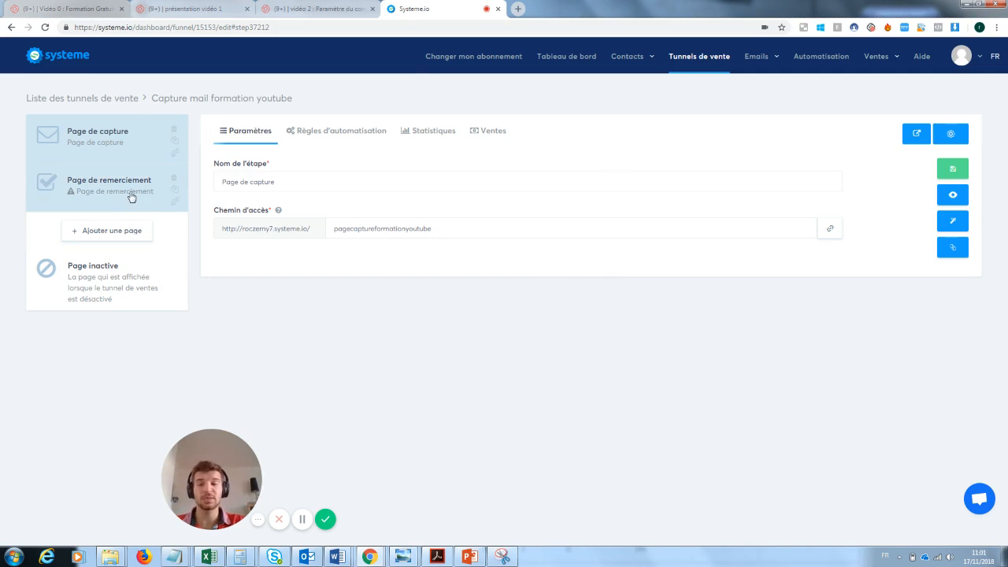
Step: Choose the "merci" template for the thank-you page and open it in the page editor
{"action": "left_click", "coordinate": [83, 194]}
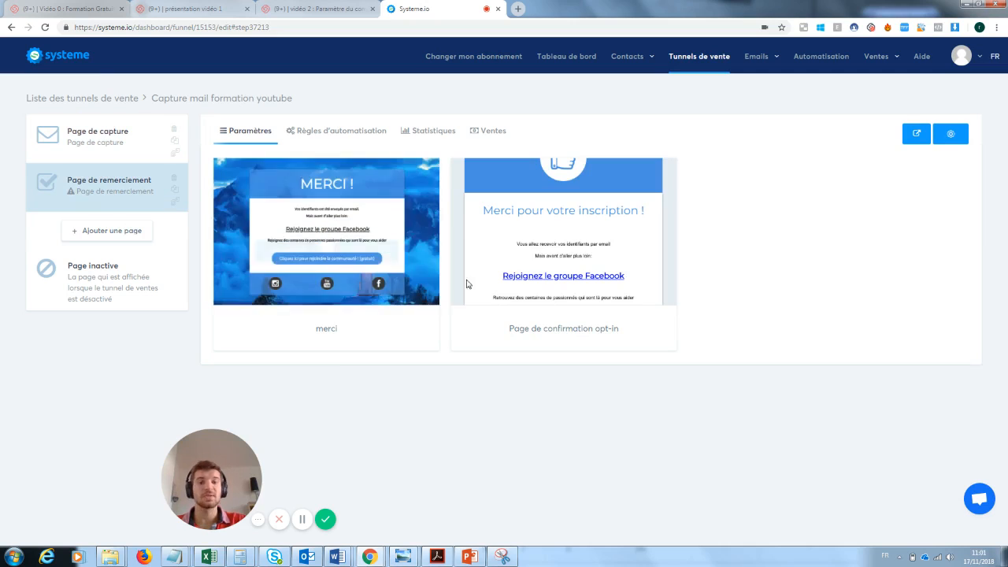
{"action": "mouse_move", "coordinate": [508, 254]}
{"action": "left_click", "coordinate": [292, 232]}
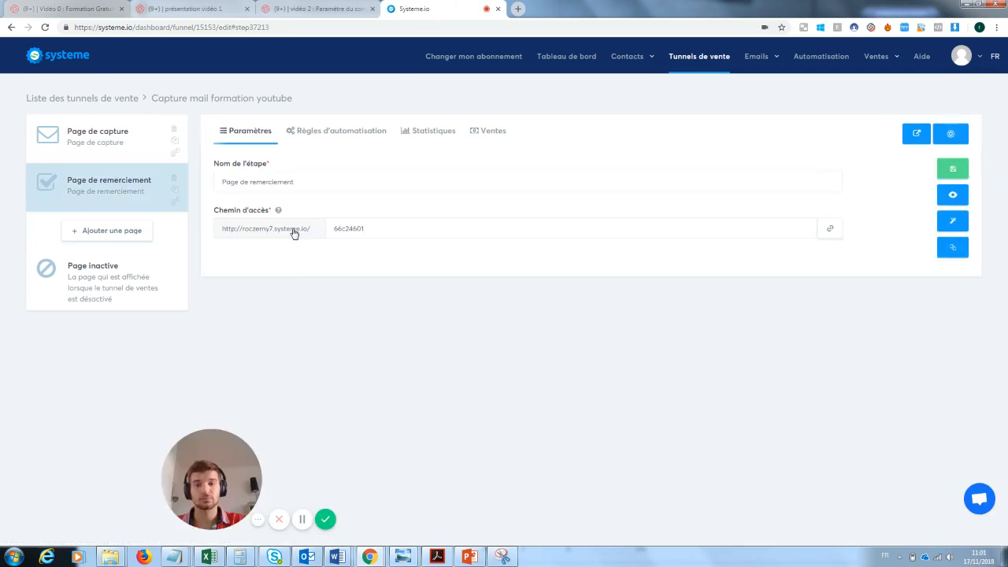
{"action": "left_click", "coordinate": [954, 226]}
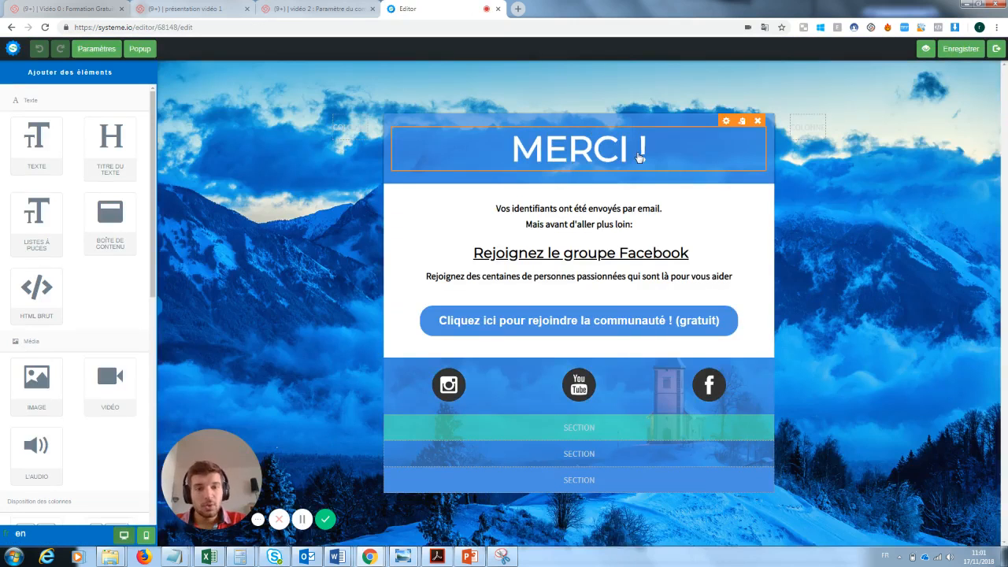
Step: Replace the thank-you page's confirmation text with "Ta newsletter va arriver"
{"action": "double_click", "coordinate": [622, 224]}
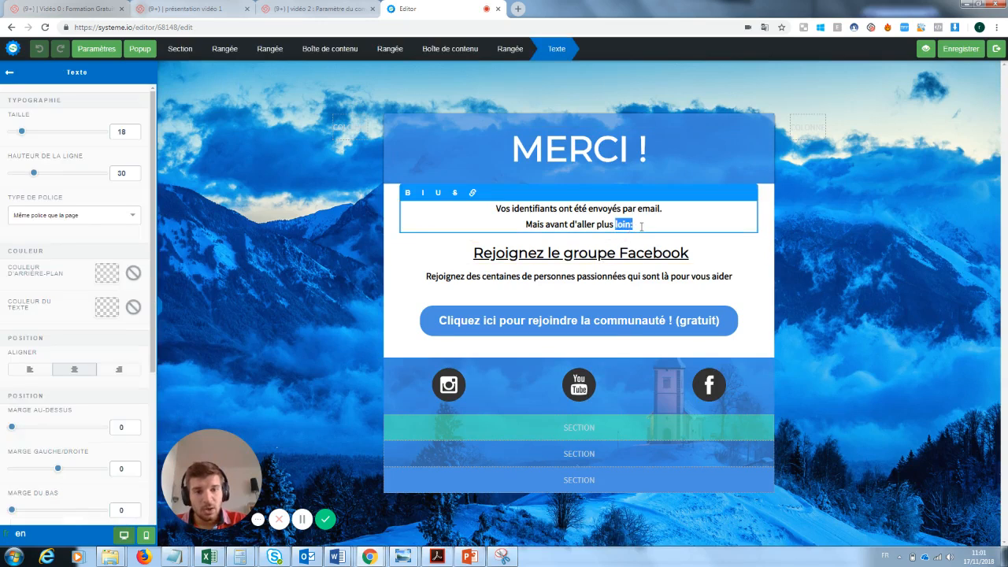
{"action": "left_click_drag", "start_coordinate": [642, 226], "coordinate": [489, 207]}
{"action": "type", "text": "T"}
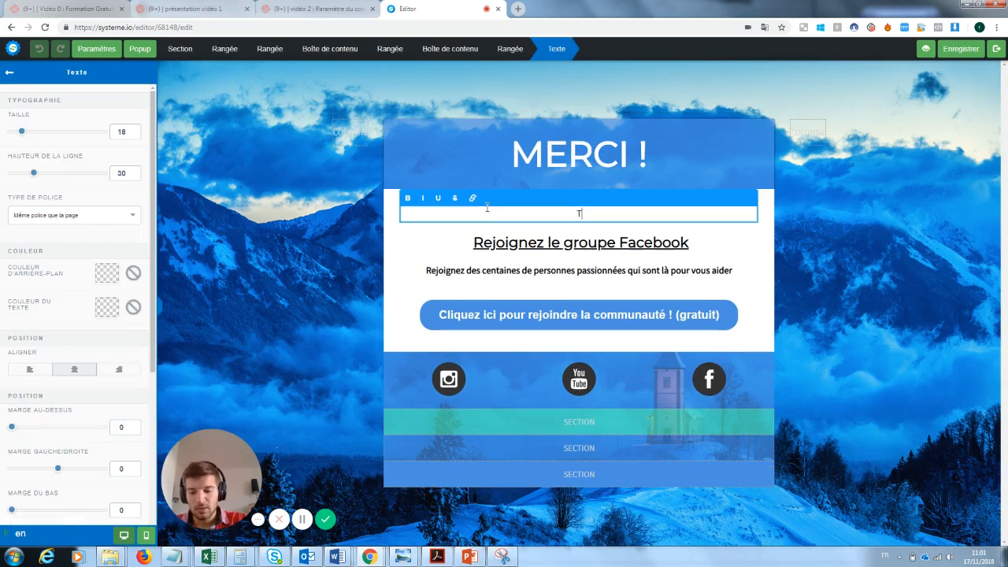
{"action": "type", "text": "a newsl"}
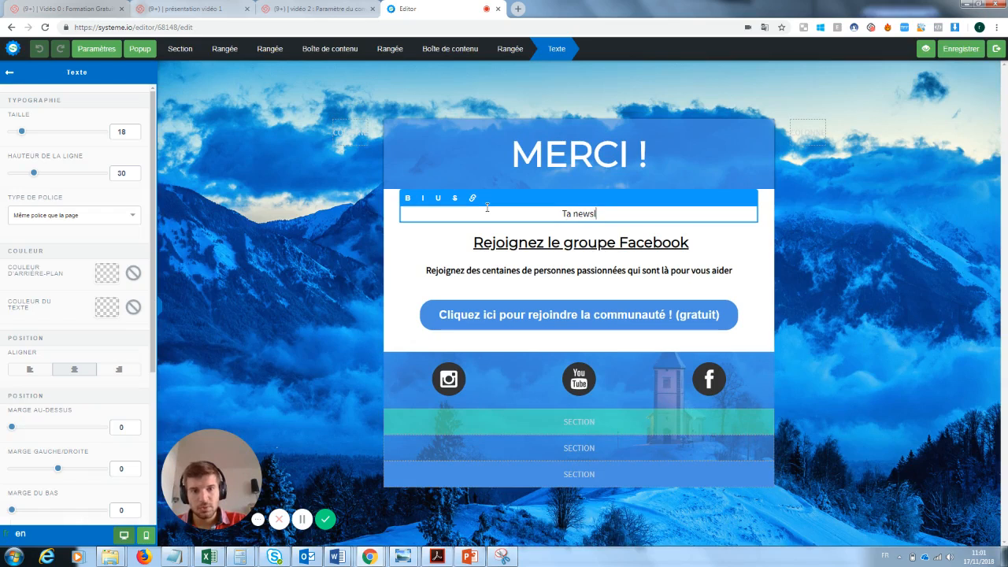
{"action": "type", "text": "etter va ar"}
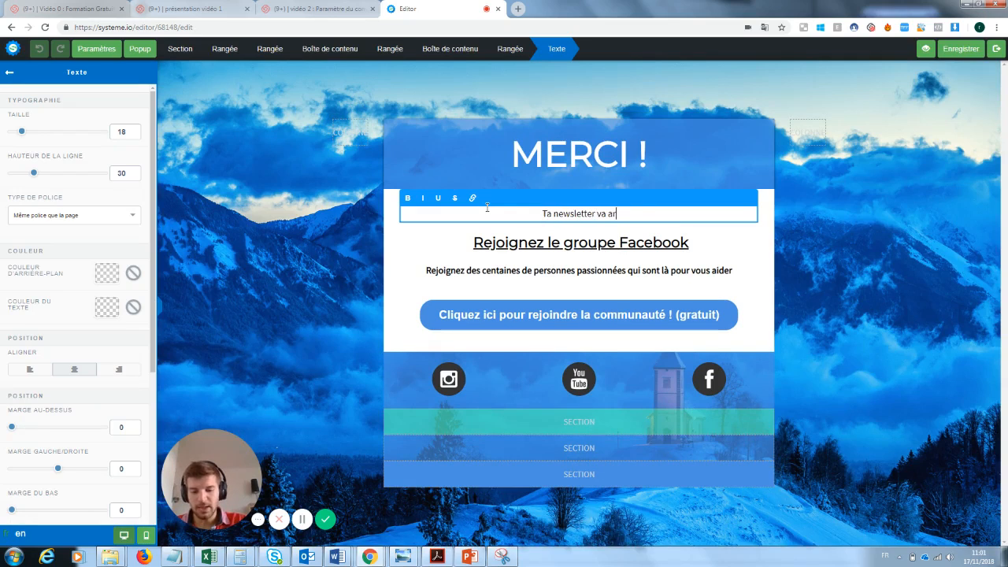
{"action": "type", "text": "river"}
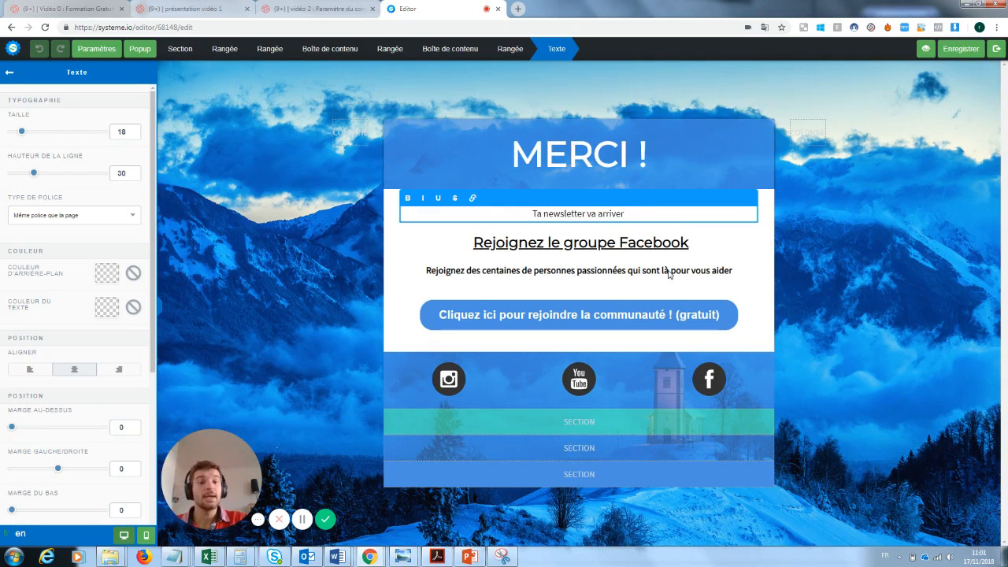
{"action": "left_click", "coordinate": [738, 233]}
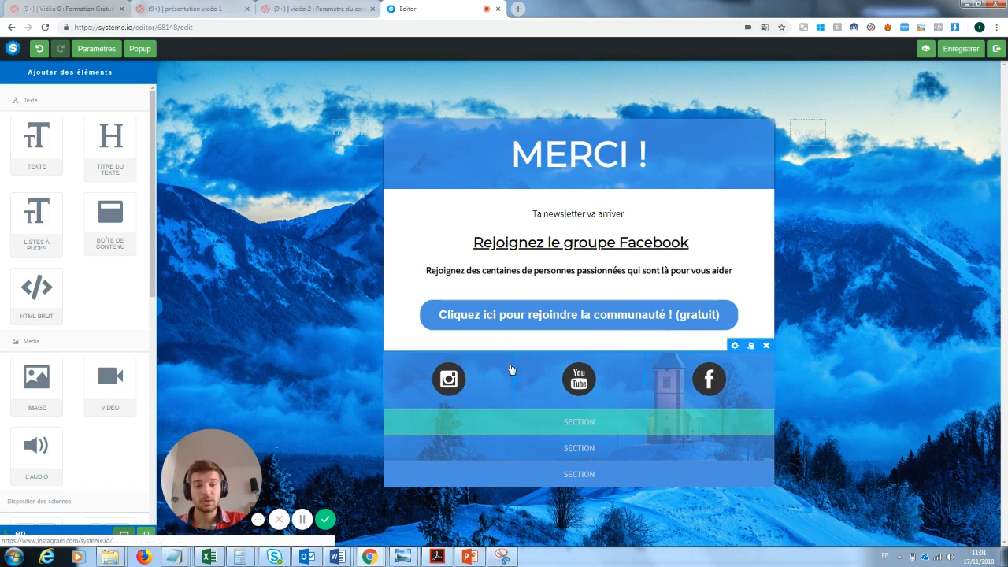
Step: Inspect the community button's action and link URL settings
{"action": "left_click", "coordinate": [709, 315]}
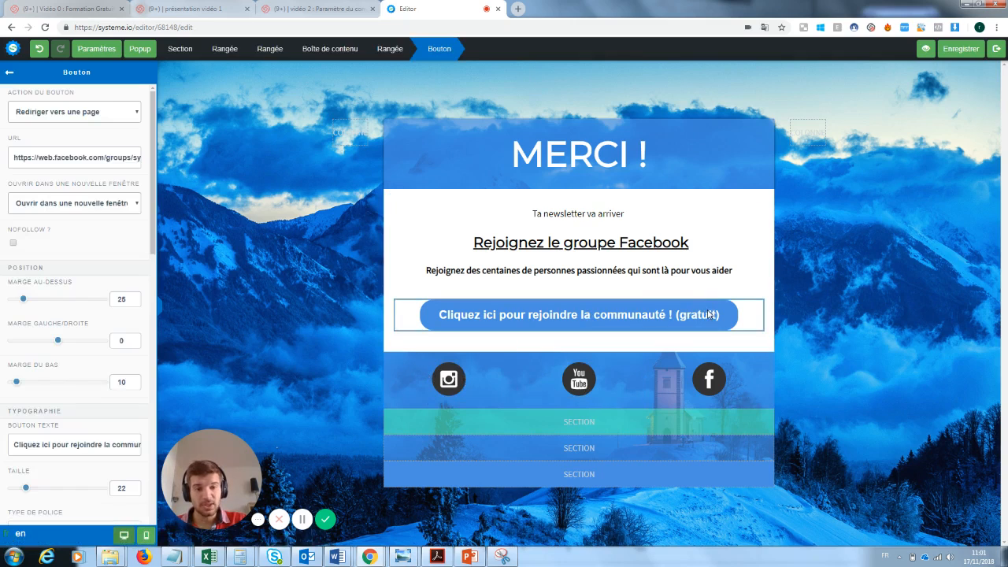
{"action": "left_click", "coordinate": [93, 112]}
{"action": "left_click", "coordinate": [104, 116]}
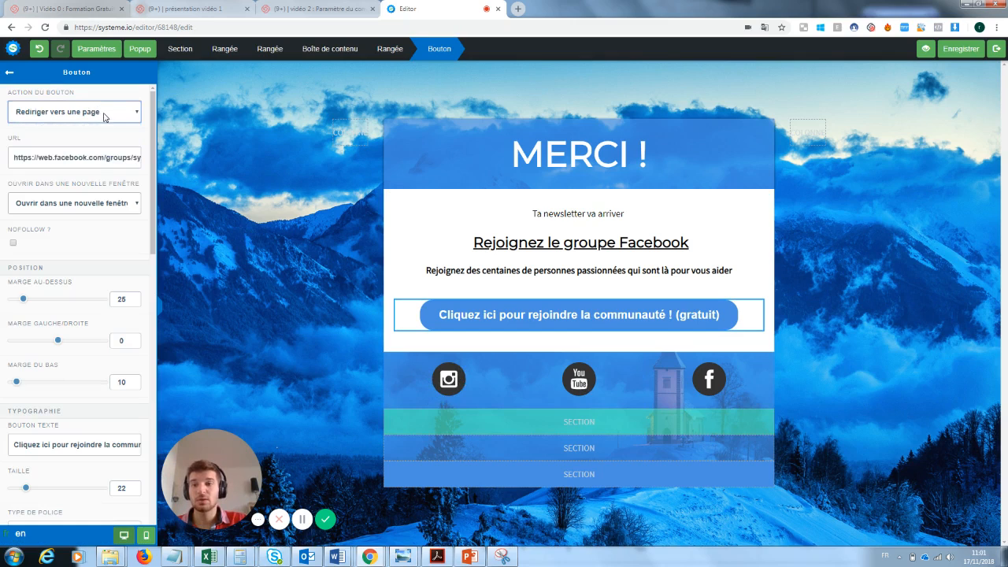
{"action": "triple_click", "coordinate": [57, 157]}
{"action": "left_click", "coordinate": [586, 230]}
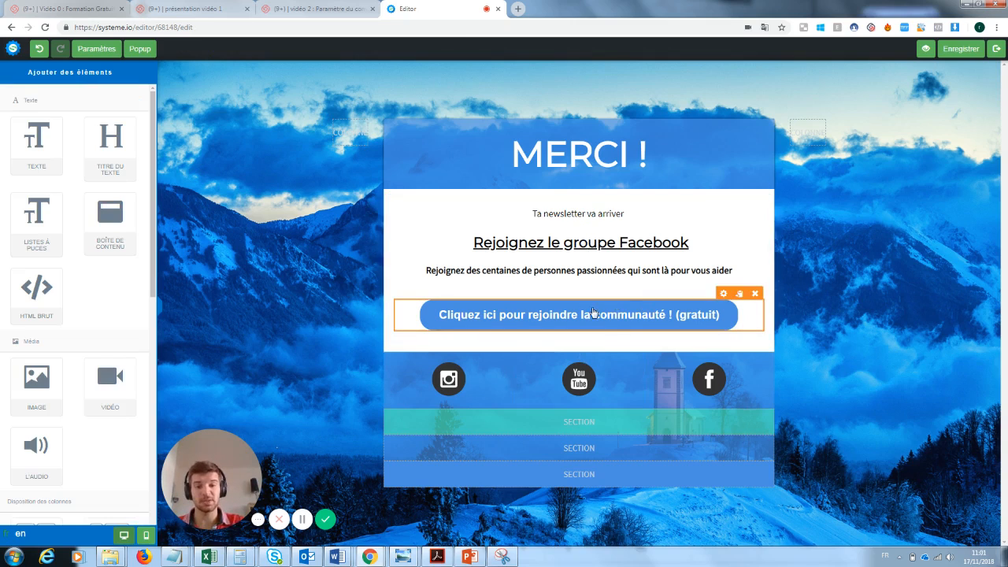
Step: Inspect the settings of the social media icons and their row
{"action": "left_click", "coordinate": [453, 378]}
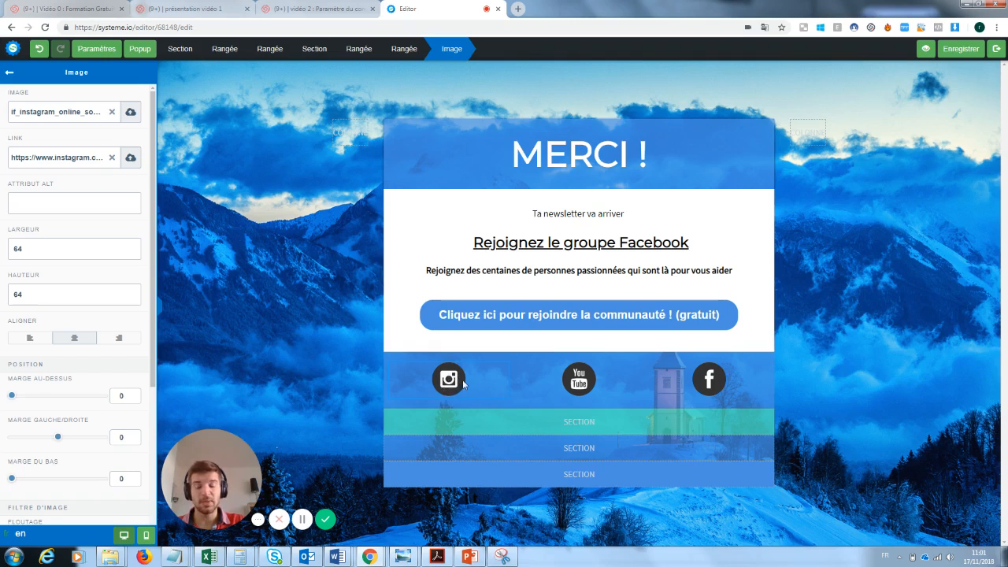
{"action": "left_click", "coordinate": [10, 72]}
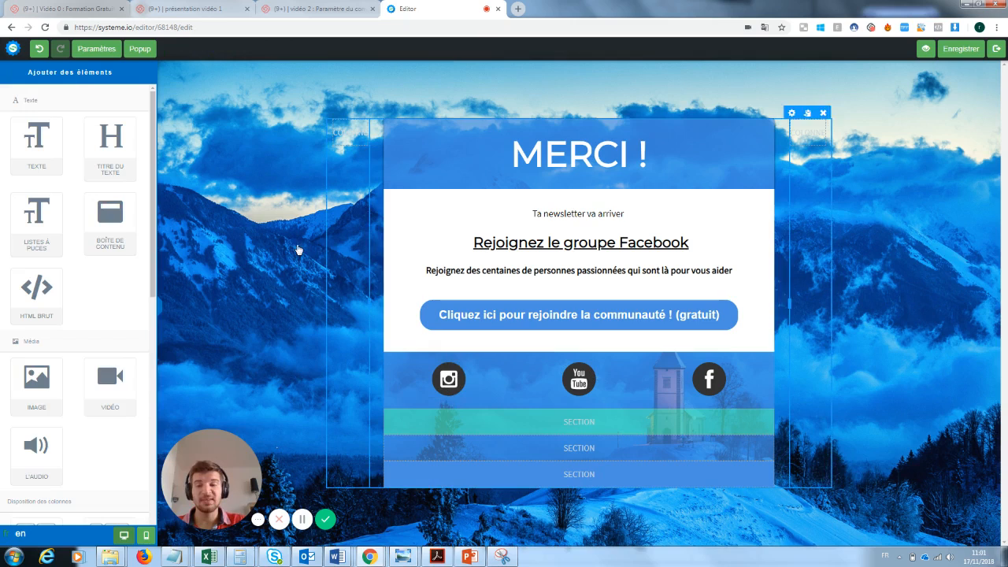
{"action": "left_click", "coordinate": [451, 365]}
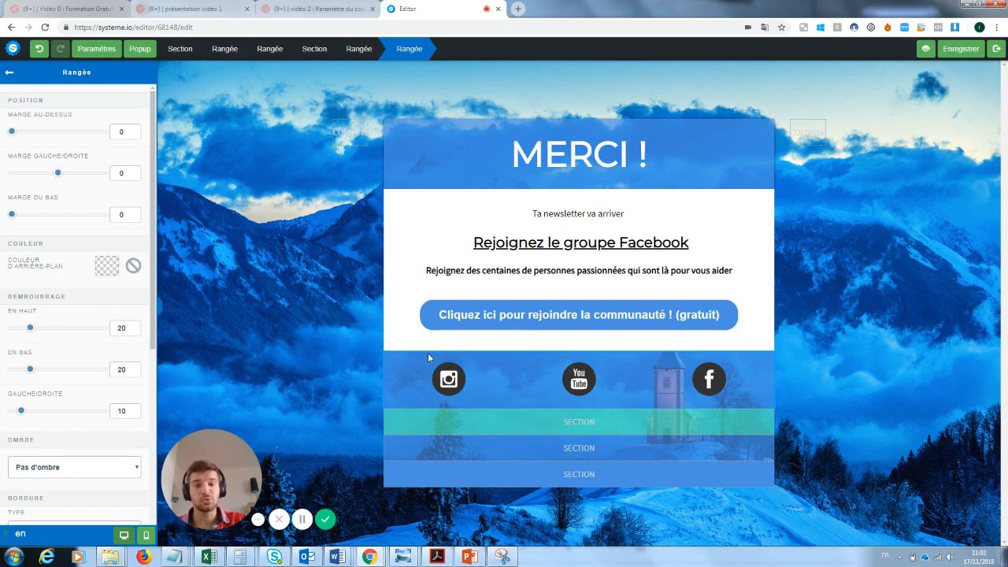
{"action": "left_click", "coordinate": [627, 323]}
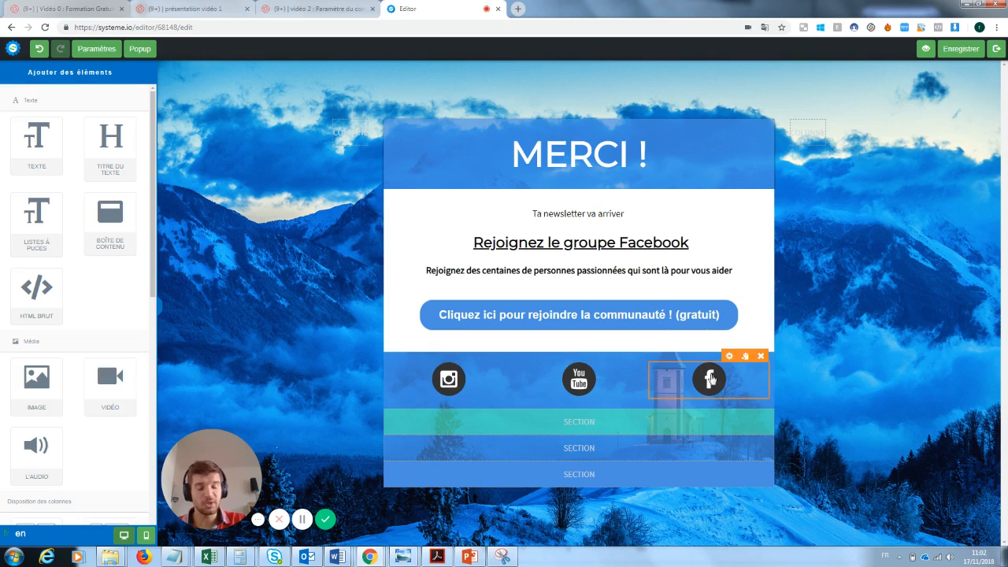
Step: Save the thank-you page and exit the editor
{"action": "left_click", "coordinate": [960, 59]}
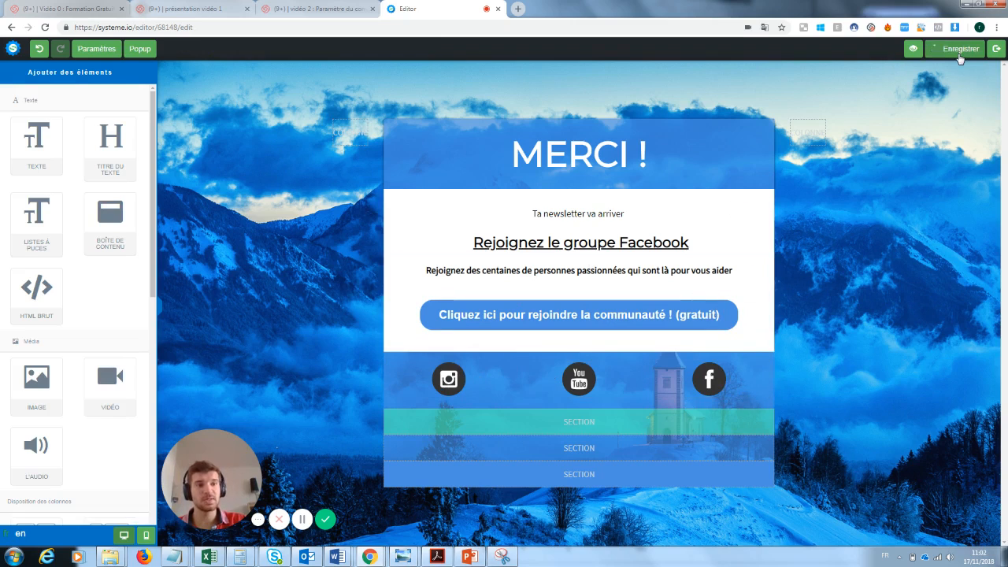
{"action": "left_click", "coordinate": [997, 49]}
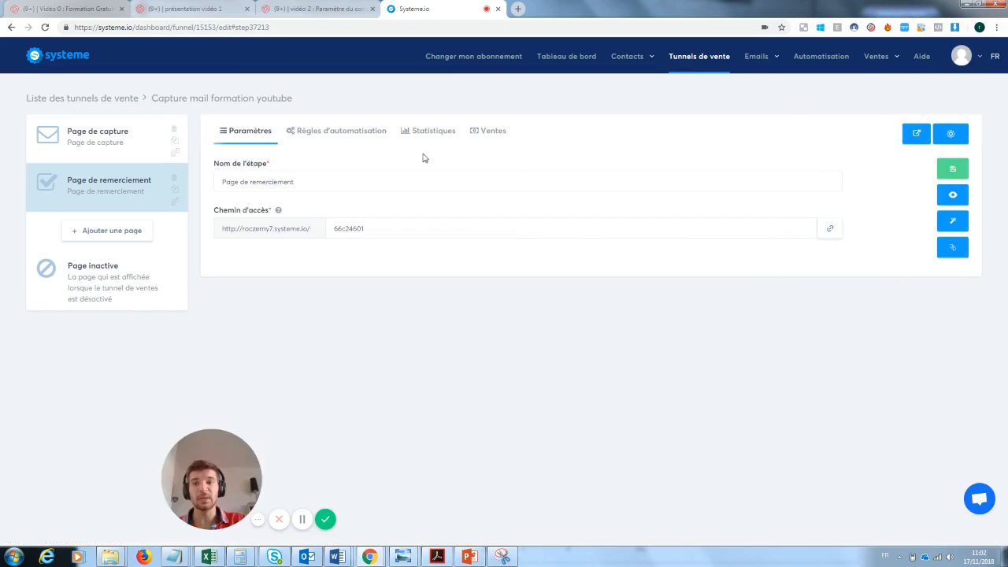
Step: Open the live capture page and submit the signup form with a test e-mail address
{"action": "left_click", "coordinate": [132, 139]}
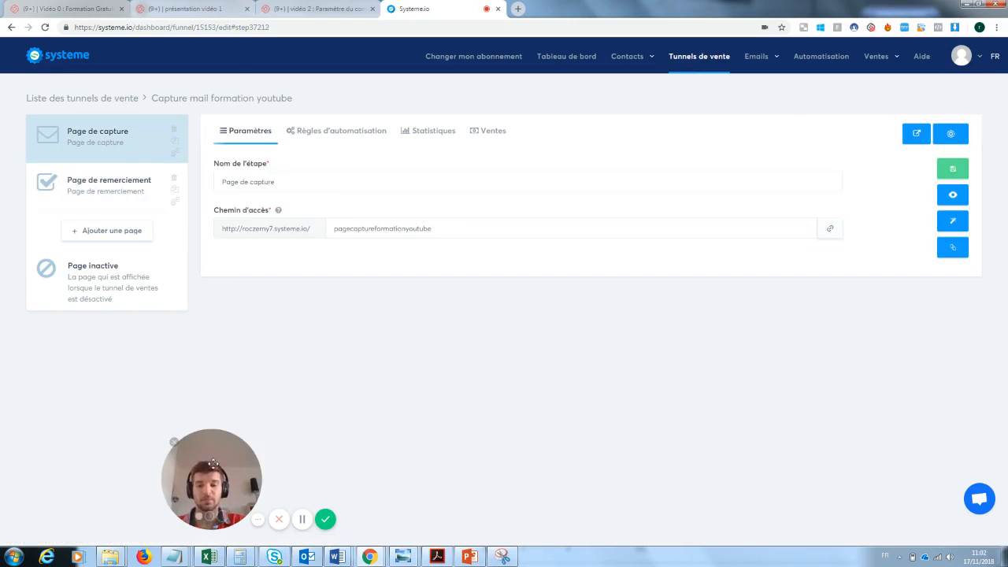
{"action": "left_click_drag", "start_coordinate": [171, 439], "coordinate": [38, 446]}
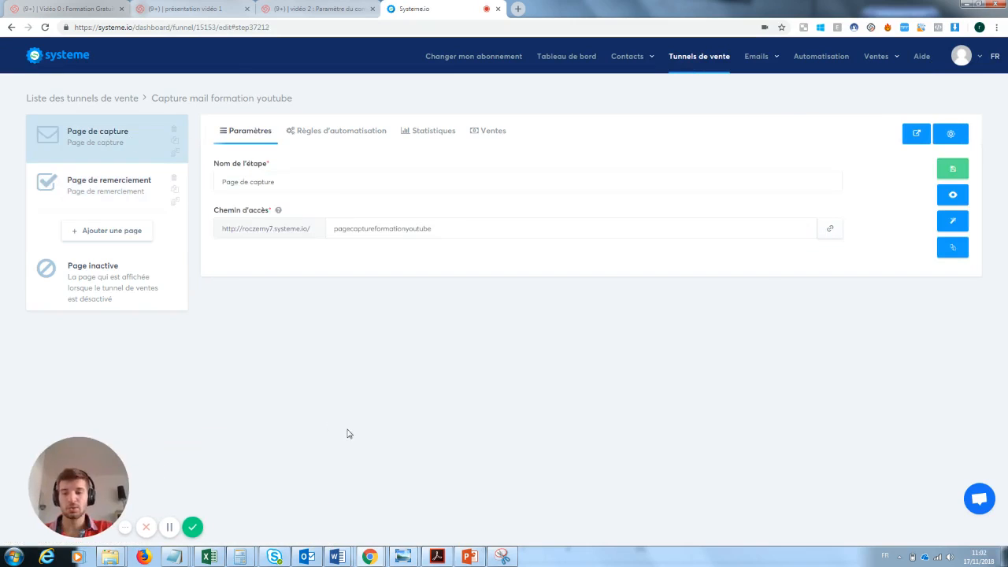
{"action": "left_click", "coordinate": [956, 196]}
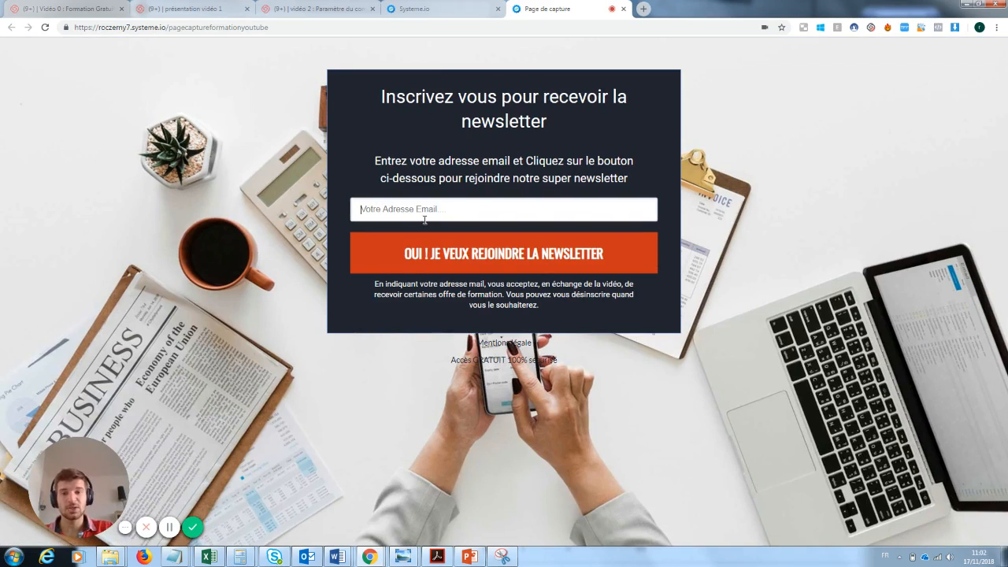
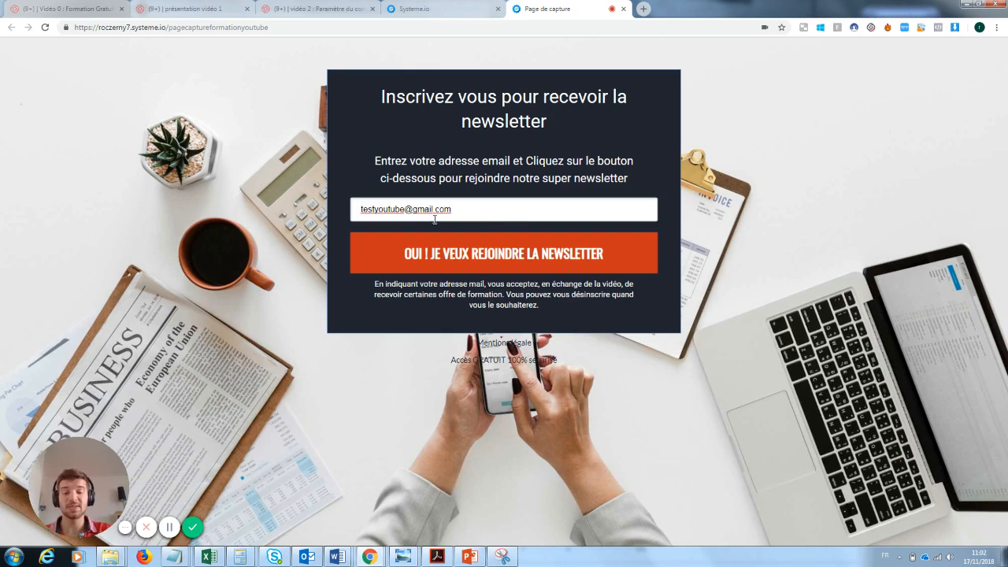
{"action": "left_click", "coordinate": [510, 255]}
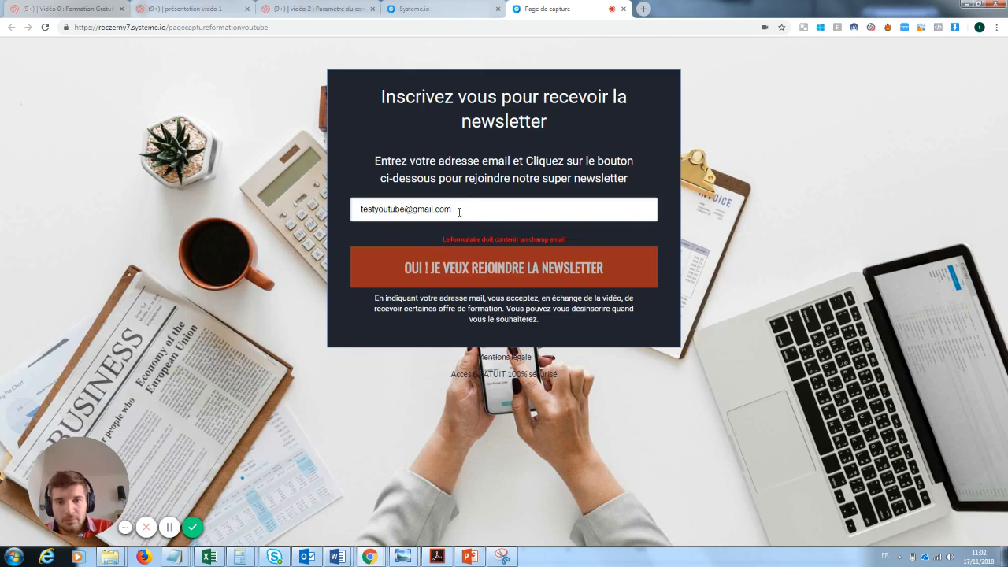
Step: Shorten the test e-mail address and submit the form again
{"action": "left_click_drag", "start_coordinate": [404, 208], "coordinate": [372, 209]}
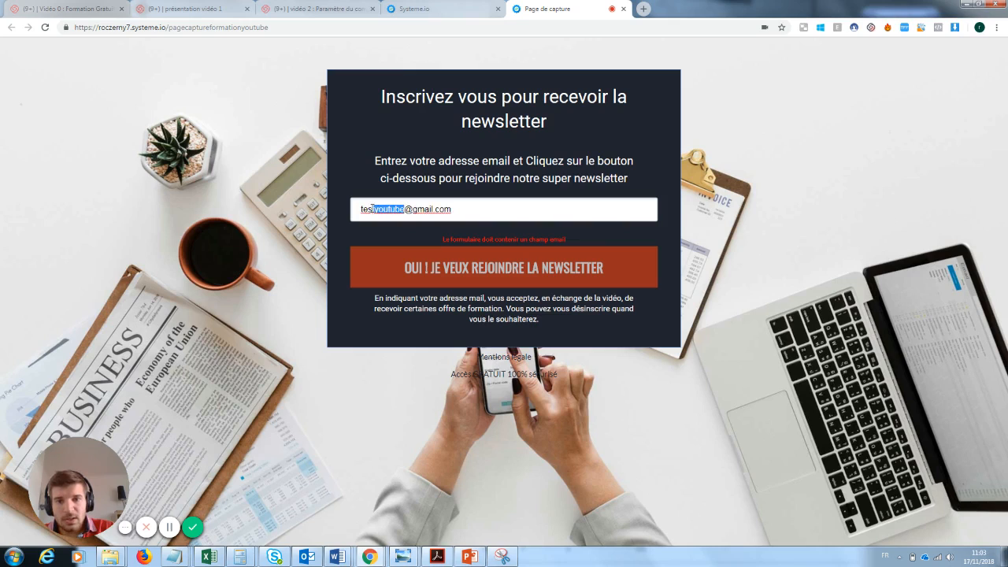
{"action": "key", "text": "BackSpace"}
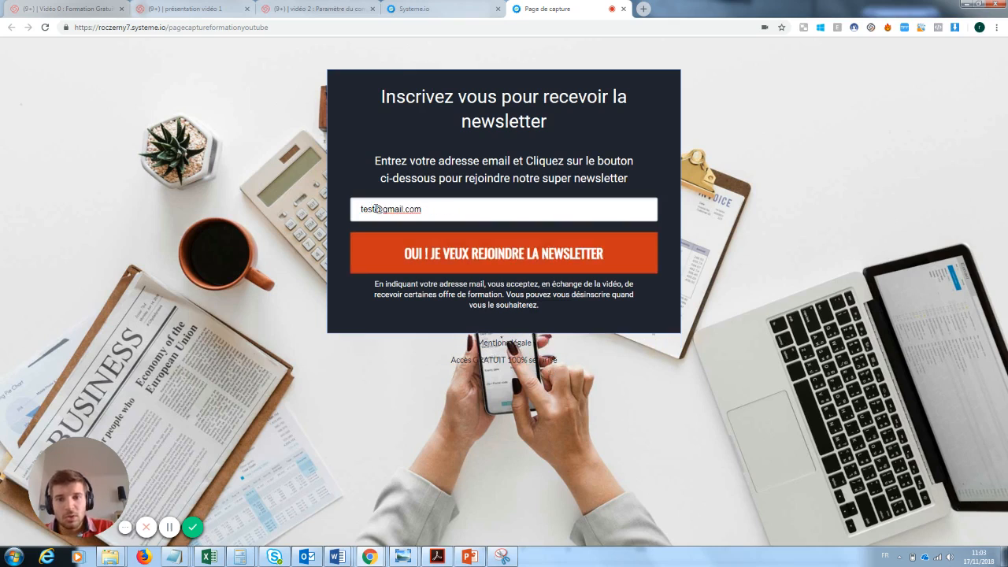
{"action": "left_click", "coordinate": [483, 257]}
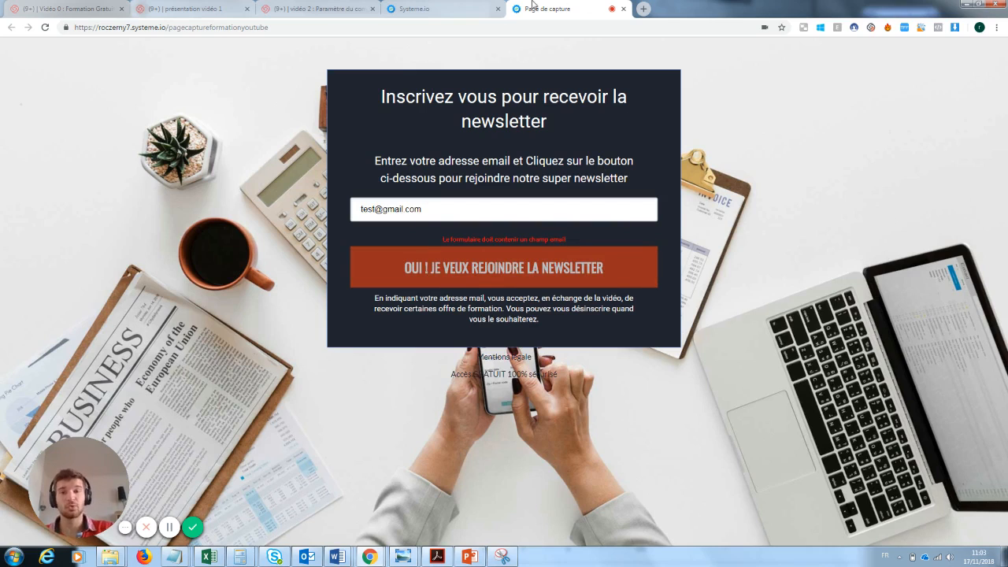
Step: Open the capture page in the editor and set the form field's data type to Email
{"action": "left_click", "coordinate": [475, 5]}
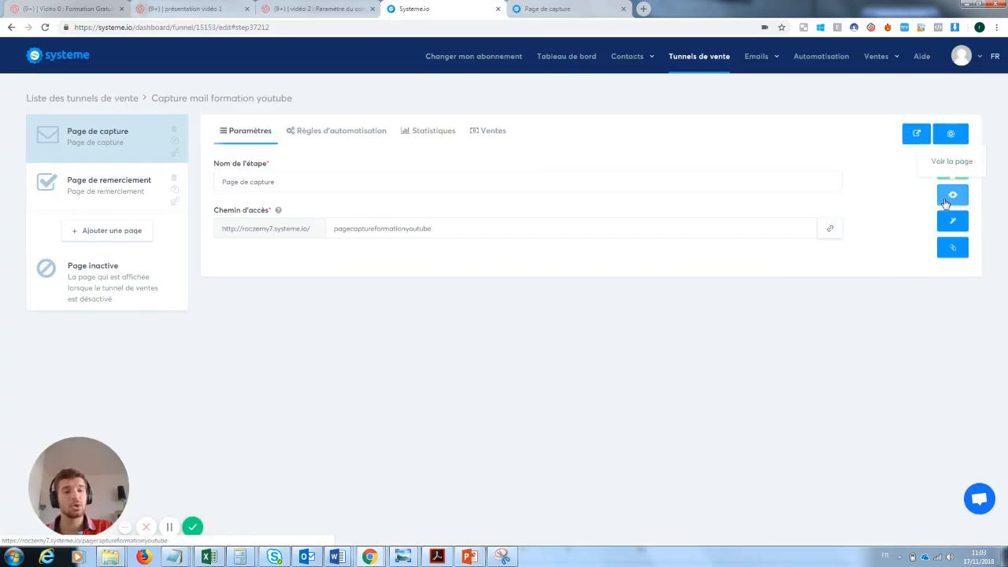
{"action": "left_click", "coordinate": [954, 226]}
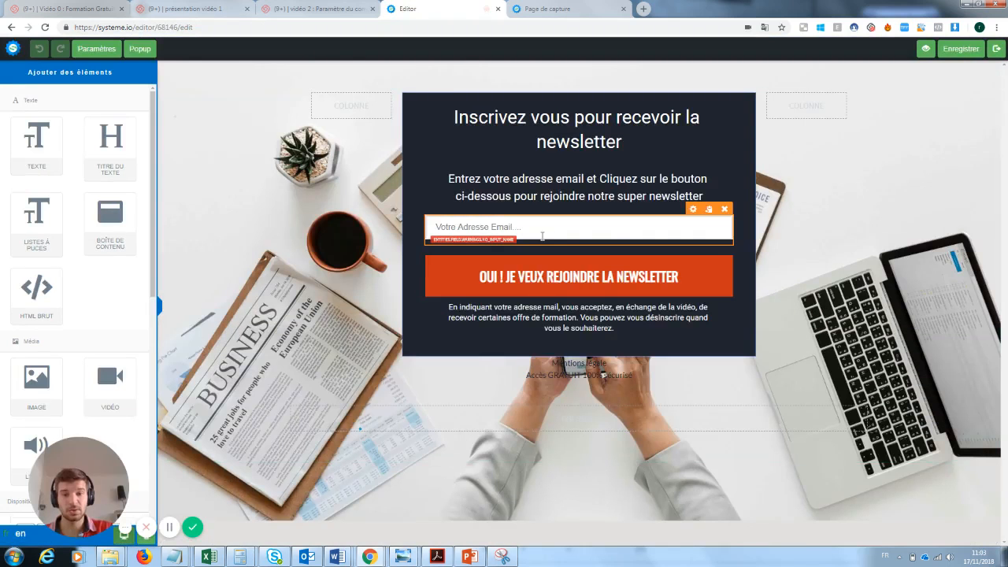
{"action": "left_click", "coordinate": [542, 236]}
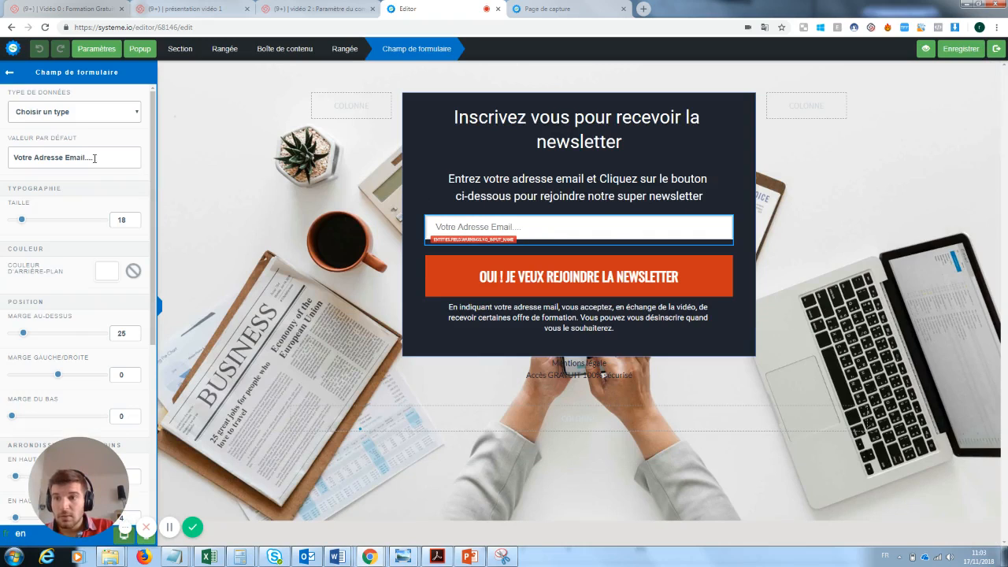
{"action": "left_click", "coordinate": [98, 113]}
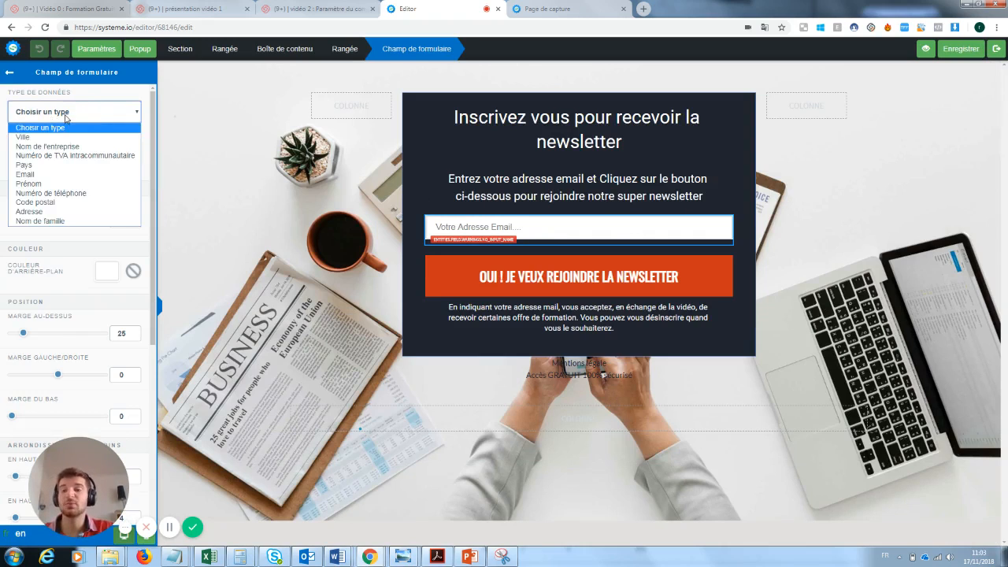
{"action": "left_click", "coordinate": [28, 174]}
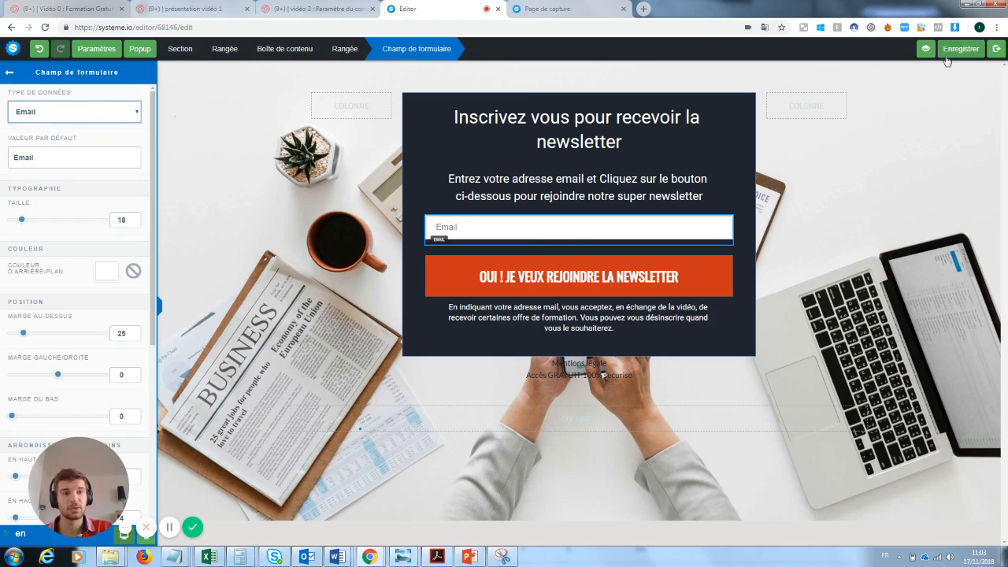
Step: Set the e-mail field's default value to "Rentre ton email ici"
{"action": "left_click_drag", "start_coordinate": [35, 154], "coordinate": [3, 160]}
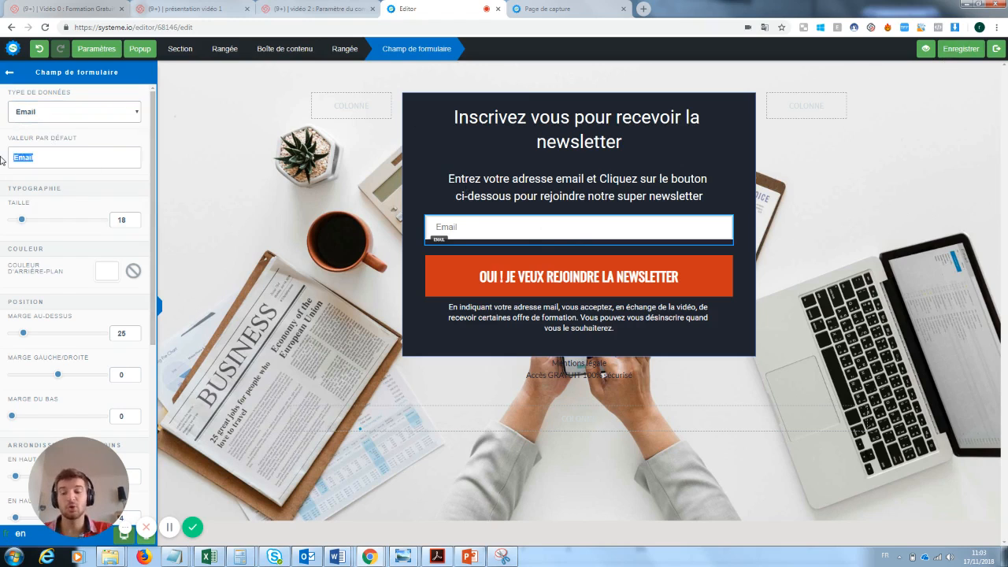
{"action": "key", "text": "BackSpace"}
{"action": "type", "text": "Rentre"}
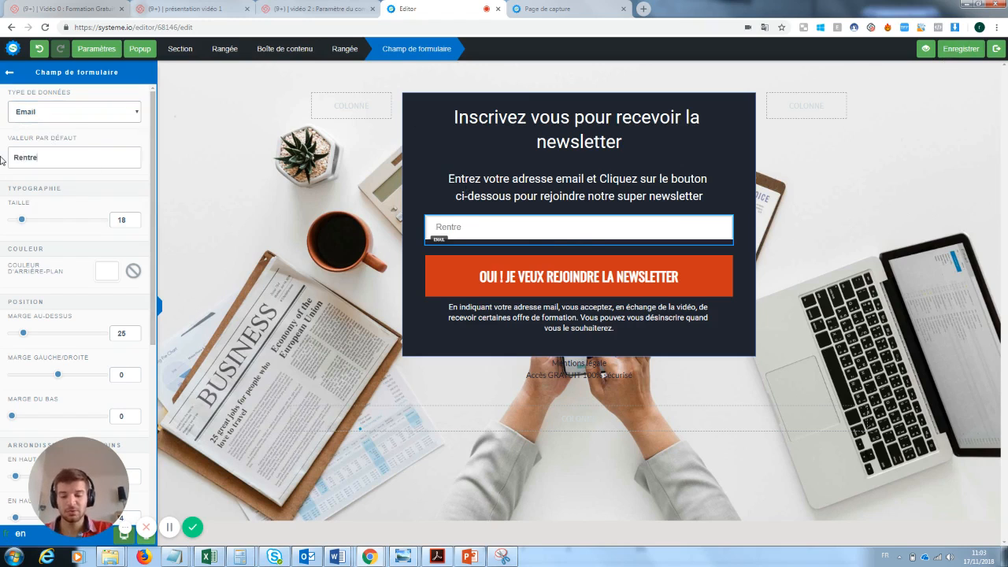
{"action": "type", "text": " ton email ici"}
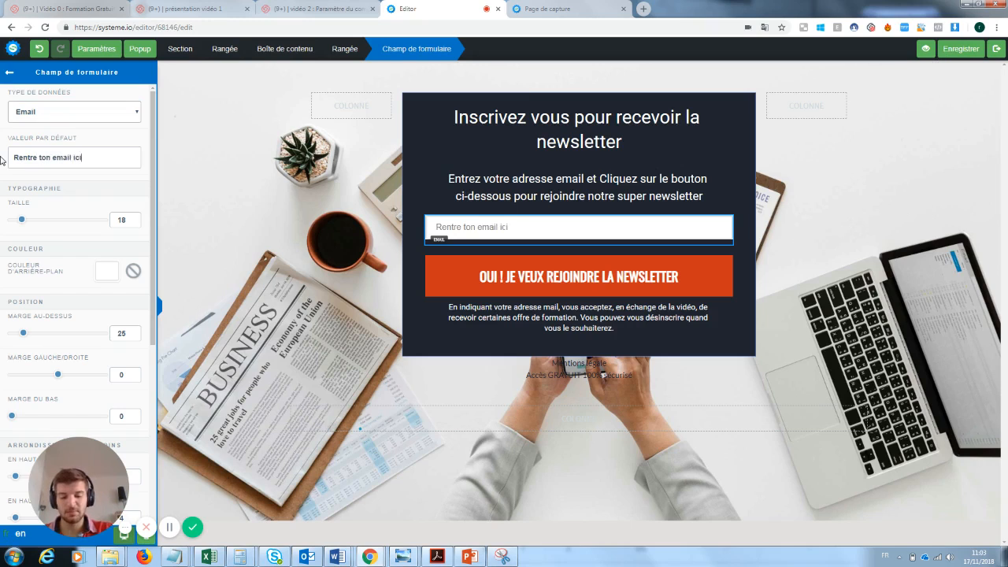
{"action": "type", "text": " :)"}
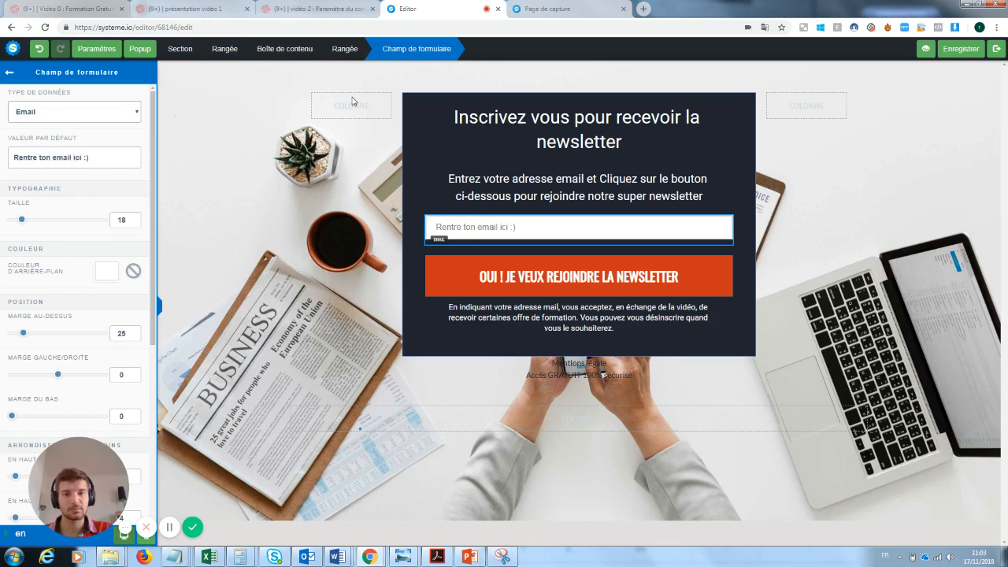
Step: Finish the e-mail field's default value as "Rentre ton email ici :)", save the page and leave the editor
{"action": "left_click", "coordinate": [955, 52]}
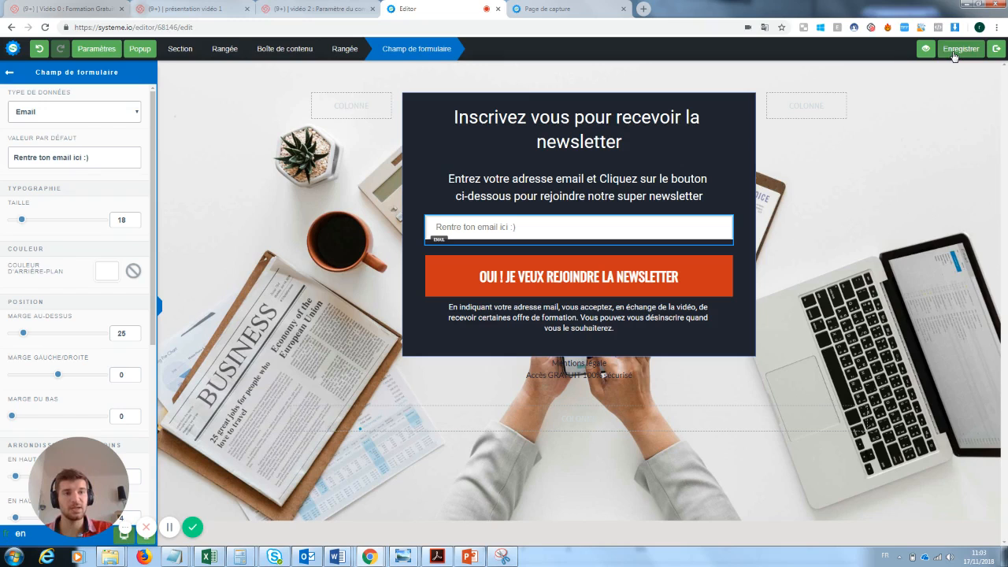
{"action": "left_click", "coordinate": [997, 51]}
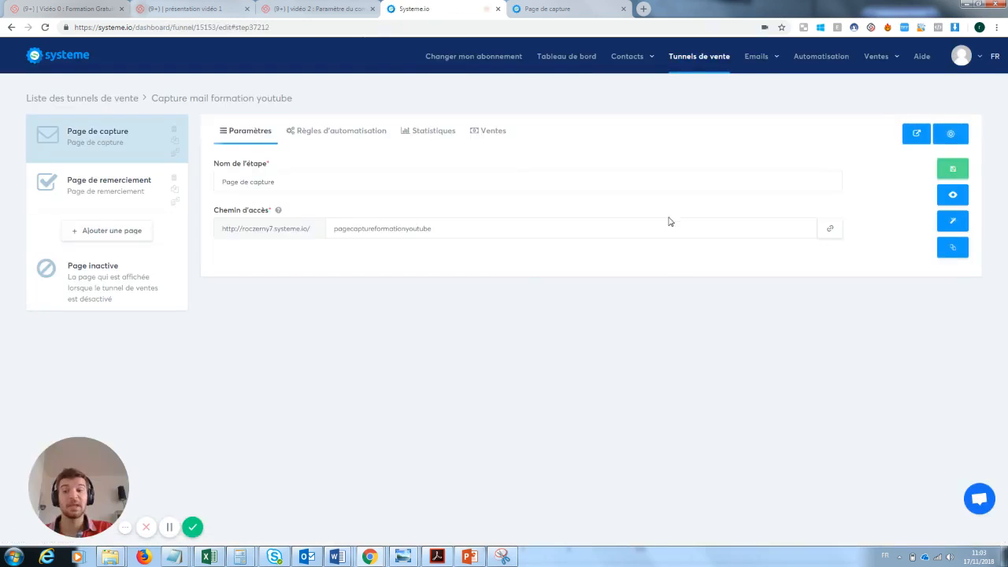
Step: Open the live capture page and submit the signup form with a test e-mail address
{"action": "left_click", "coordinate": [953, 196]}
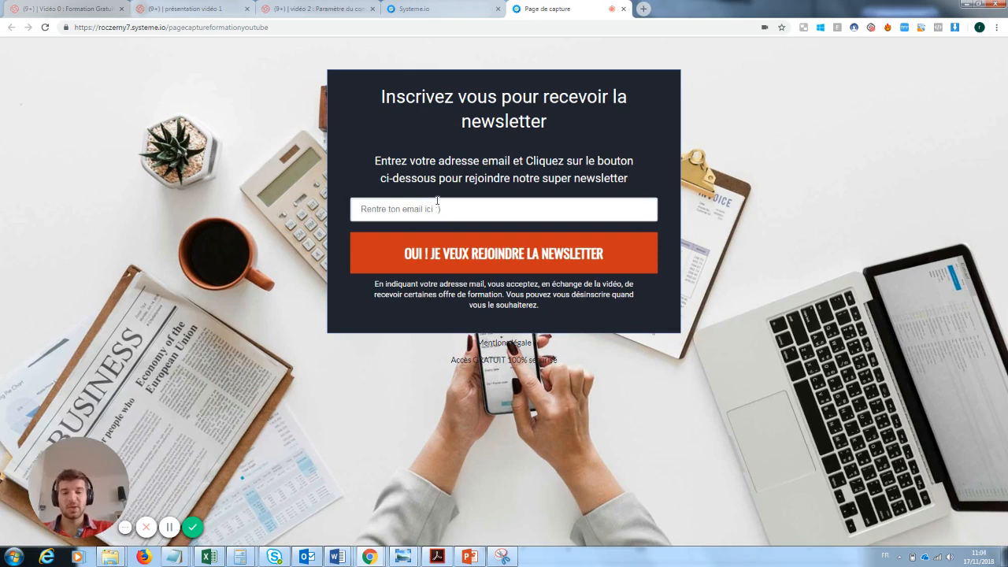
{"action": "left_click", "coordinate": [437, 200]}
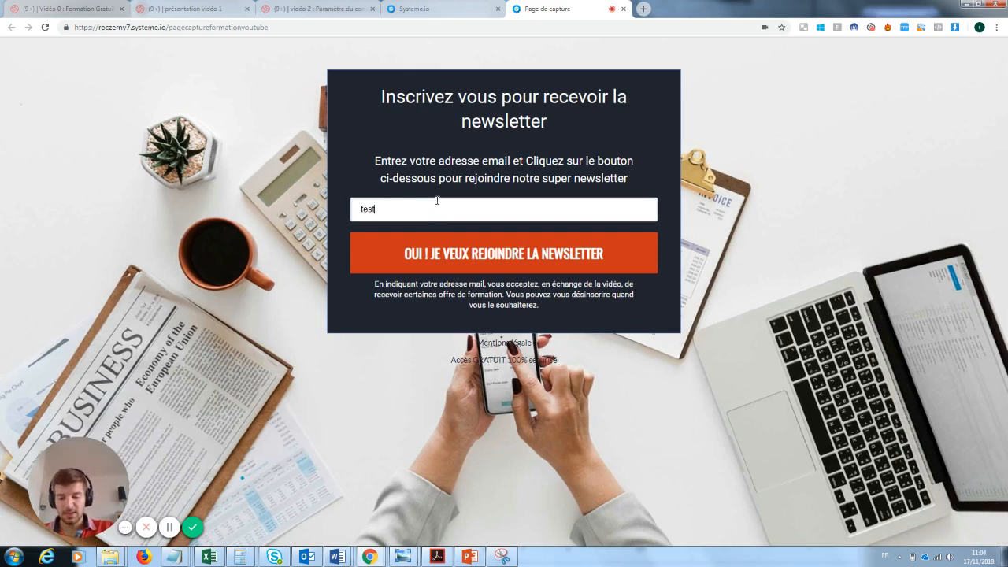
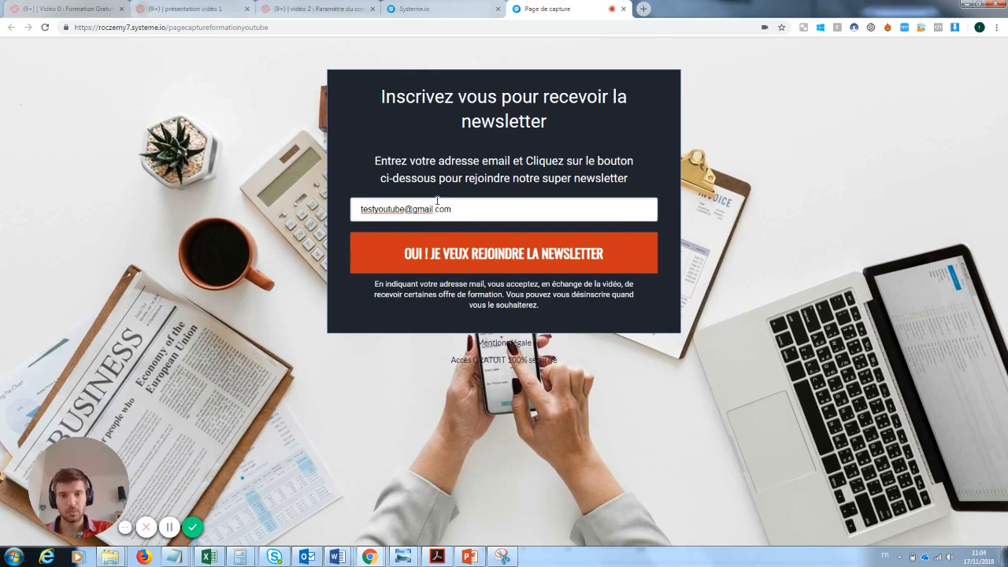
{"action": "left_click", "coordinate": [497, 254]}
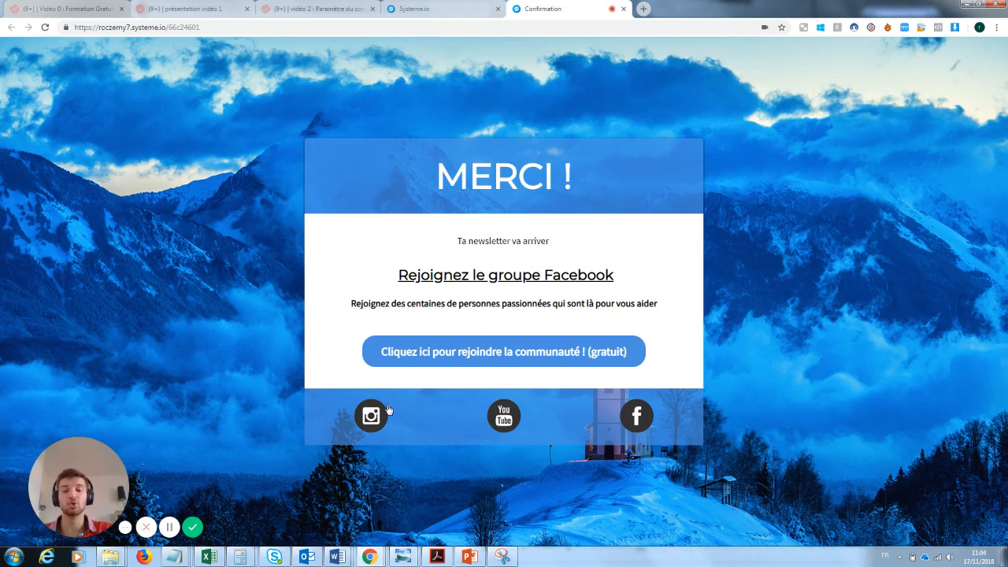
Step: Close the thank-you page and open the contacts list to check the new subscriber
{"action": "left_click", "coordinate": [623, 9]}
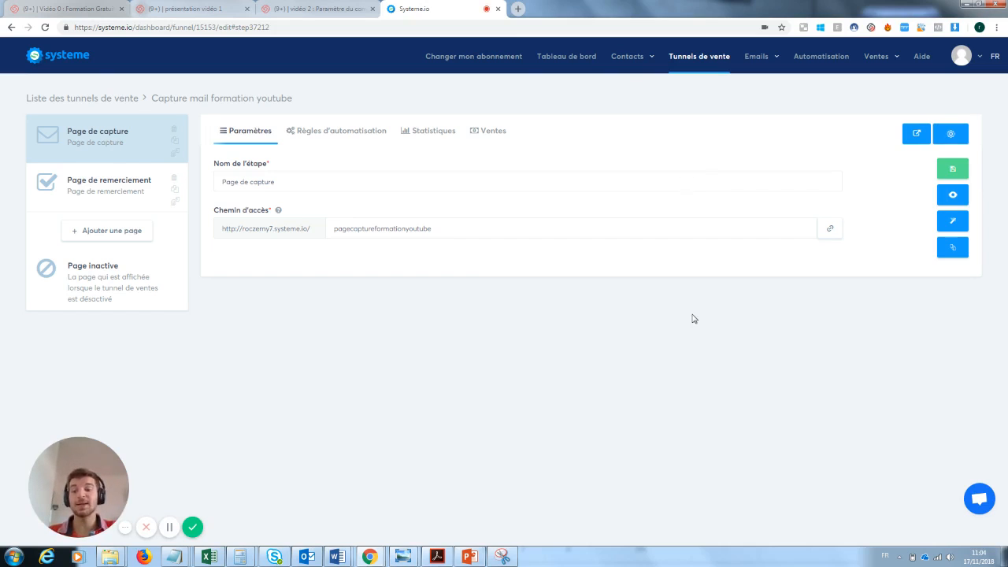
{"action": "mouse_move", "coordinate": [626, 63]}
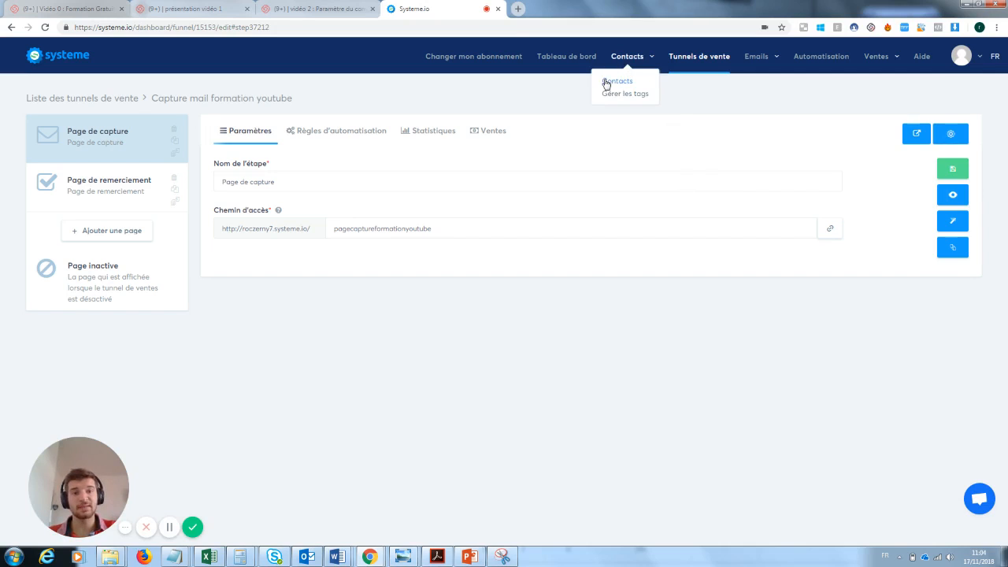
{"action": "left_click", "coordinate": [611, 82]}
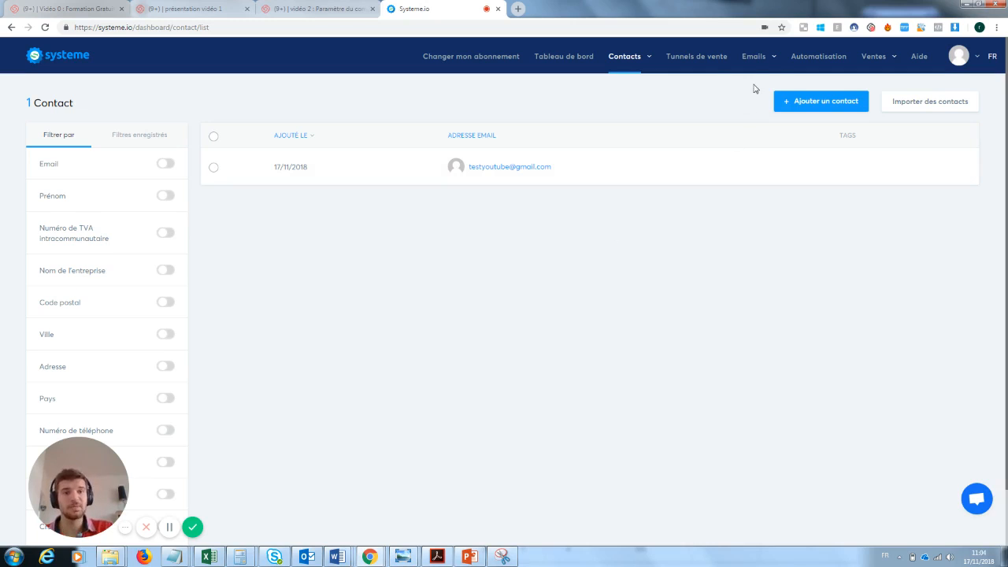
{"action": "mouse_move", "coordinate": [756, 57]}
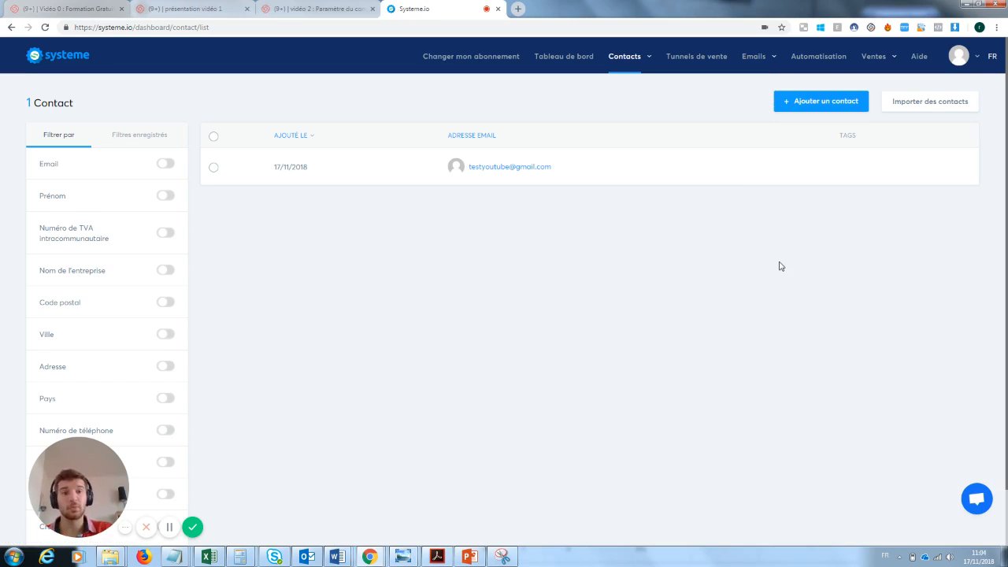
Step: Return to the funnel and open the capture page's automation rules to examine the form-subscribed trigger
{"action": "left_click", "coordinate": [704, 61]}
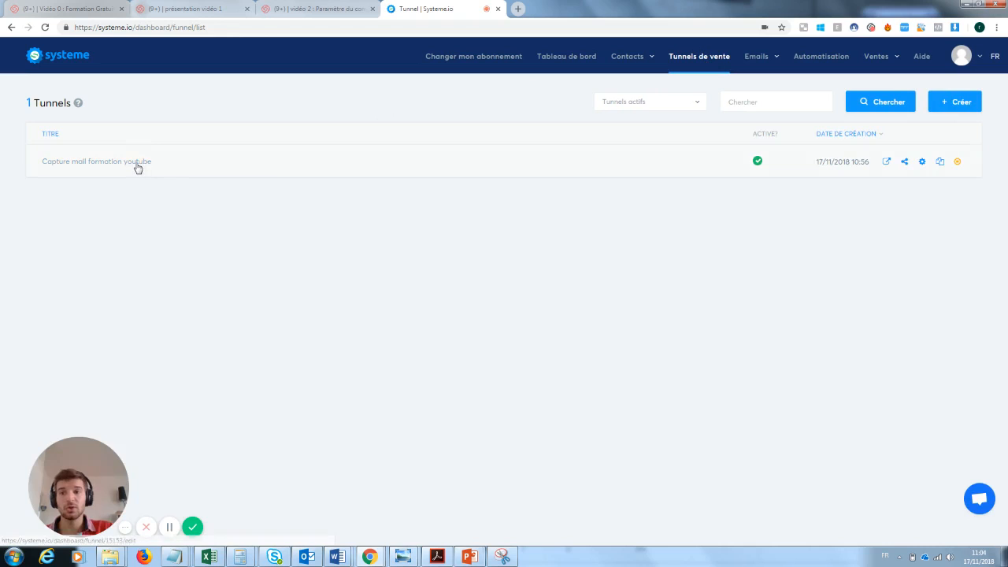
{"action": "left_click", "coordinate": [138, 163]}
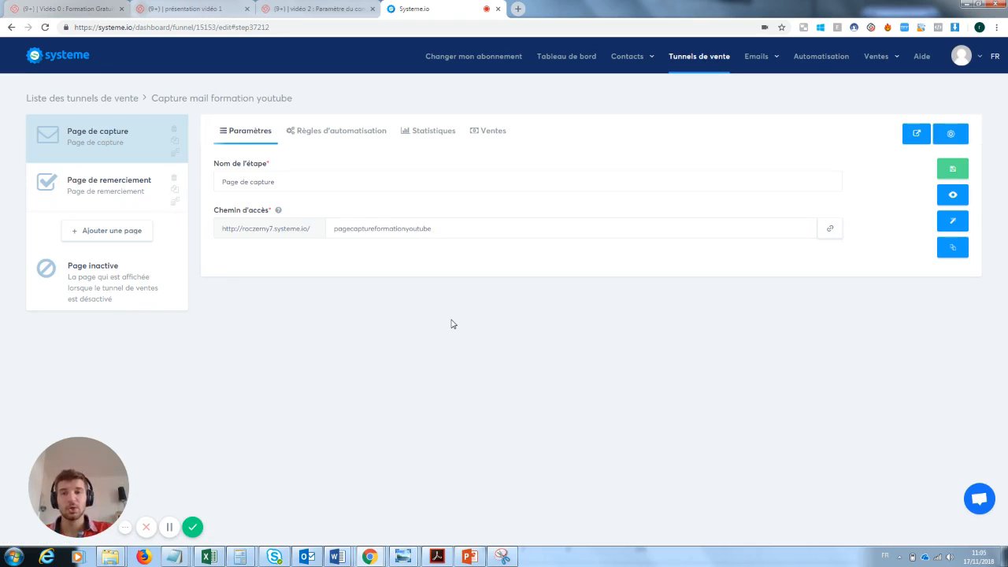
{"action": "left_click", "coordinate": [332, 135]}
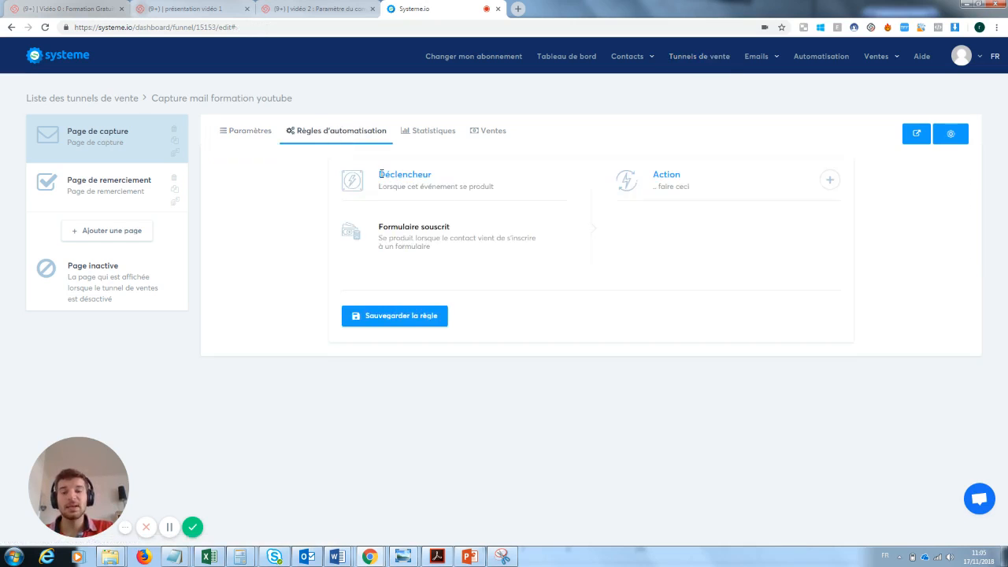
{"action": "left_click_drag", "start_coordinate": [381, 174], "coordinate": [502, 199]}
{"action": "left_click", "coordinate": [445, 179]}
{"action": "left_click", "coordinate": [428, 238]}
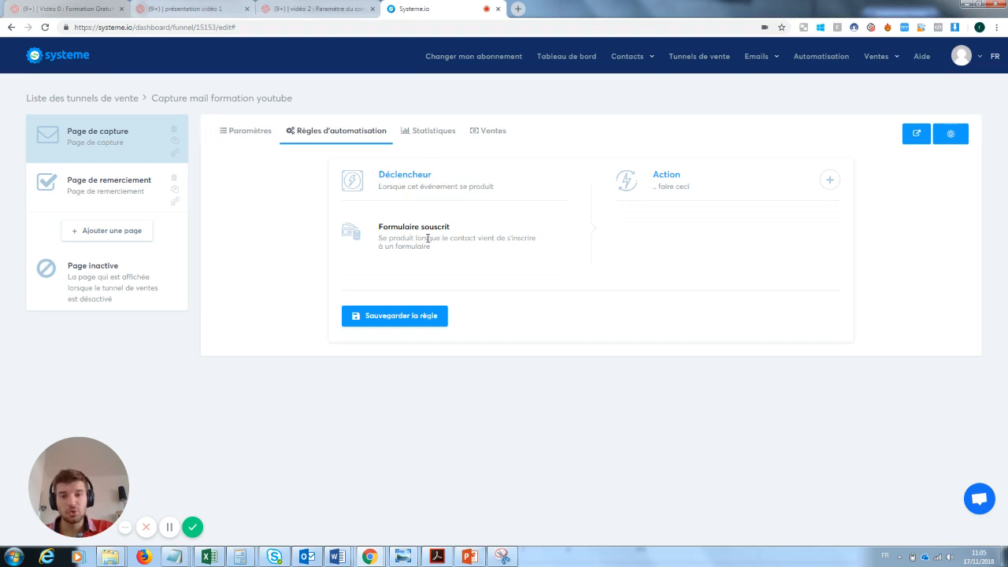
{"action": "left_click_drag", "start_coordinate": [460, 227], "coordinate": [389, 228]}
{"action": "left_click", "coordinate": [381, 236]}
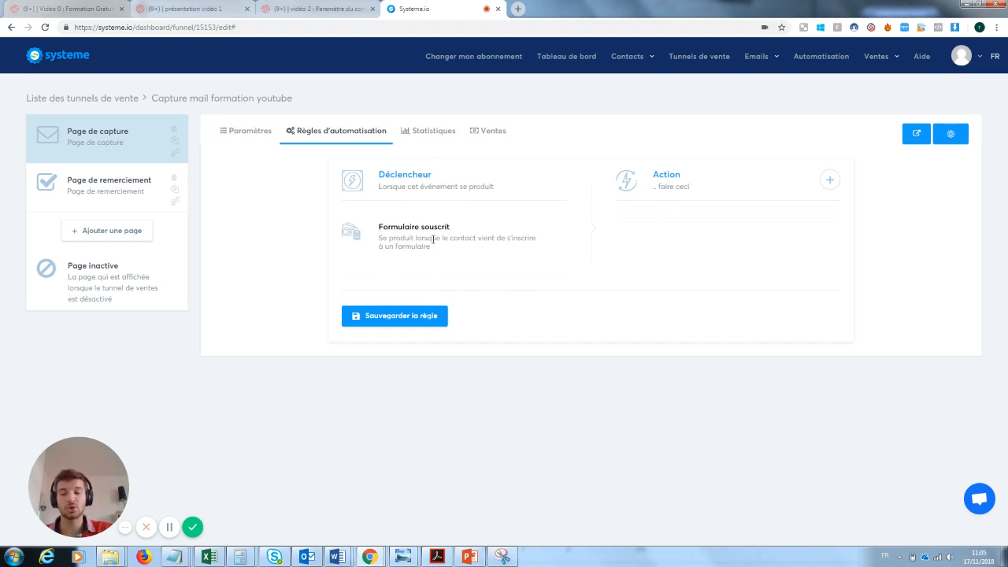
{"action": "left_click", "coordinate": [830, 180]}
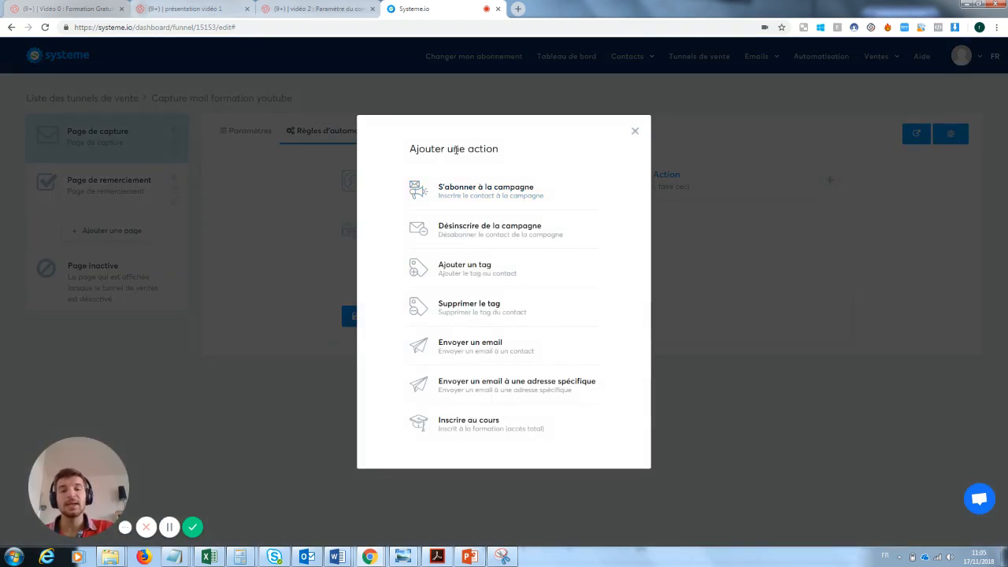
{"action": "left_click", "coordinate": [476, 348]}
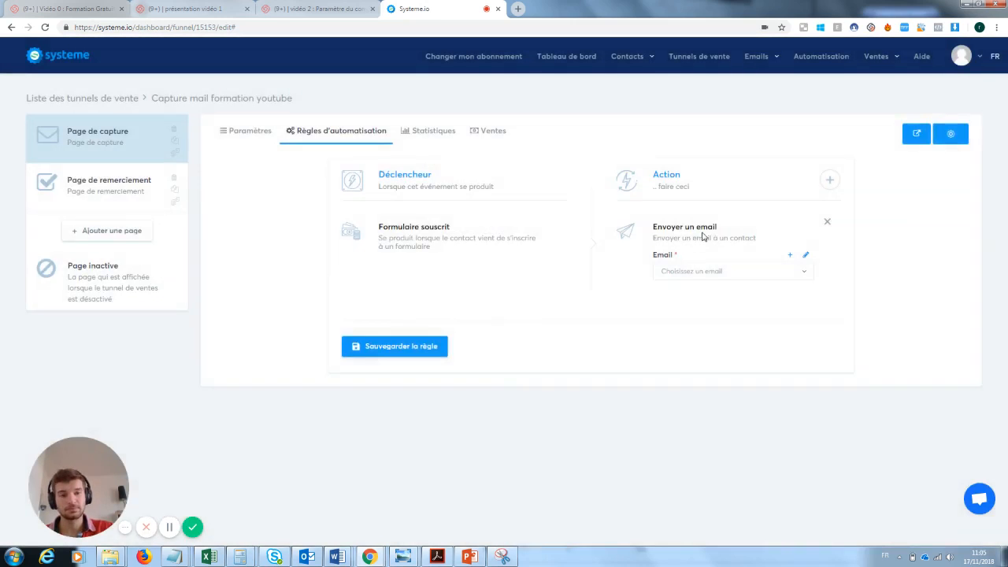
{"action": "left_click", "coordinate": [806, 259]}
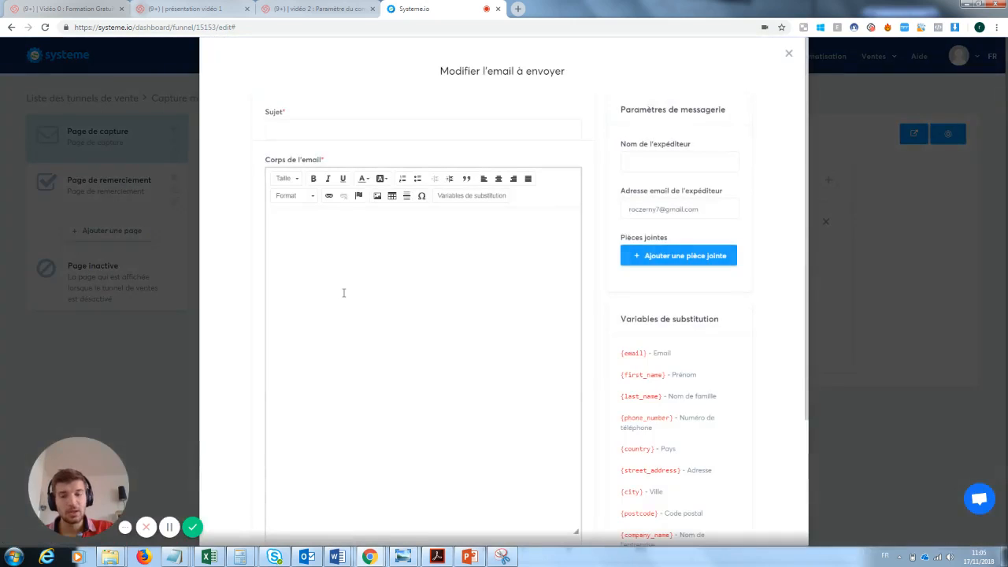
{"action": "left_click", "coordinate": [344, 274]}
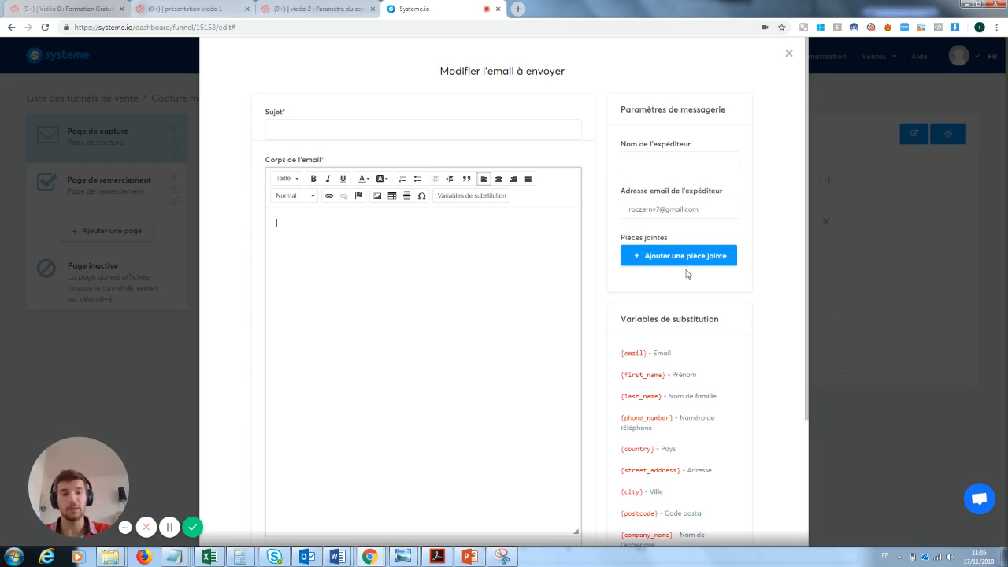
{"action": "left_click", "coordinate": [788, 53]}
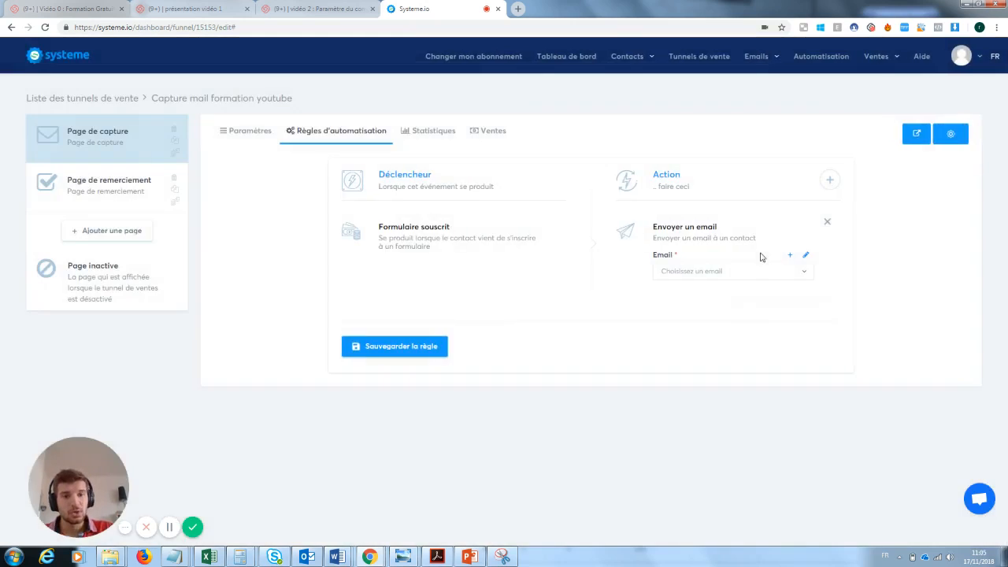
{"action": "left_click", "coordinate": [827, 223]}
Step: Add an "Ajouter un tag" action to the automation rule and open its tag list
{"action": "left_click", "coordinate": [829, 181]}
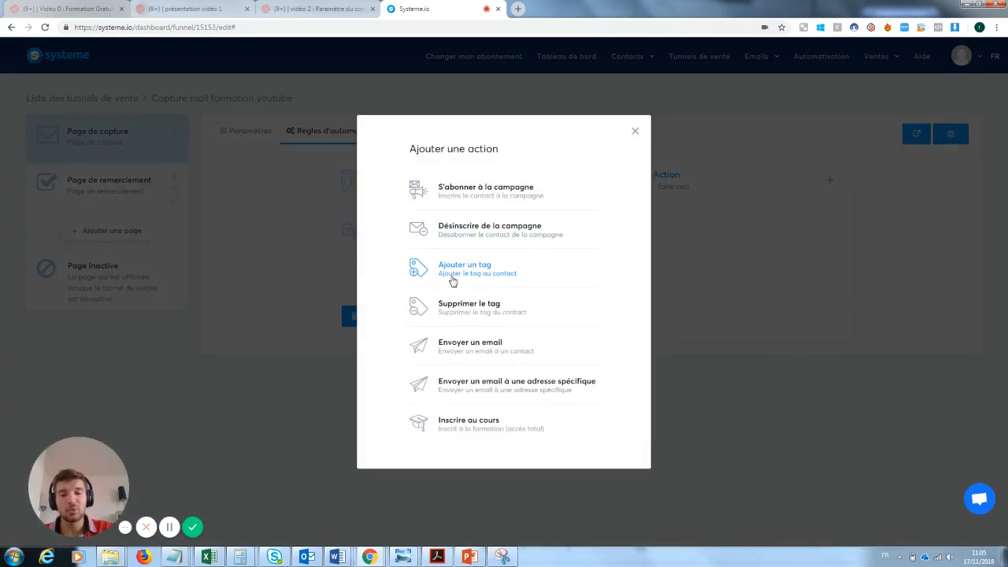
{"action": "left_click", "coordinate": [476, 277]}
{"action": "left_click", "coordinate": [691, 272]}
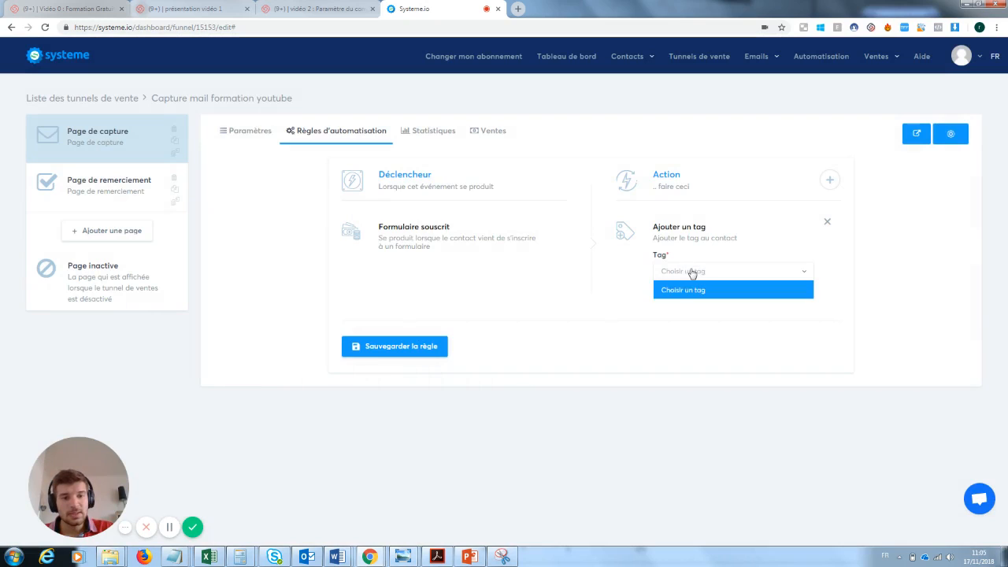
{"action": "left_click", "coordinate": [693, 276]}
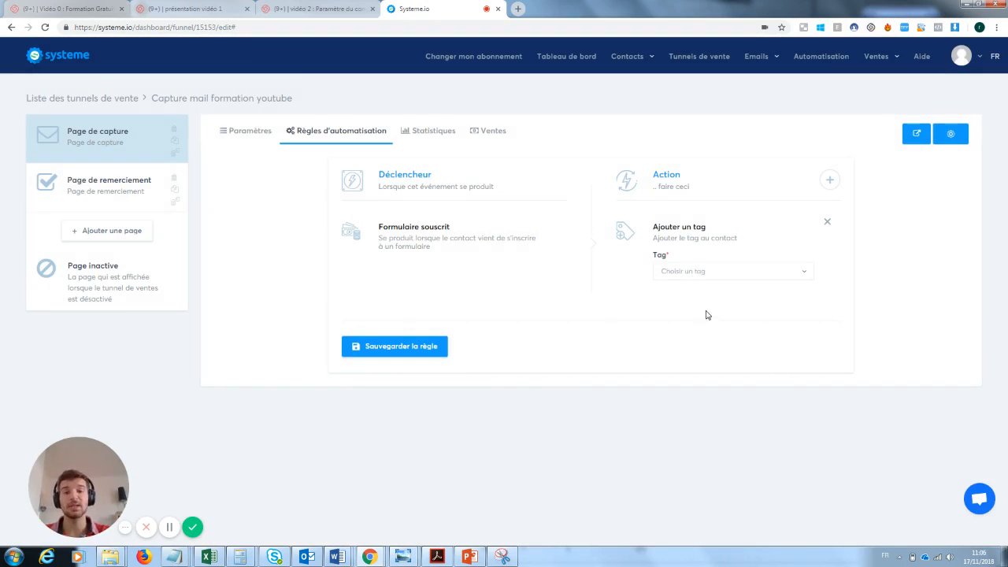
Step: Create a new tag named "Prospect inscrit à la newsletetr test" with description "ok" in tag management
{"action": "mouse_move", "coordinate": [641, 63]}
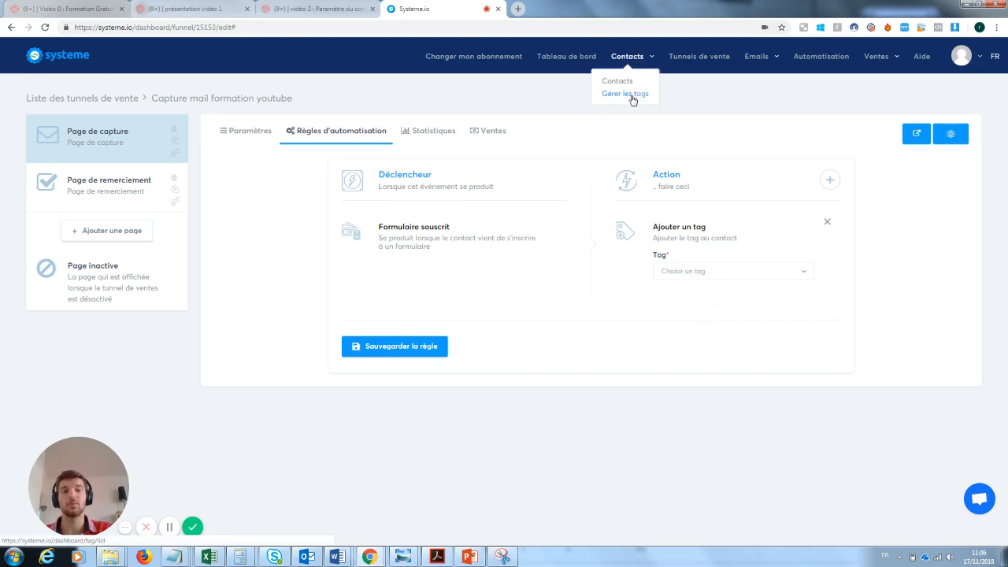
{"action": "left_click", "coordinate": [631, 96]}
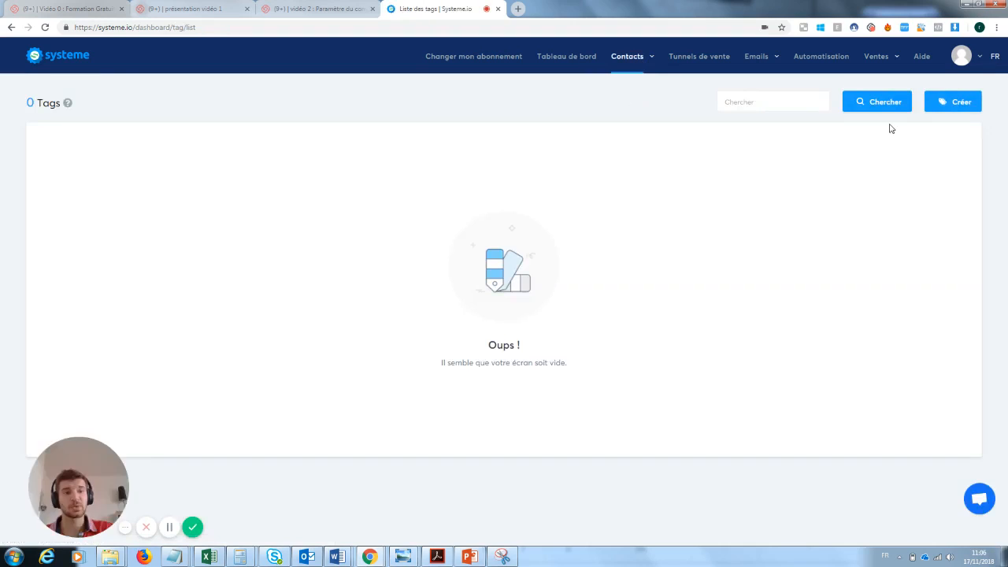
{"action": "left_click", "coordinate": [958, 100]}
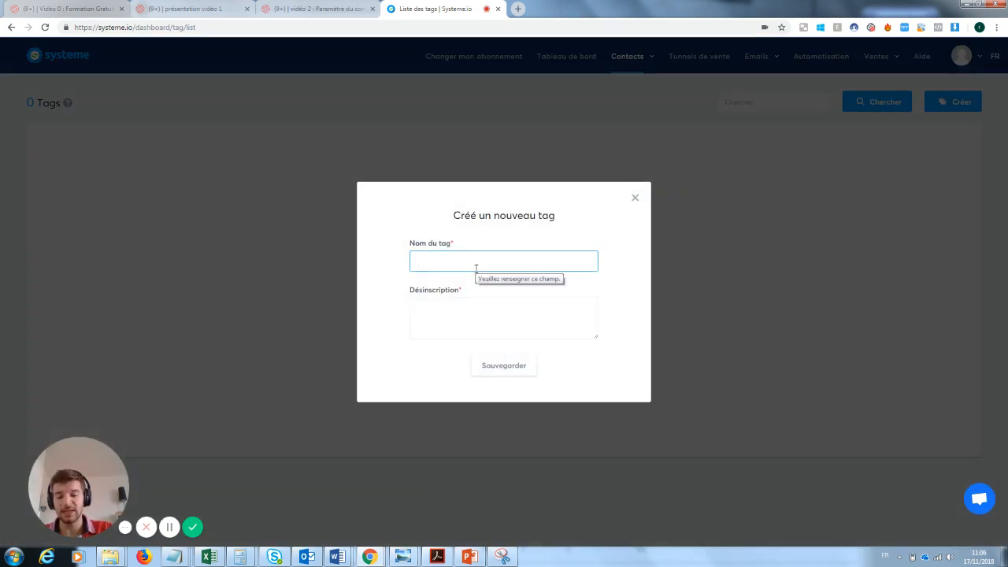
{"action": "type", "text": "Prospe"}
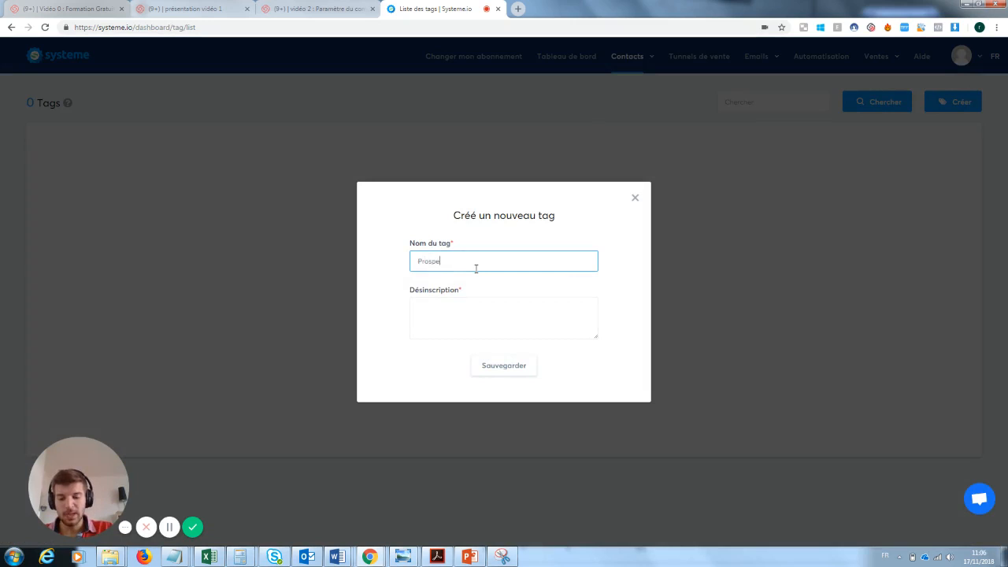
{"action": "type", "text": "ct inscrit à la new"}
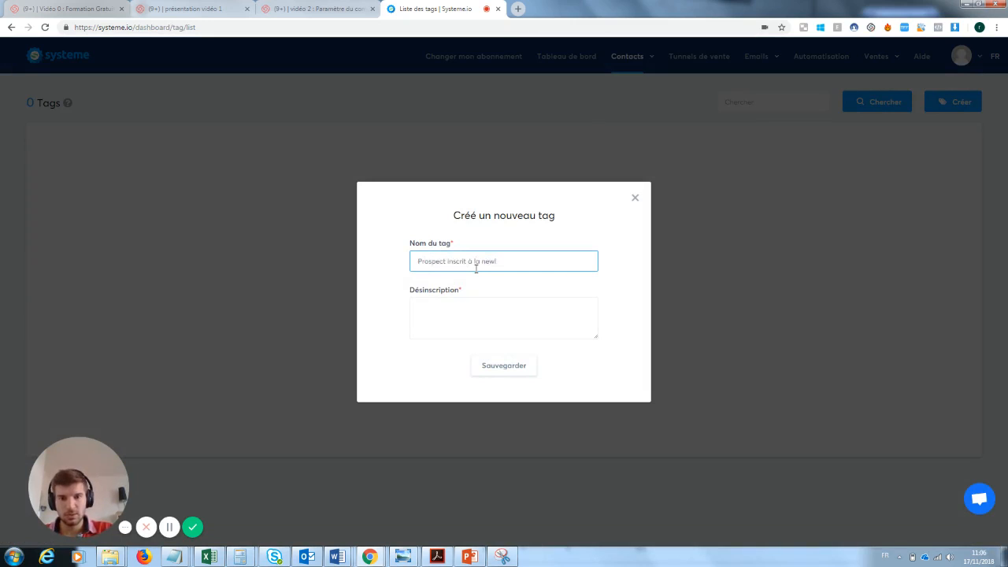
{"action": "type", "text": "sletetr test"}
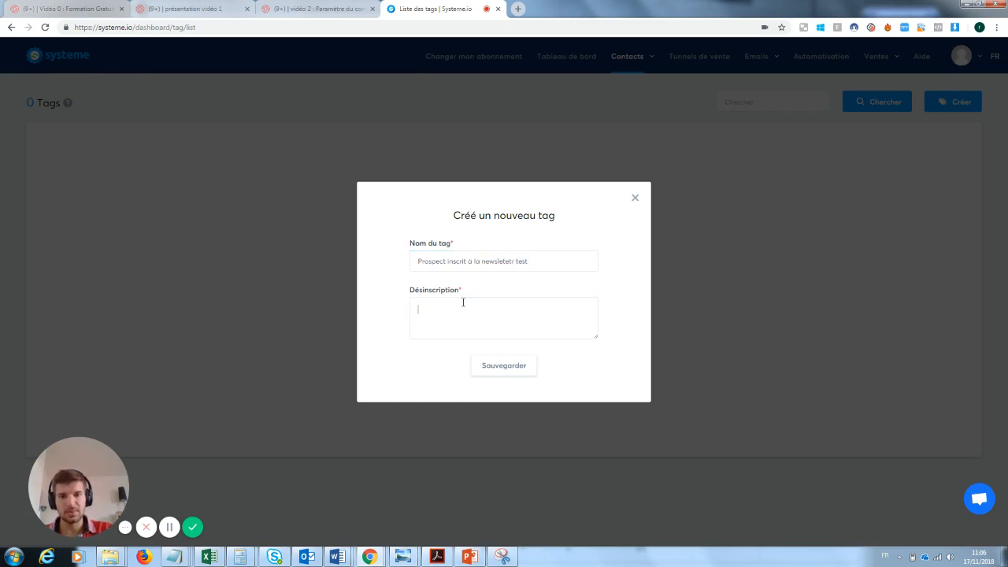
{"action": "left_click", "coordinate": [463, 302]}
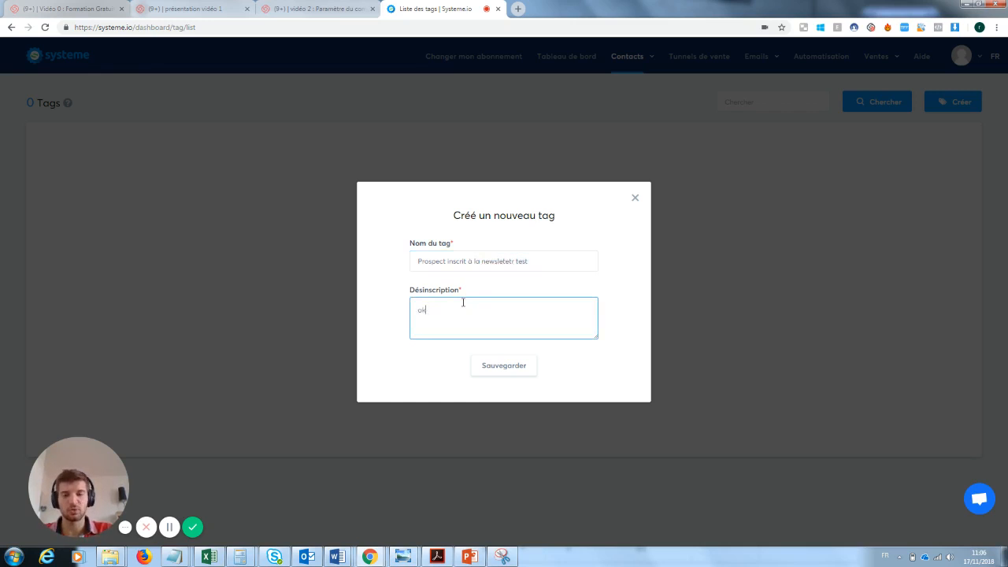
{"action": "left_click", "coordinate": [521, 374]}
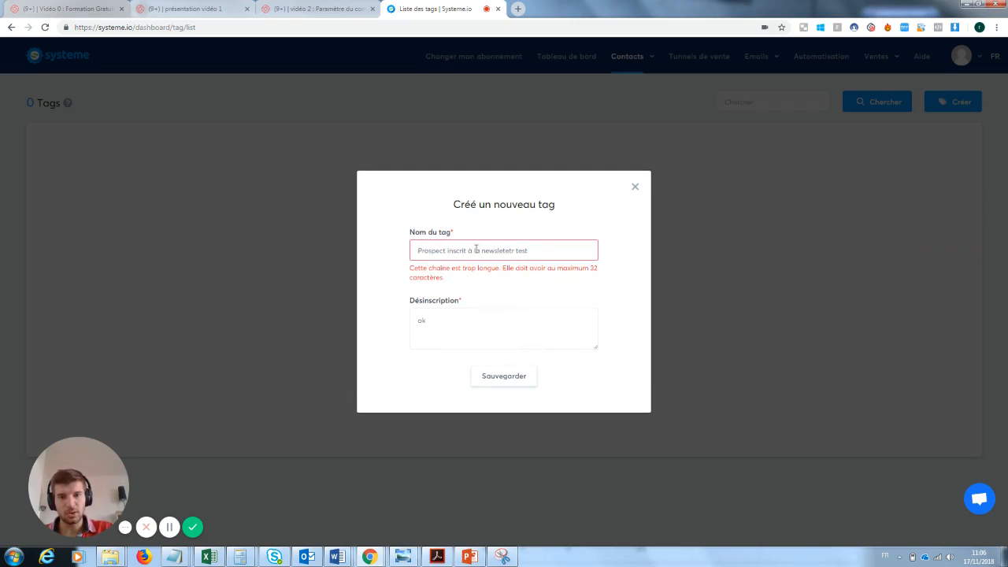
Step: Shorten the tag name to "inscrit à la newsletetr test" and save the tag
{"action": "double_click", "coordinate": [445, 250]}
{"action": "key", "text": "BackSpace"}
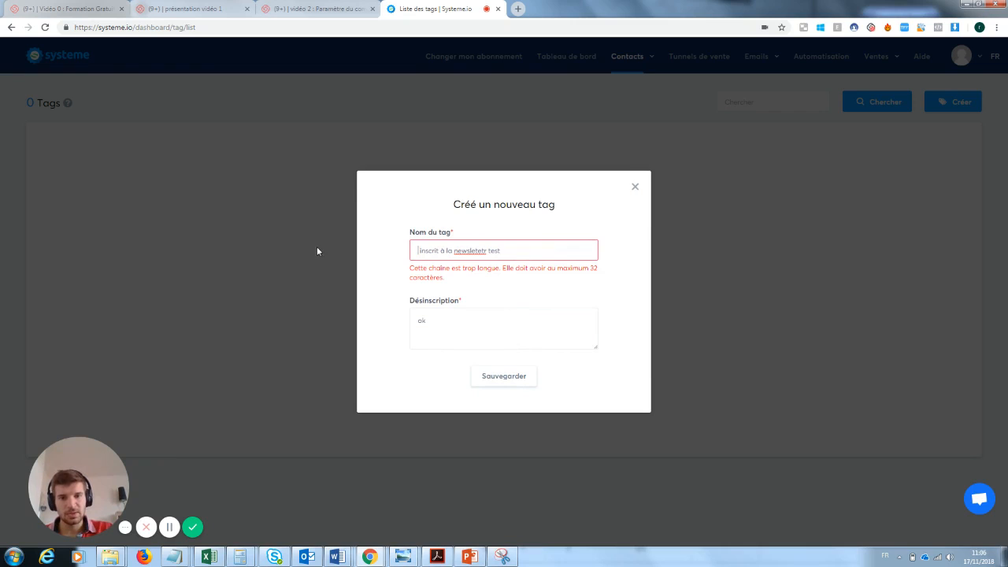
{"action": "left_click_drag", "start_coordinate": [486, 250], "coordinate": [473, 251]}
{"action": "key", "text": "Return"}
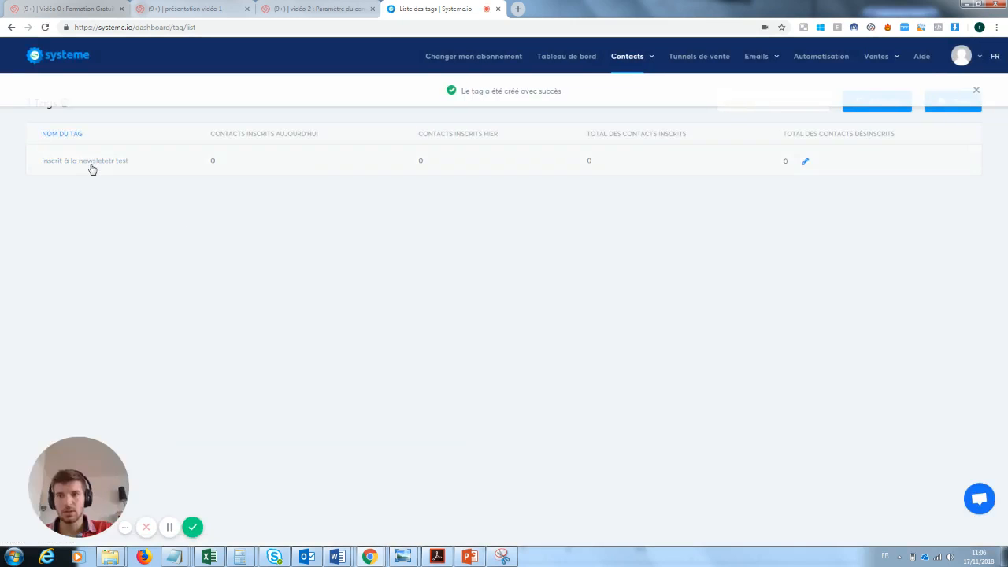
Step: Return to the capture funnel's automation rule and add an "Ajouter un tag" action using the tag "inscrit à la newsletetr test"
{"action": "mouse_move", "coordinate": [771, 65]}
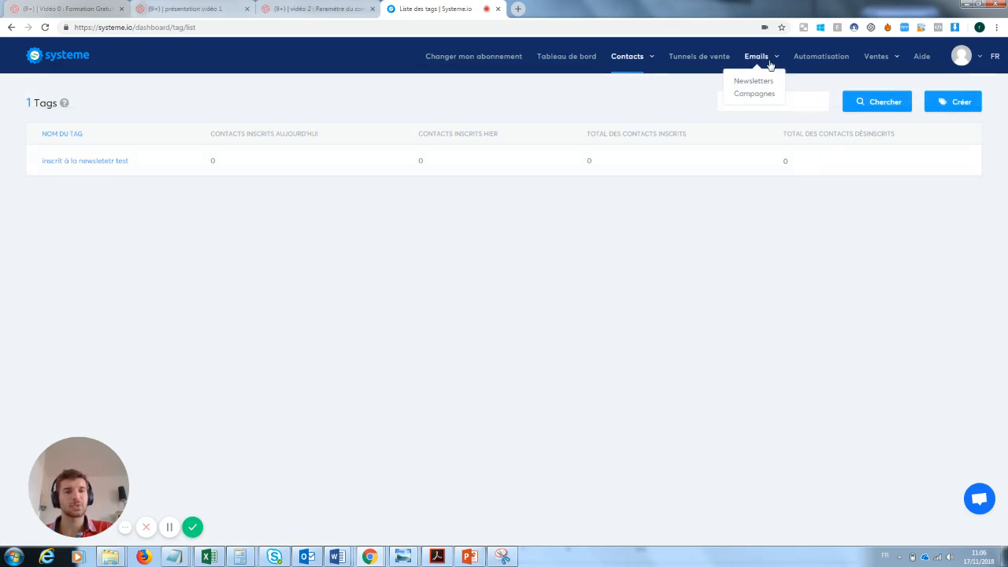
{"action": "left_click", "coordinate": [715, 57]}
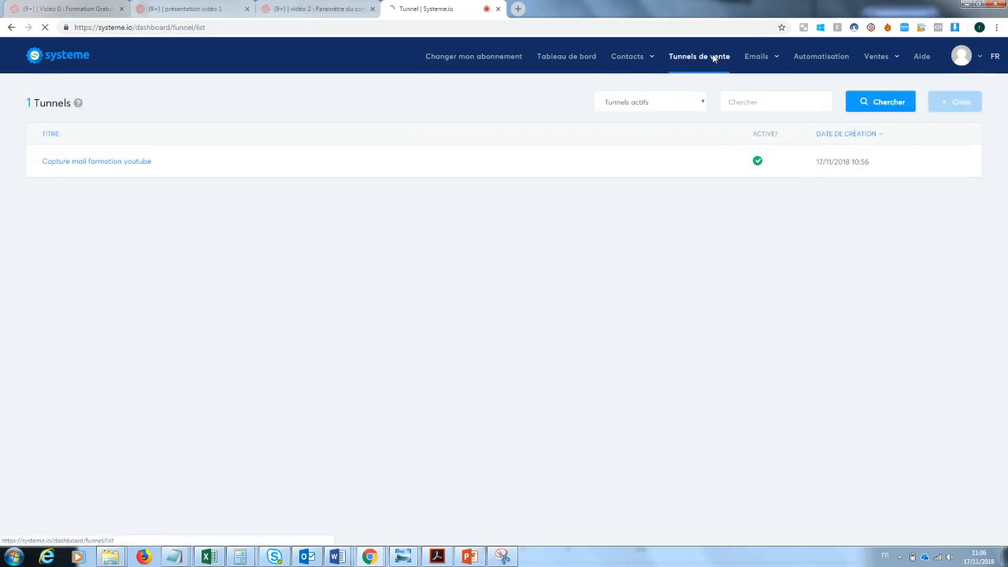
{"action": "left_click", "coordinate": [145, 161]}
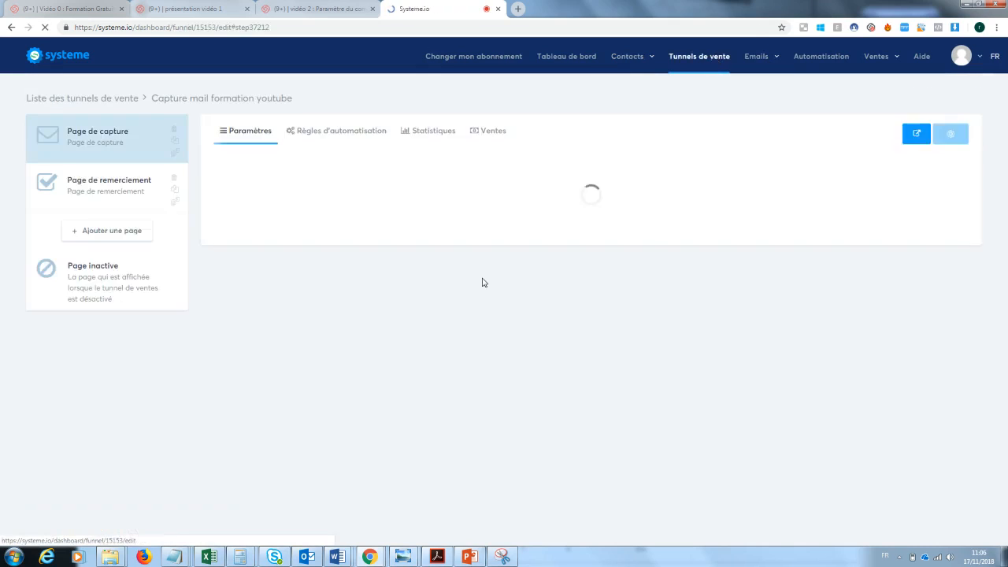
{"action": "left_click", "coordinate": [329, 134]}
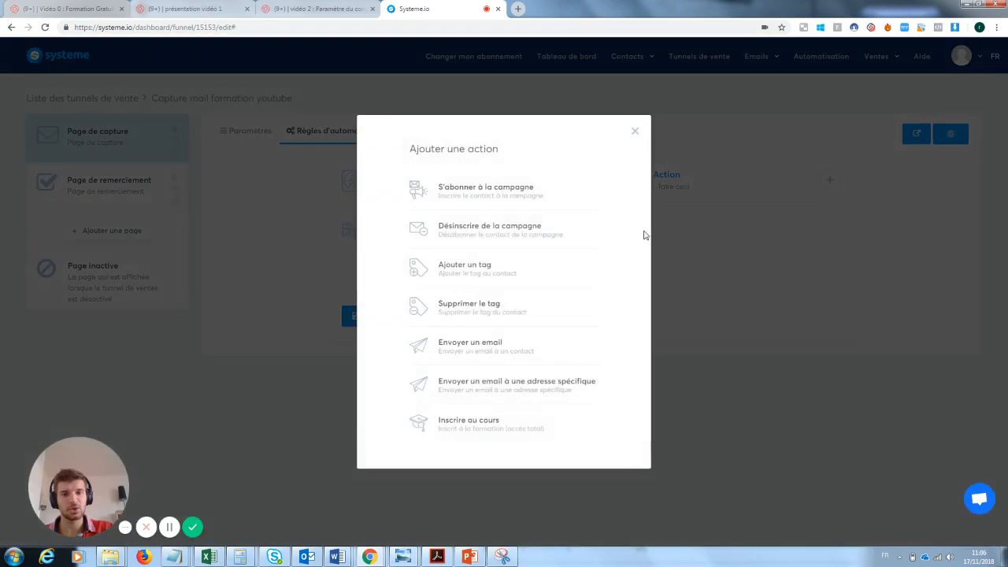
{"action": "left_click", "coordinate": [496, 275]}
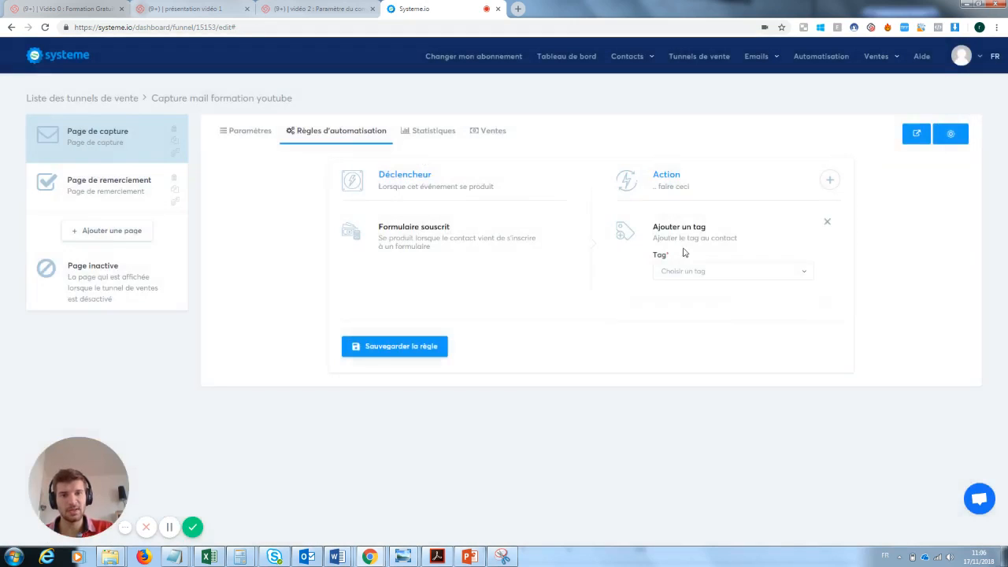
{"action": "left_click", "coordinate": [696, 272]}
{"action": "left_click", "coordinate": [695, 310]}
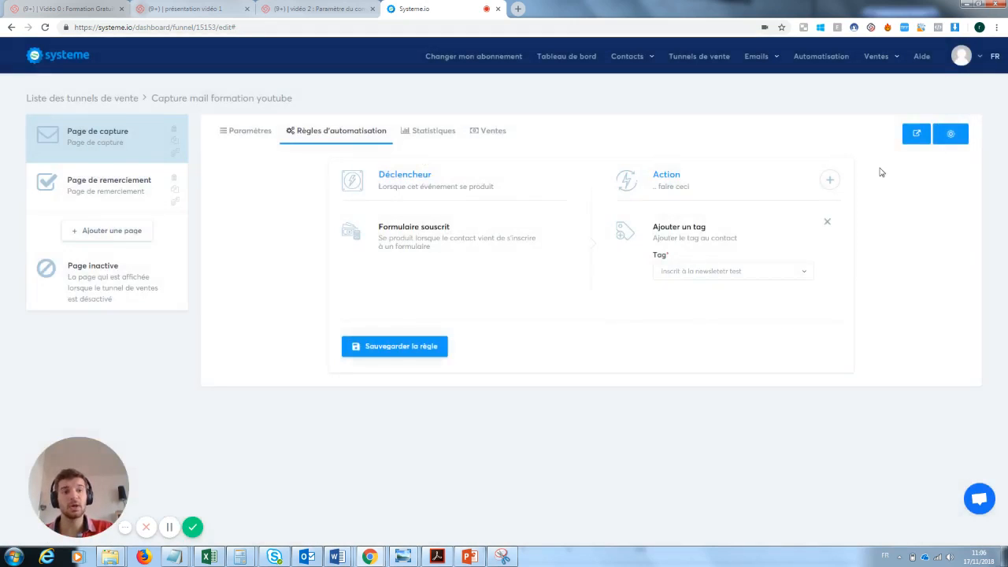
Step: Add an "Envoyer un email" action to the rule and try to save the rule
{"action": "left_click", "coordinate": [830, 179]}
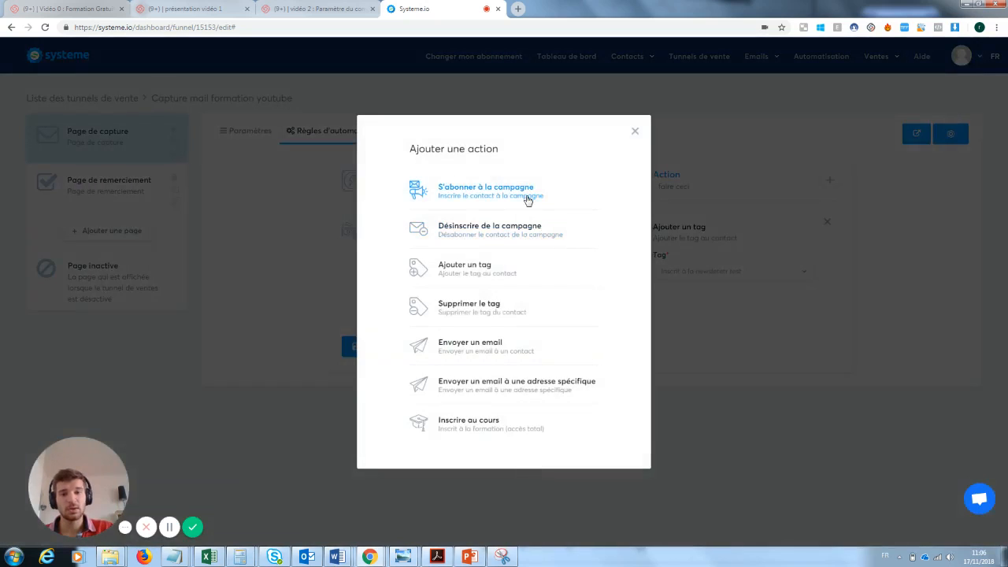
{"action": "left_click", "coordinate": [478, 347]}
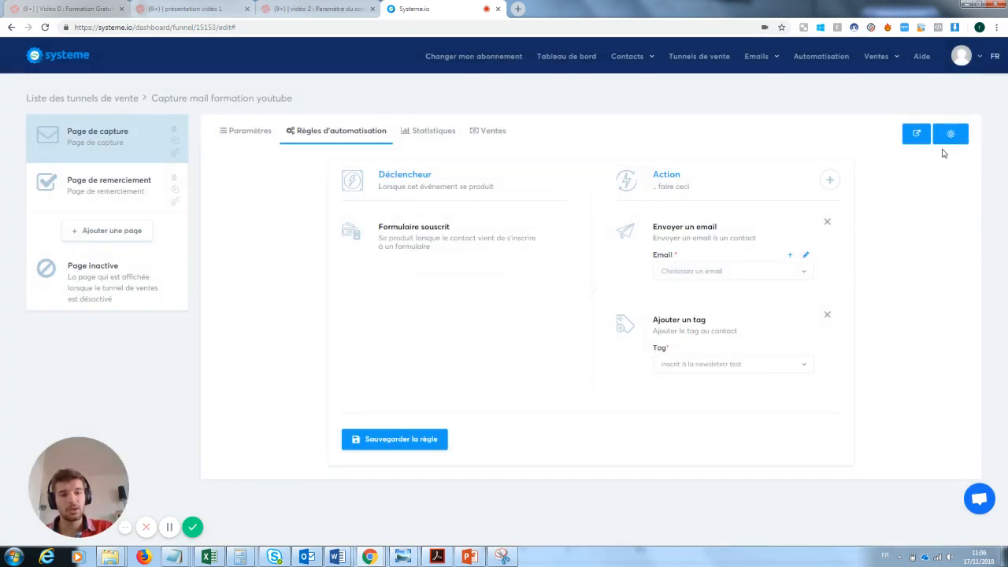
{"action": "left_click", "coordinate": [403, 439]}
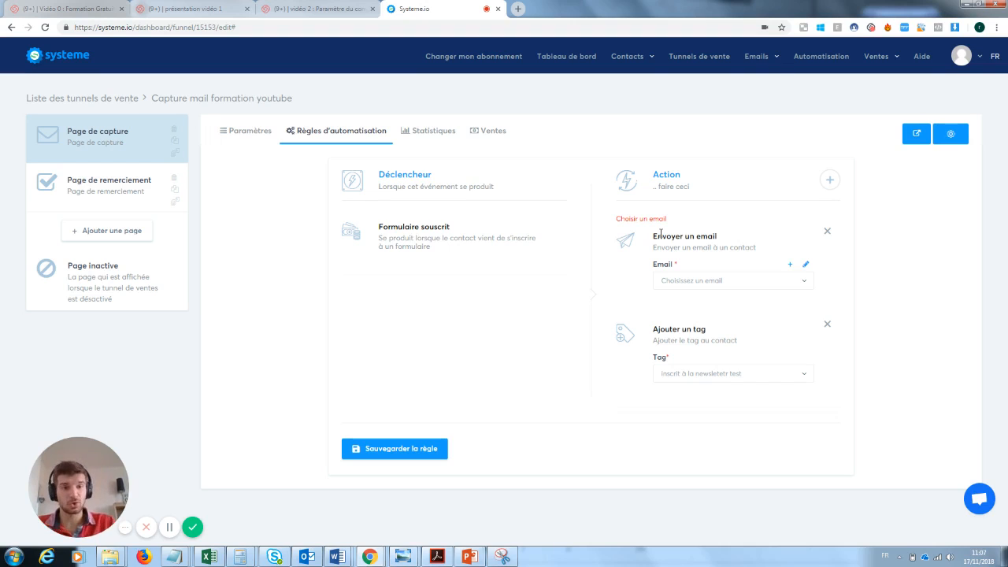
{"action": "mouse_move", "coordinate": [754, 58]}
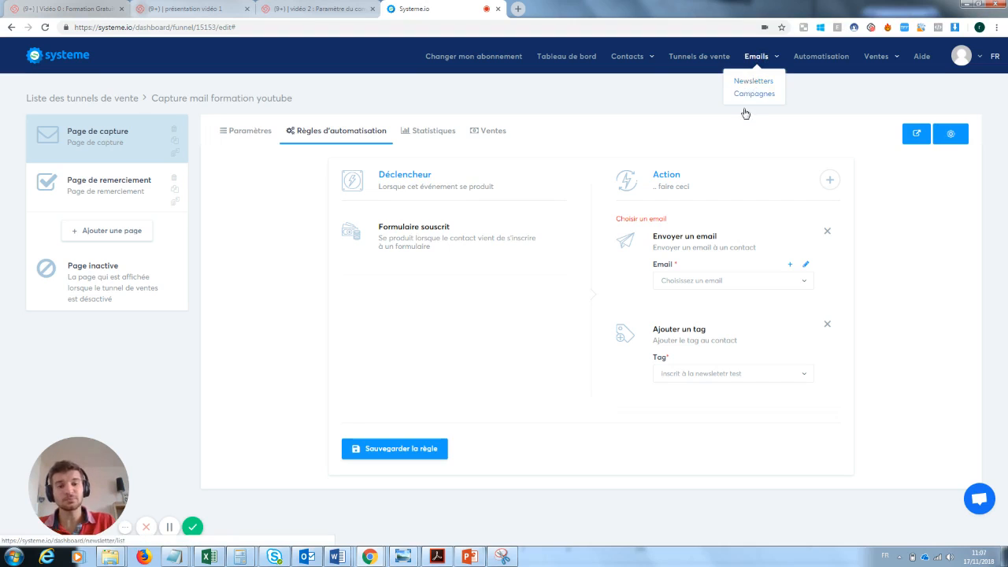
Step: Remove the email action and save the automation rule
{"action": "left_click", "coordinate": [827, 231]}
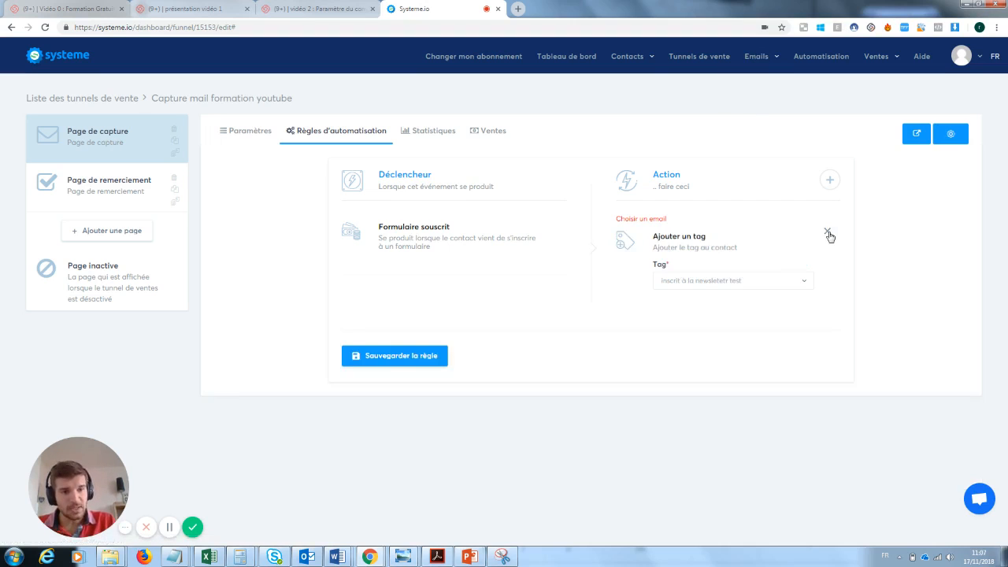
{"action": "left_click", "coordinate": [385, 364]}
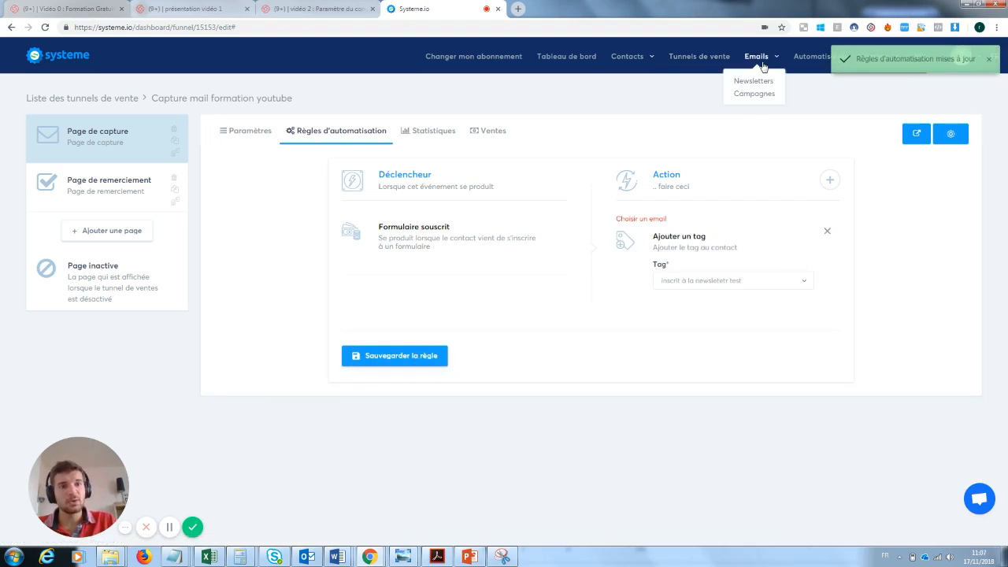
Step: Create a new newsletter with subject, sender name and email body all set to "test"
{"action": "left_click", "coordinate": [756, 81]}
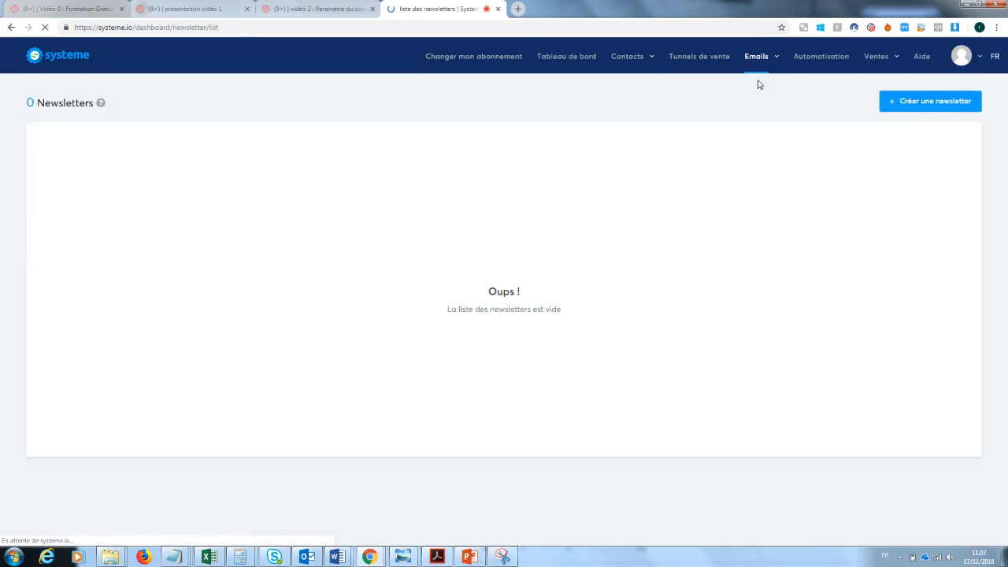
{"action": "left_click", "coordinate": [940, 105]}
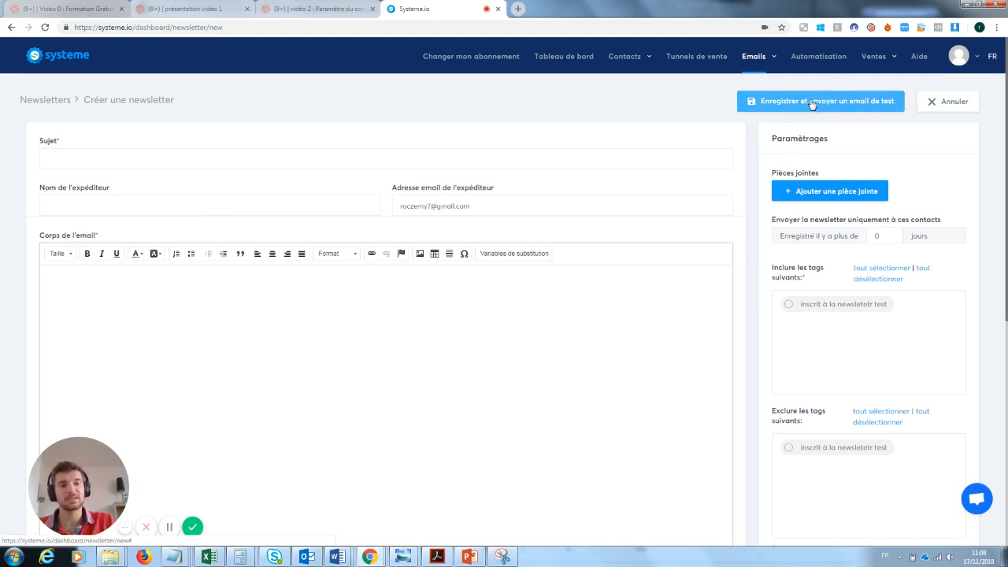
{"action": "left_click", "coordinate": [93, 157]}
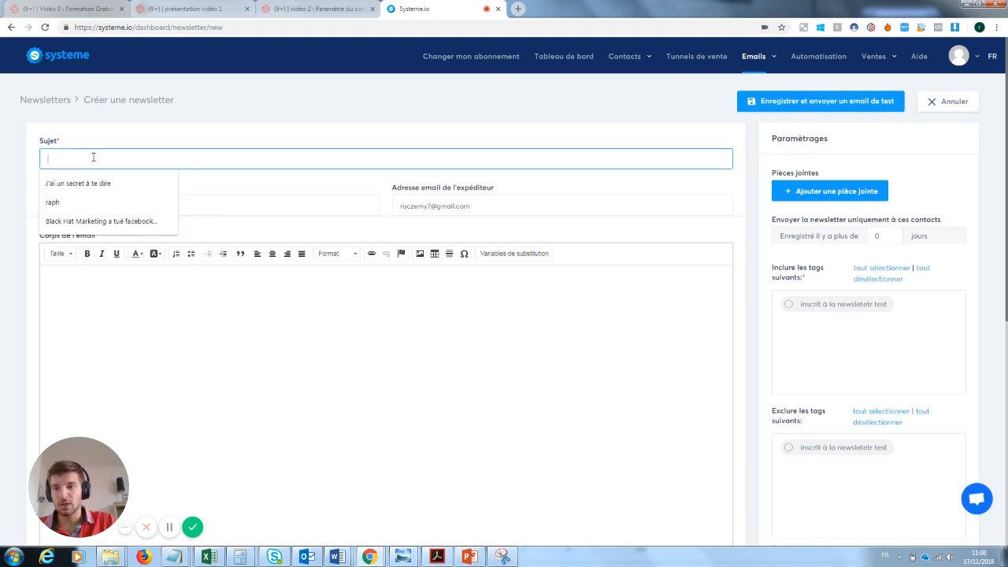
{"action": "type", "text": "test"}
{"action": "key", "text": "Tab"}
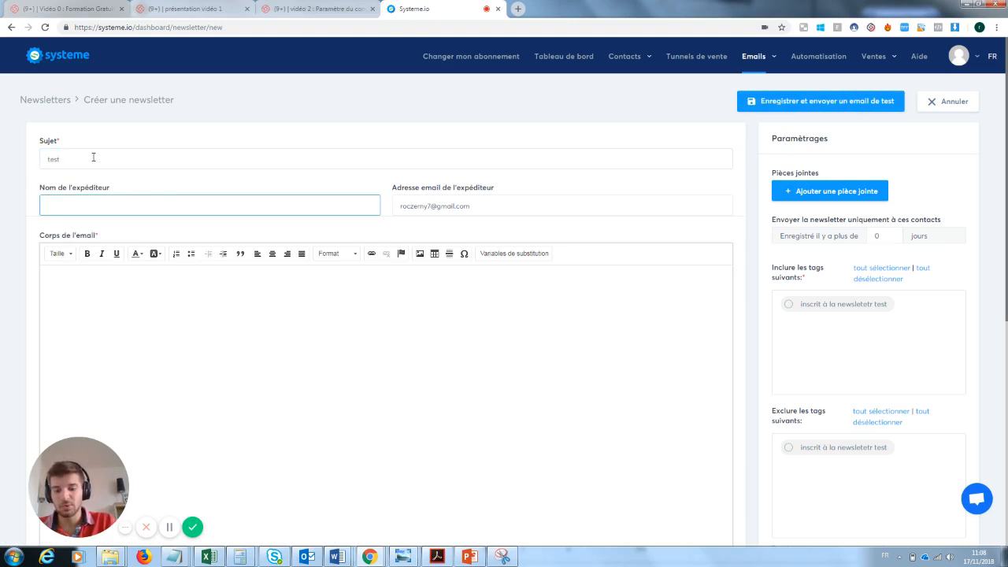
{"action": "type", "text": "test"}
{"action": "key", "text": "Tab"}
{"action": "key", "text": "Tab"}
{"action": "type", "text": "tz"}
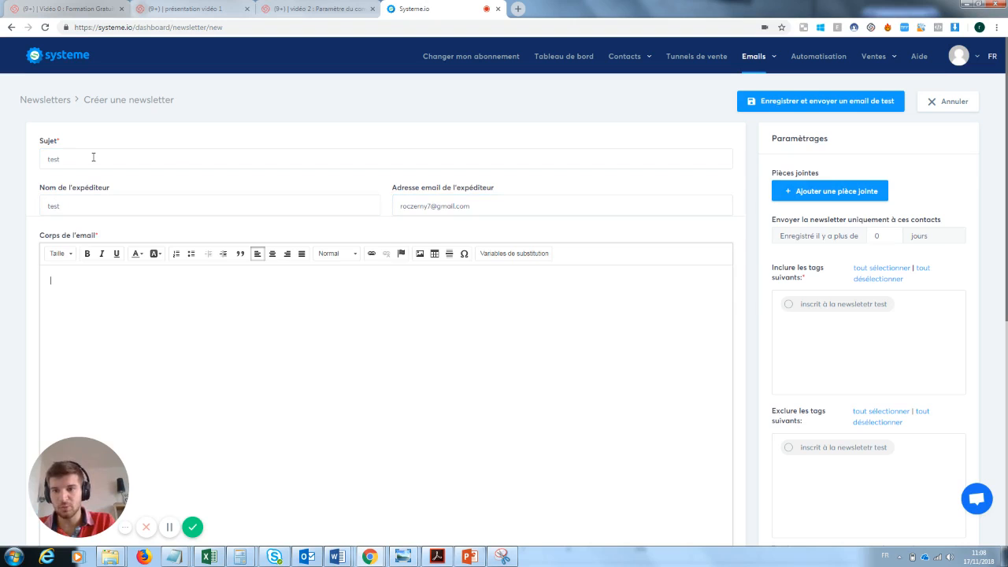
{"action": "key", "text": "BackSpace"}
{"action": "type", "text": "est"}
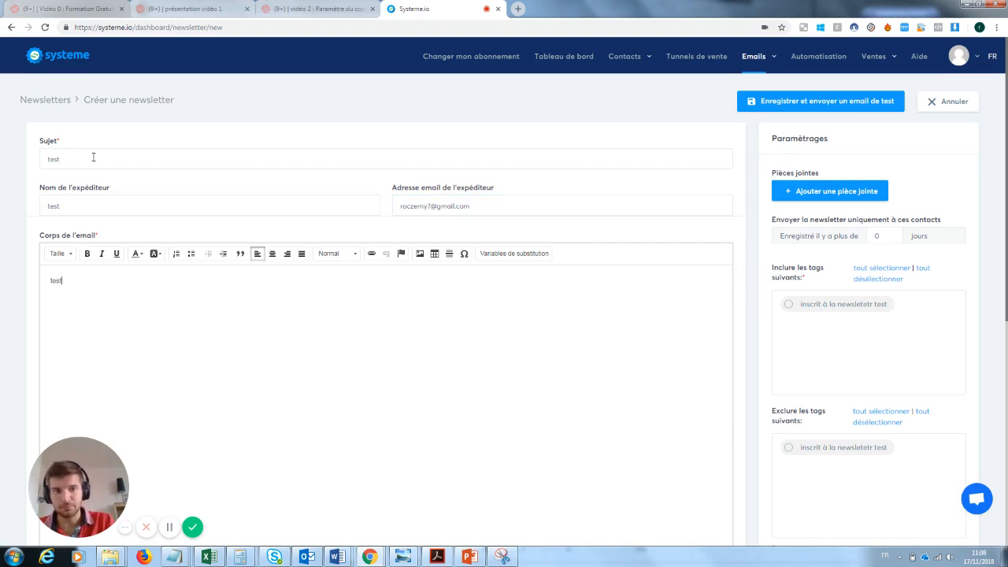
Step: Save the newsletter, include the "inscrit à la newsletetr test" tag, and send it immediately
{"action": "left_click", "coordinate": [829, 102]}
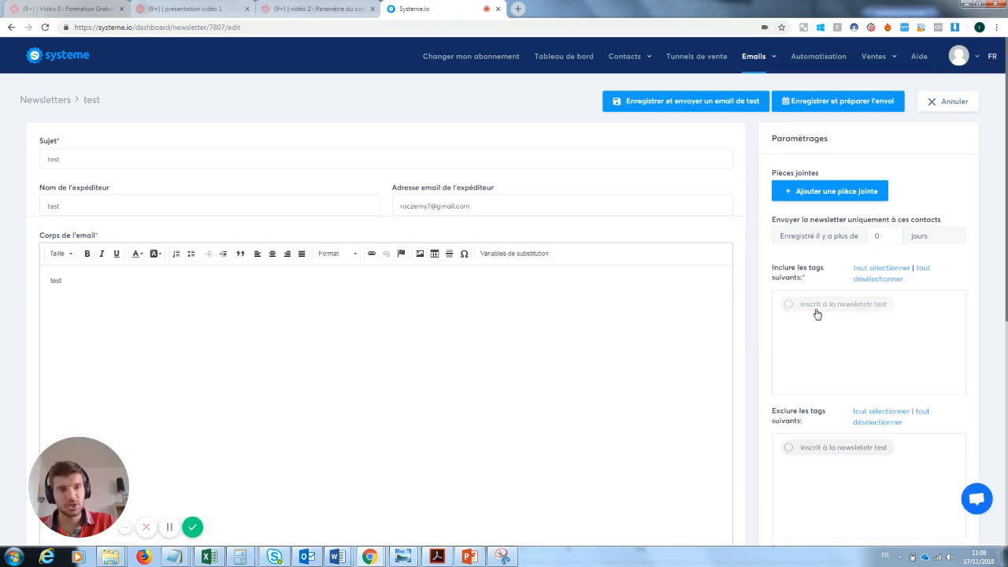
{"action": "left_click", "coordinate": [789, 306]}
{"action": "left_click", "coordinate": [811, 107]}
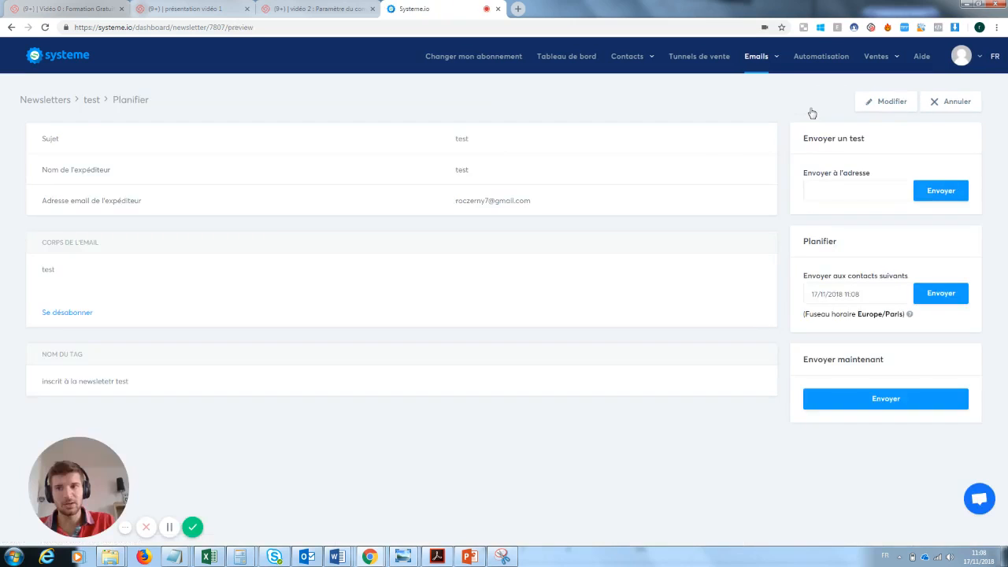
{"action": "left_click", "coordinate": [899, 398]}
{"action": "left_click", "coordinate": [471, 321]}
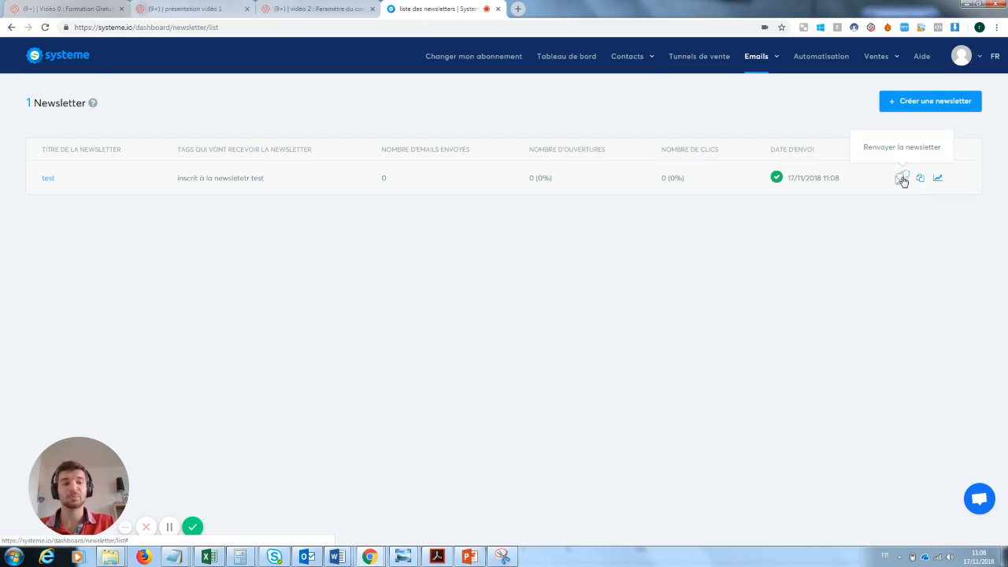
{"action": "left_click", "coordinate": [902, 178]}
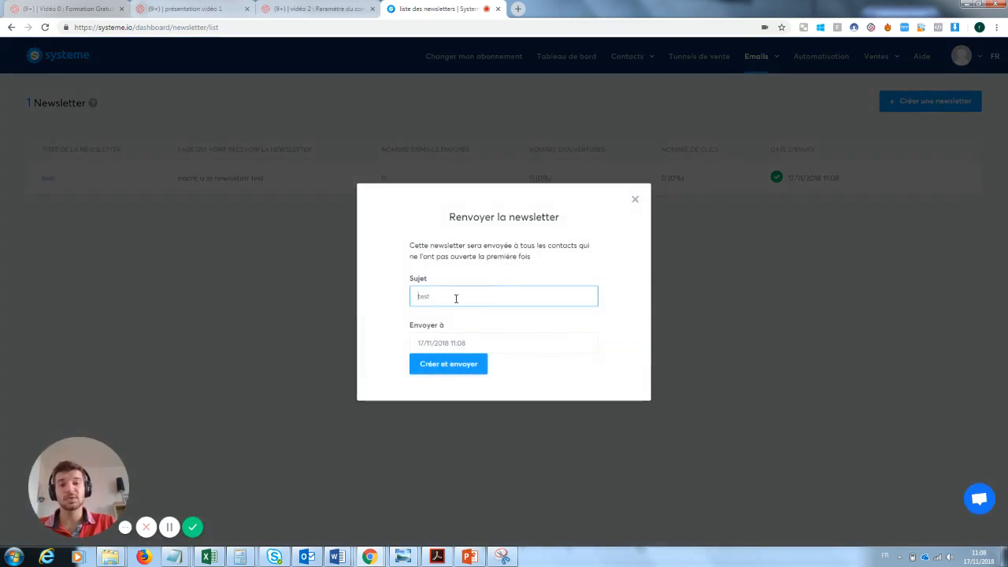
{"action": "left_click_drag", "start_coordinate": [455, 294], "coordinate": [416, 297]}
{"action": "key", "text": "BackSpace"}
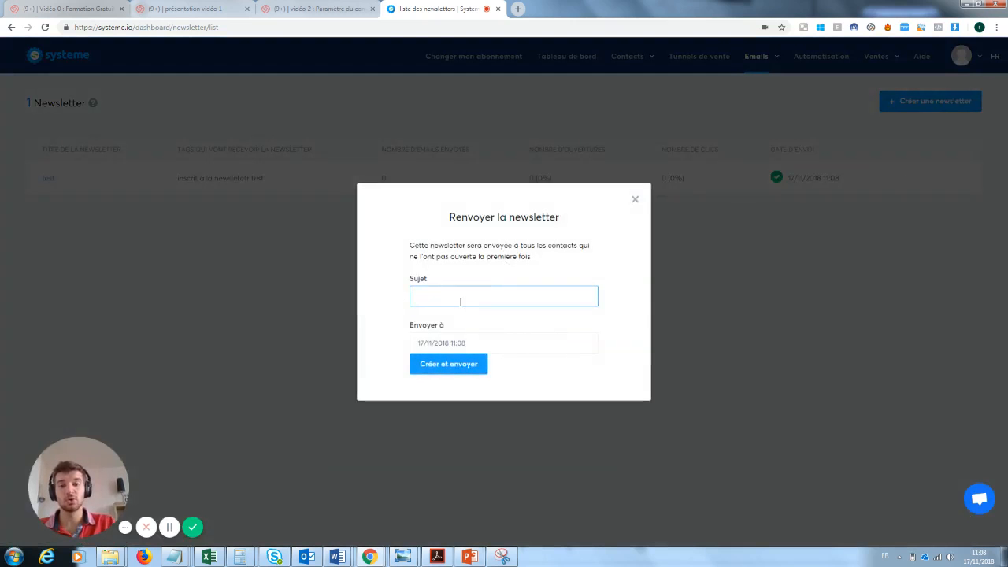
{"action": "left_click", "coordinate": [635, 199]}
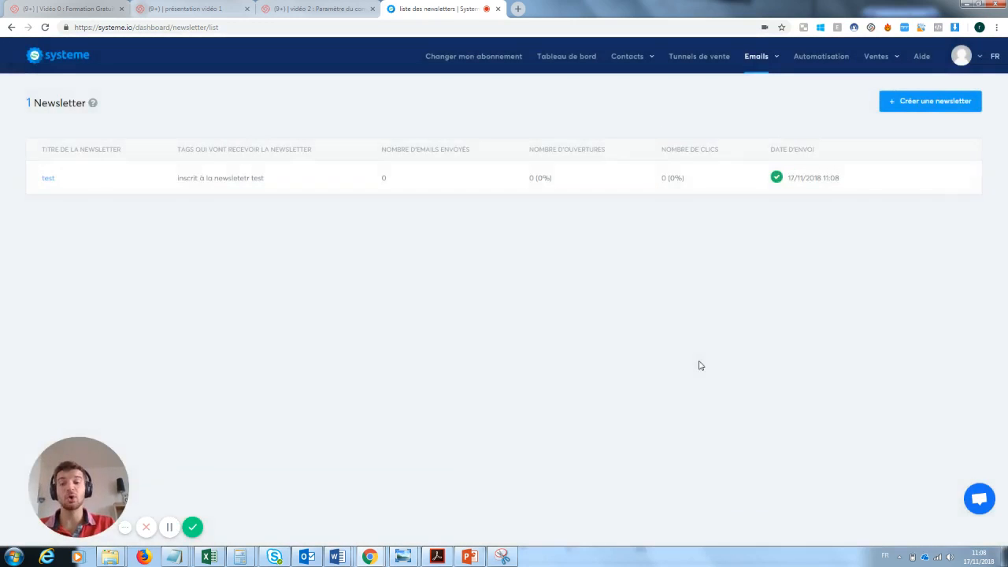